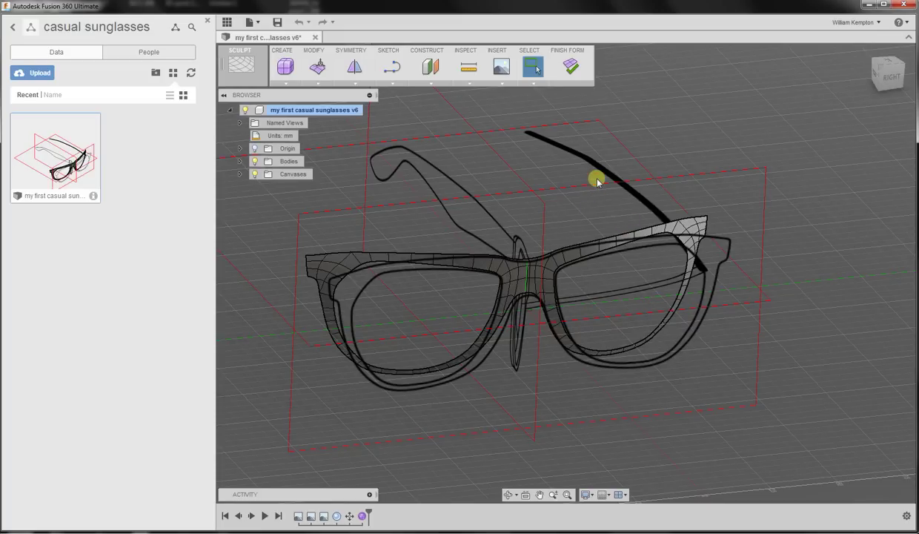
# In Edit Form, select all vertices of the frame half right of the bridge in the right view and link their tangent handles
pyautogui.click(257, 72)
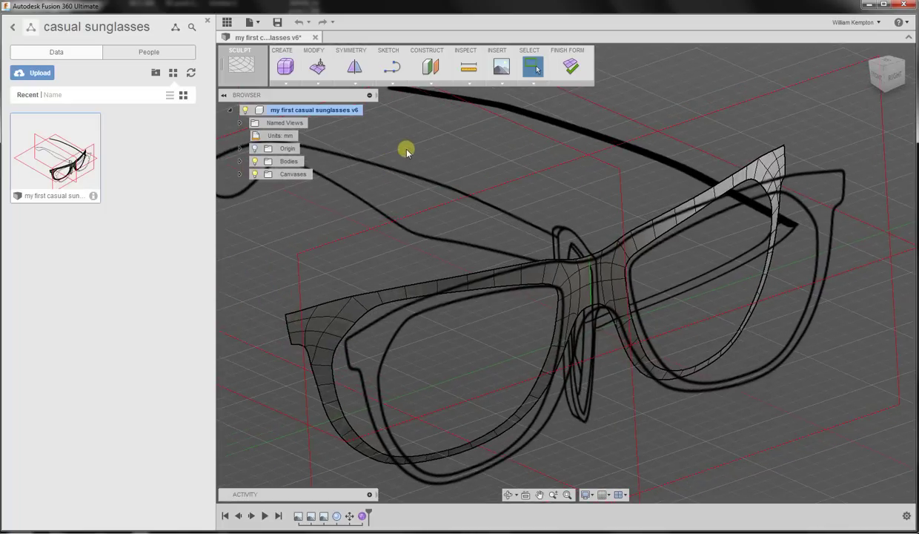
pyautogui.click(885, 63)
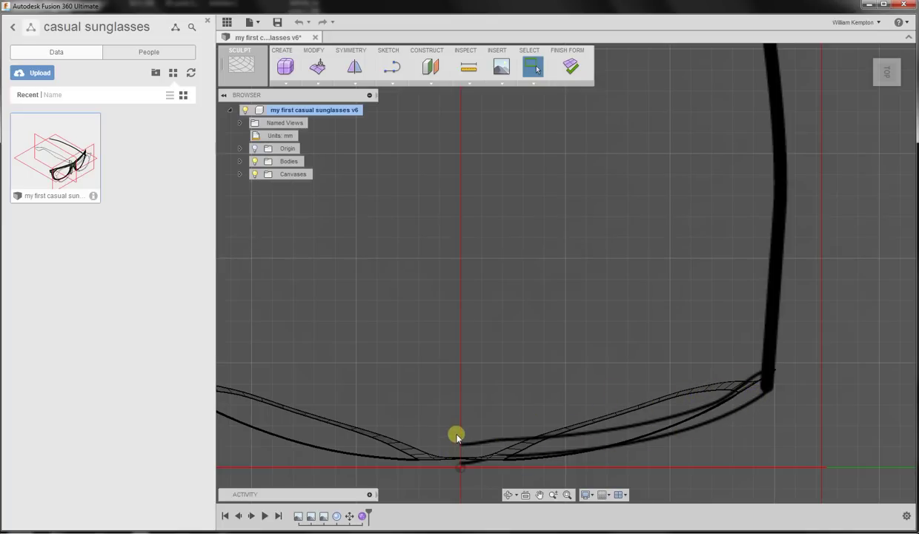
pyautogui.click(316, 66)
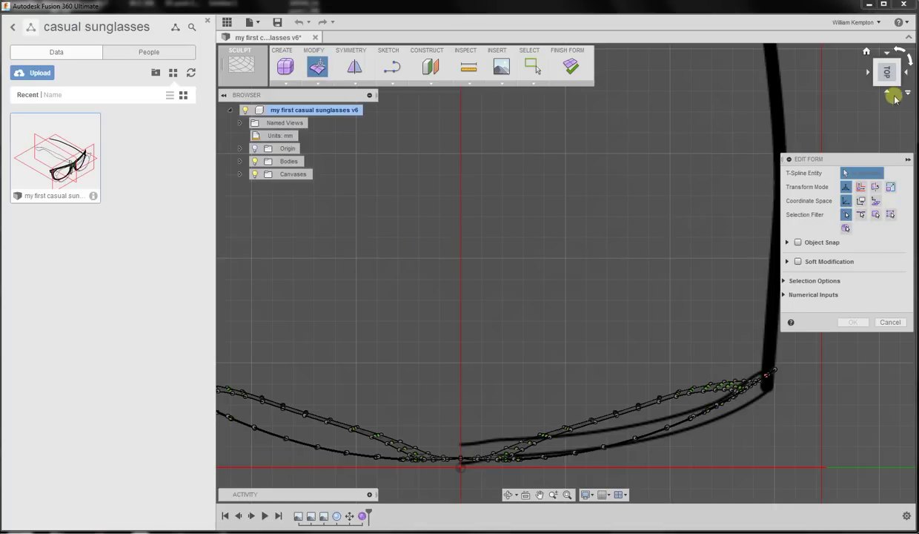
pyautogui.click(887, 86)
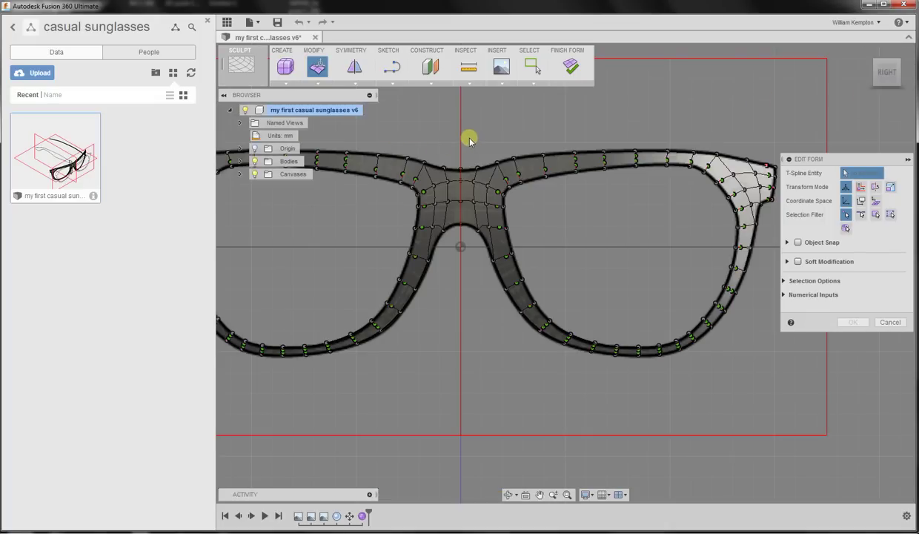
pyautogui.moveTo(469, 138); pyautogui.dragTo(837, 413)
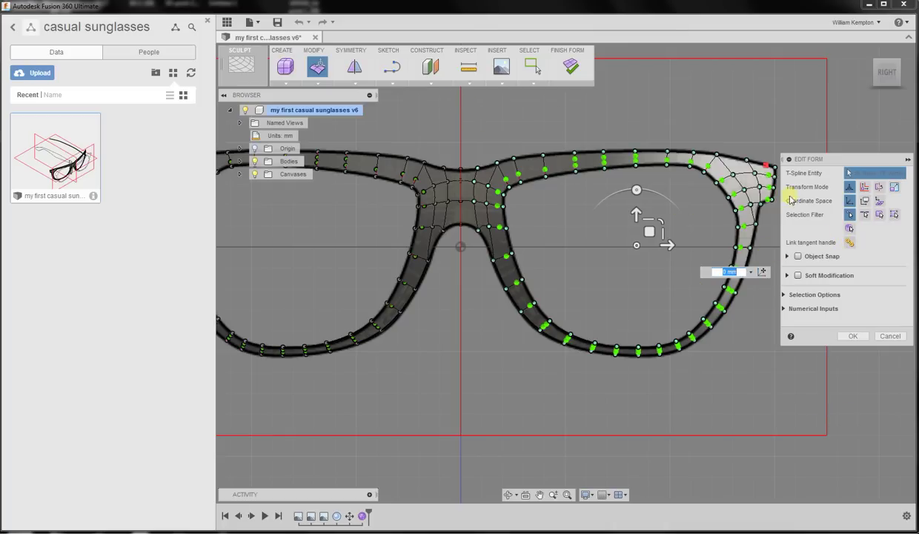
pyautogui.click(847, 245)
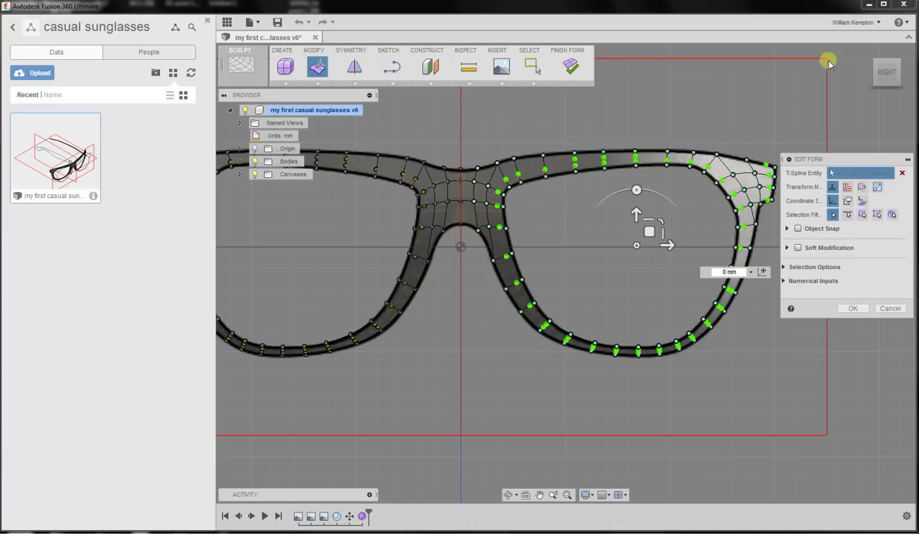
# In the top view, relocate the manipulator's pivot to the nose bridge vertex just beside the symmetry line
pyautogui.click(884, 71)
pyautogui.click(889, 61)
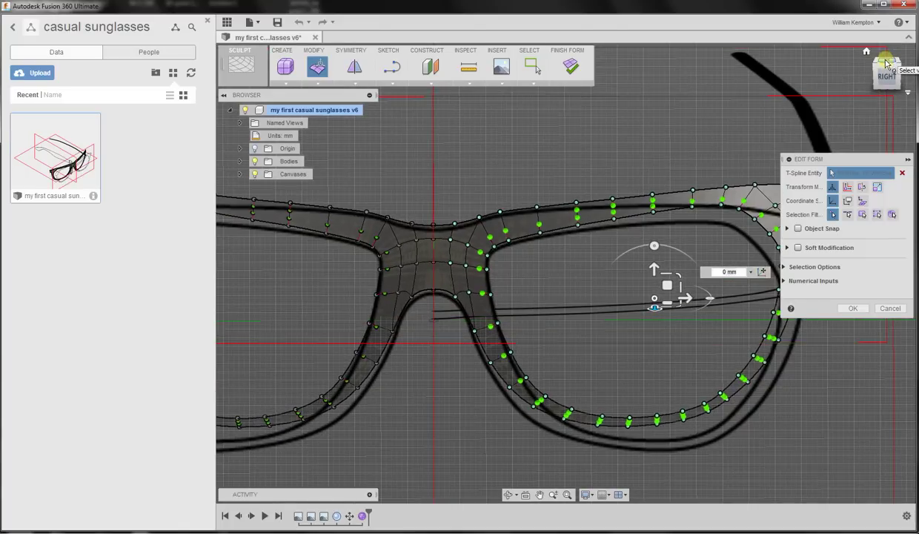
pyautogui.click(887, 64)
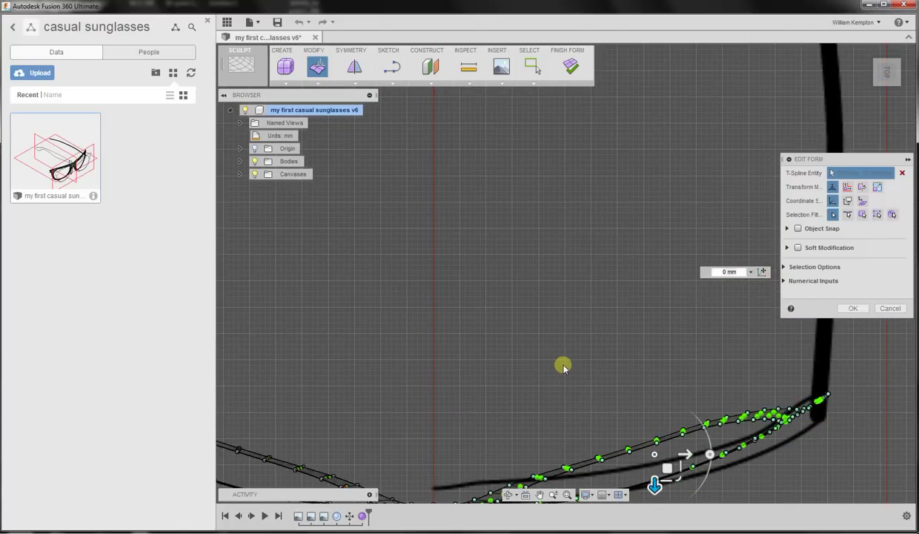
pyautogui.moveTo(563, 367); pyautogui.dragTo(580, 267, button='middle')
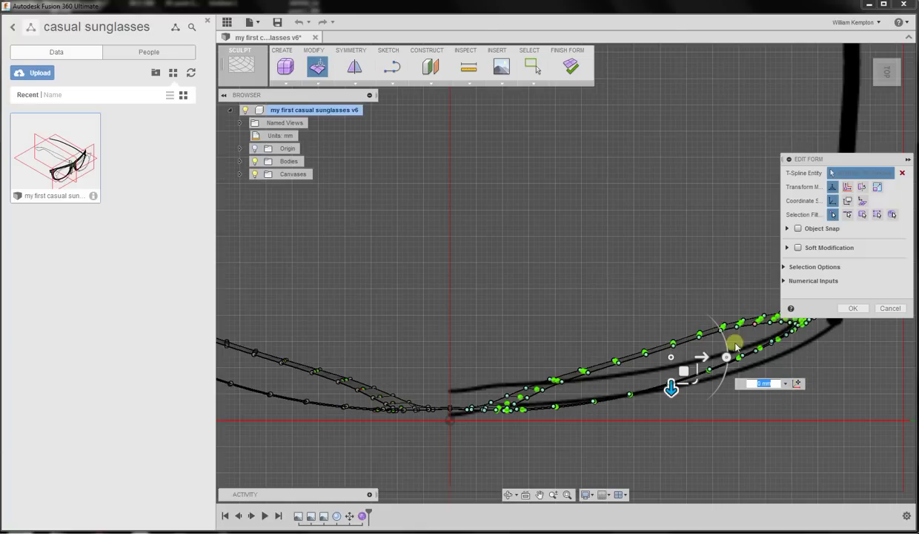
pyautogui.click(795, 385)
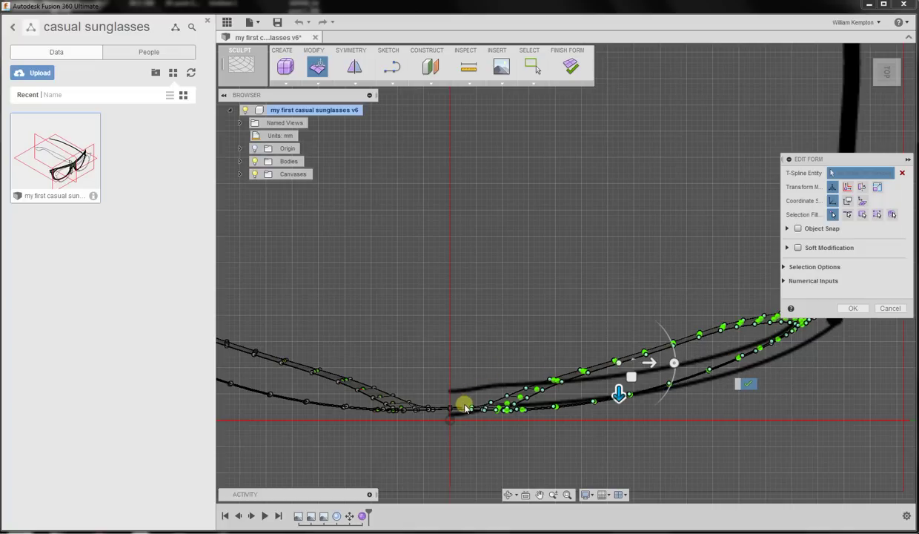
pyautogui.moveTo(466, 406); pyautogui.dragTo(461, 412)
pyautogui.scroll(6, 461, 412)
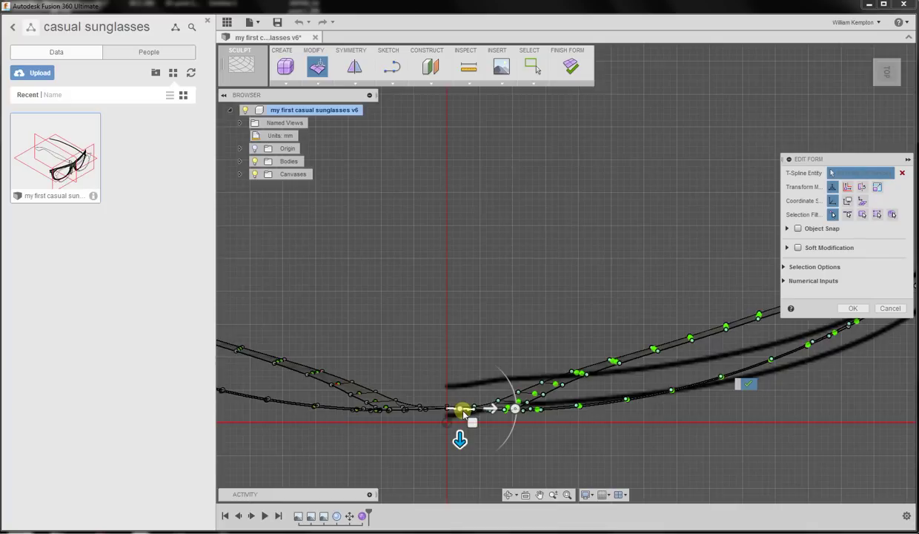
pyautogui.moveTo(468, 420); pyautogui.dragTo(482, 403)
pyautogui.scroll(-5, 535, 311)
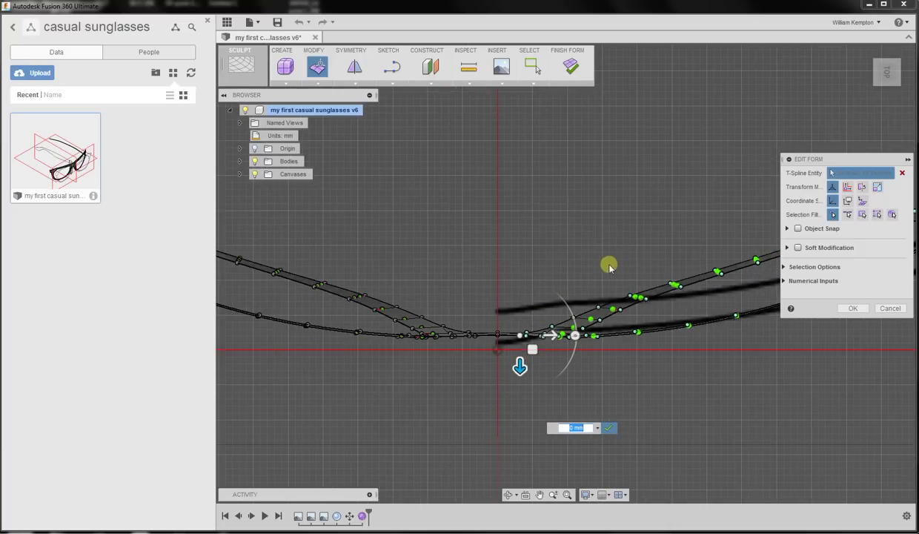
pyautogui.scroll(-4, 609, 266)
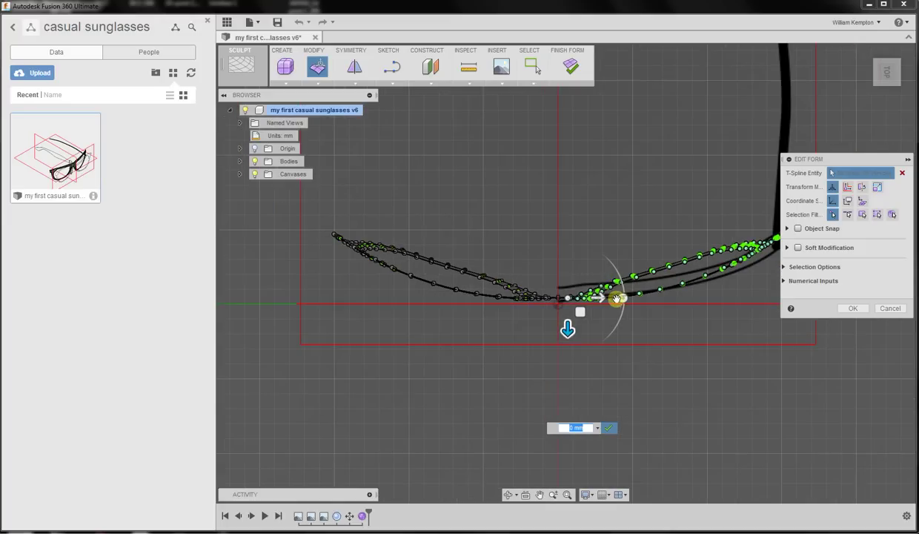
# Rotate the selected half of the frame by -2 degrees about the bridge pivot to follow the top canvas outline
pyautogui.moveTo(619, 299)
pyautogui.mouseDown()
pyautogui.moveTo(626, 308)
pyautogui.moveTo(629, 297)
pyautogui.mouseUp()
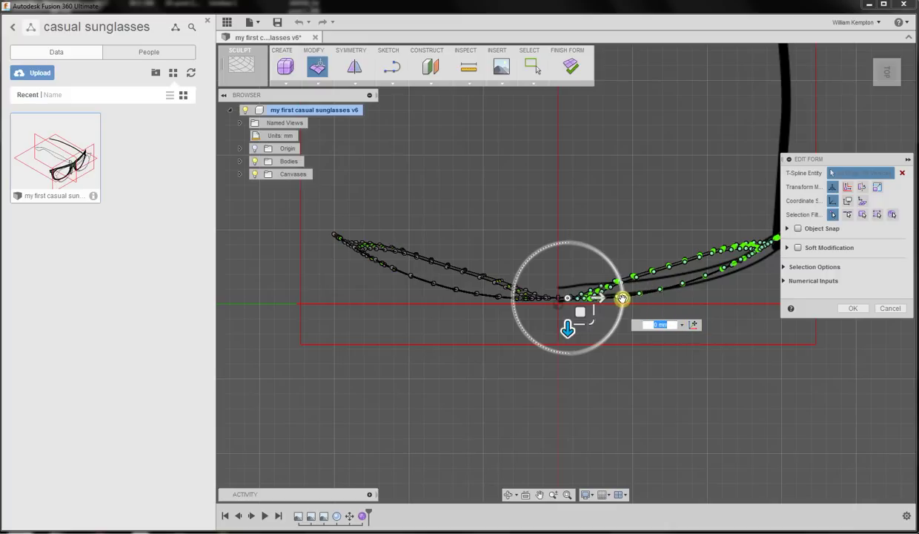
pyautogui.moveTo(626, 303)
pyautogui.mouseDown()
pyautogui.moveTo(627, 311)
pyautogui.moveTo(631, 302)
pyautogui.mouseUp()
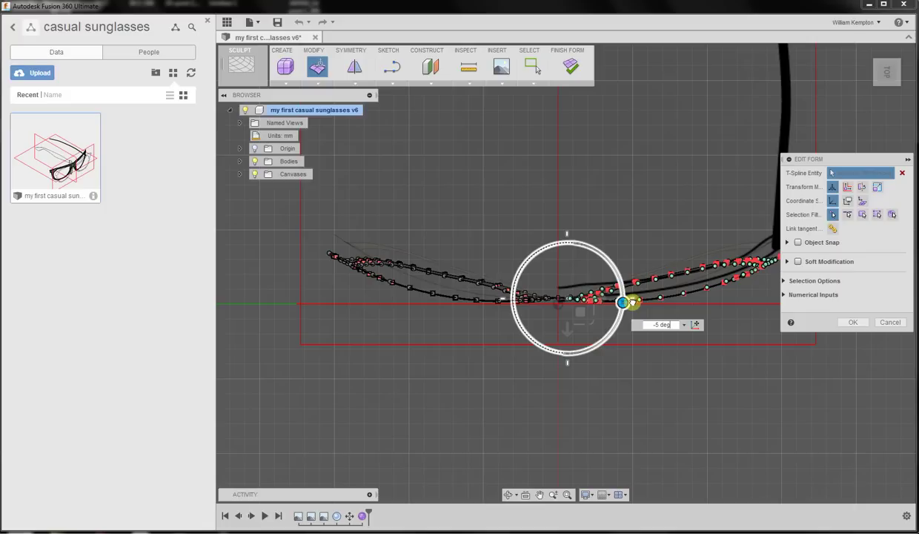
pyautogui.moveTo(634, 297)
pyautogui.mouseDown()
pyautogui.moveTo(628, 250)
pyautogui.moveTo(644, 291)
pyautogui.moveTo(638, 327)
pyautogui.moveTo(643, 298)
pyautogui.mouseUp()
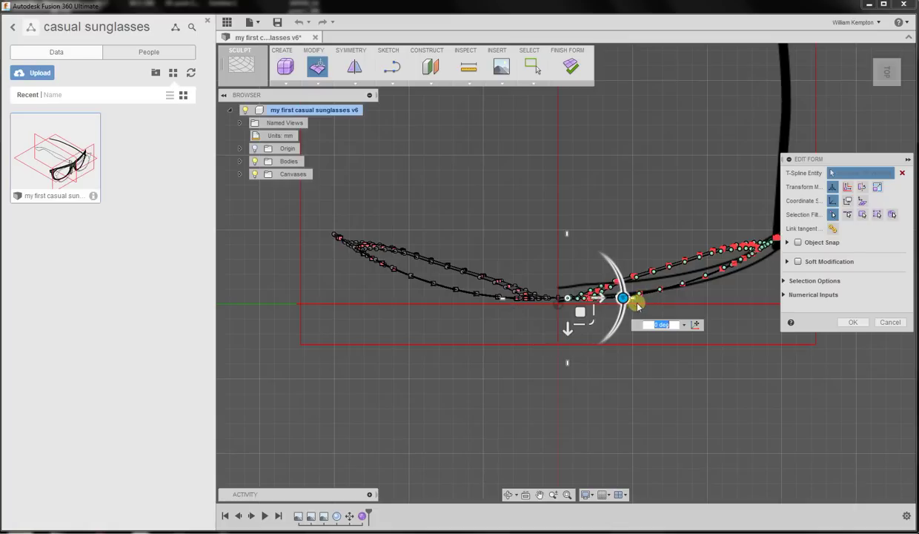
pyautogui.click(657, 324)
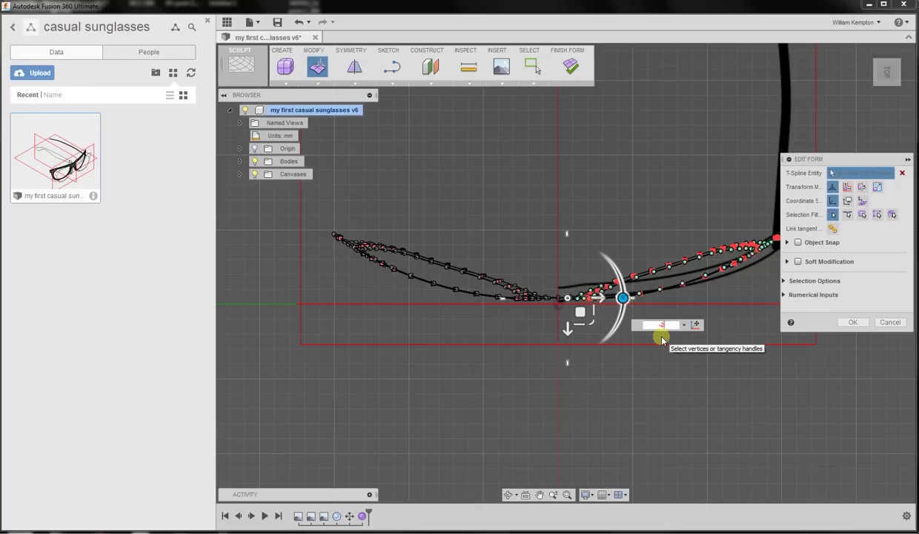
pyautogui.press('Return')
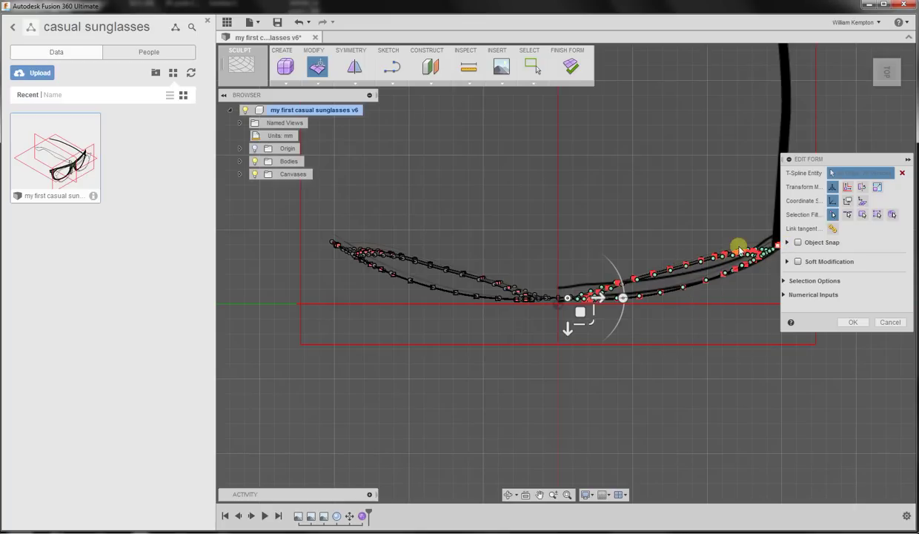
# Link the tangent handles of the selected frame half again and clear the selection
pyautogui.click(604, 495)
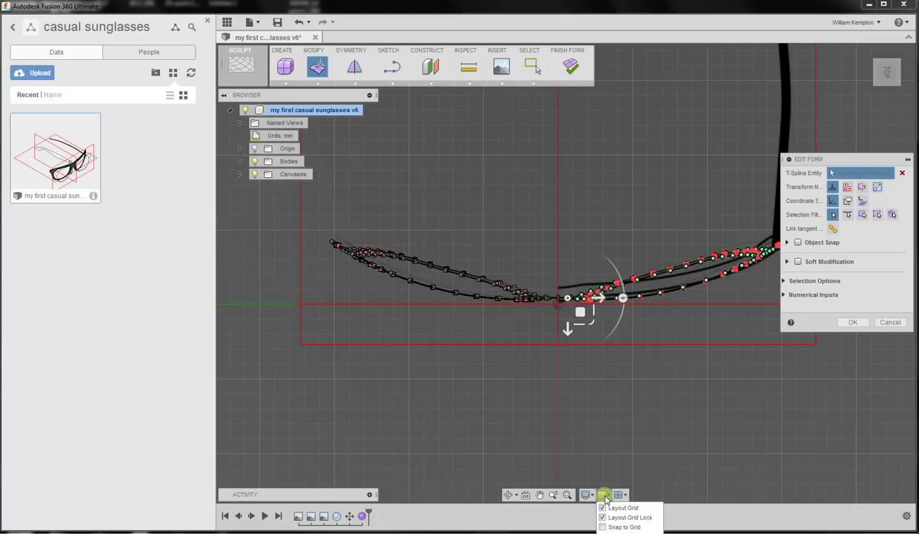
pyautogui.click(604, 494)
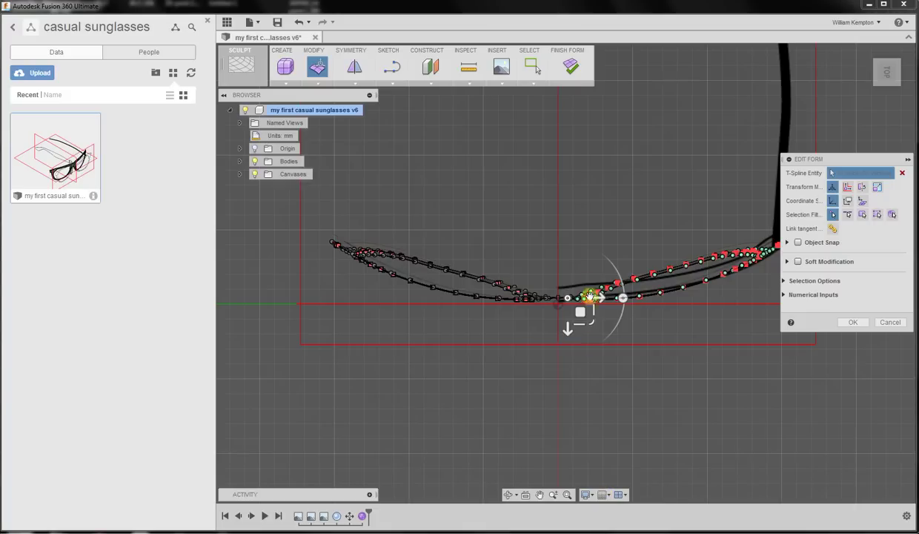
pyautogui.scroll(2, 722, 225)
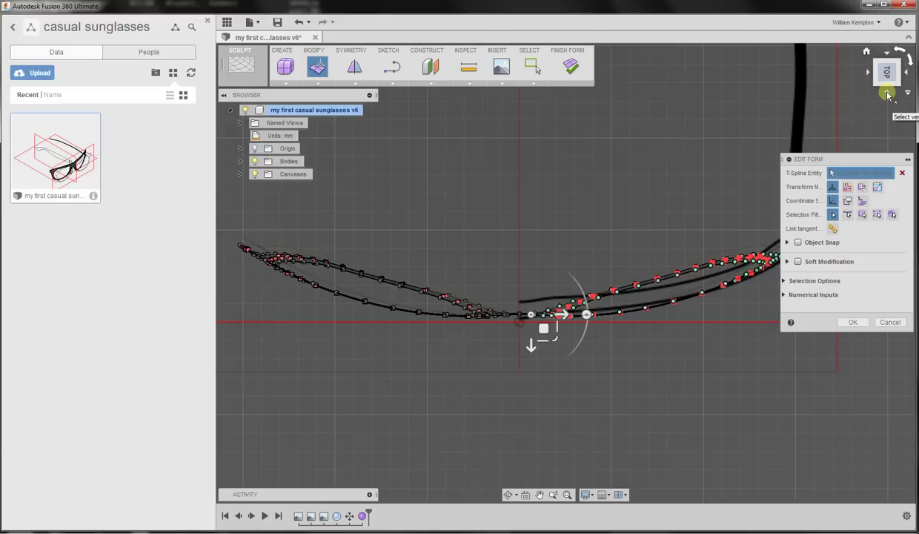
pyautogui.click(870, 99)
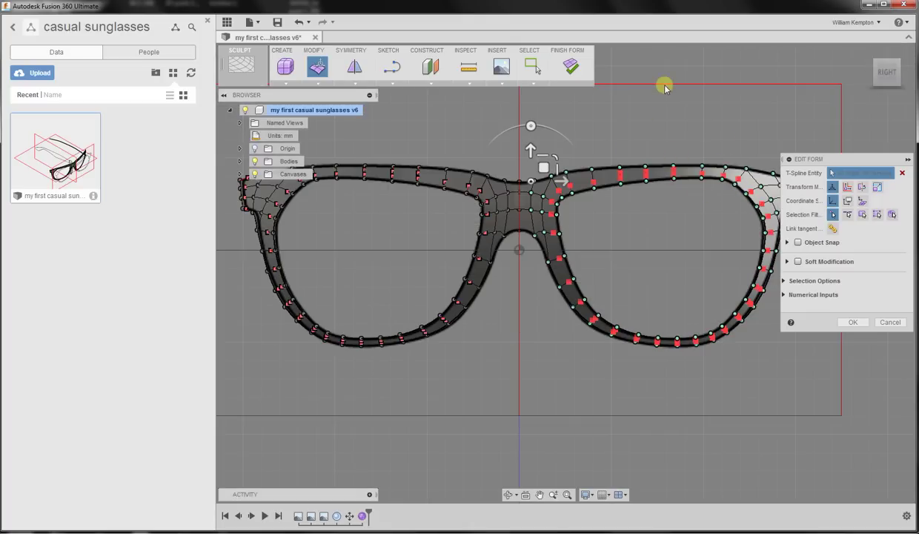
pyautogui.moveTo(639, 98); pyautogui.dragTo(540, 126, button='middle')
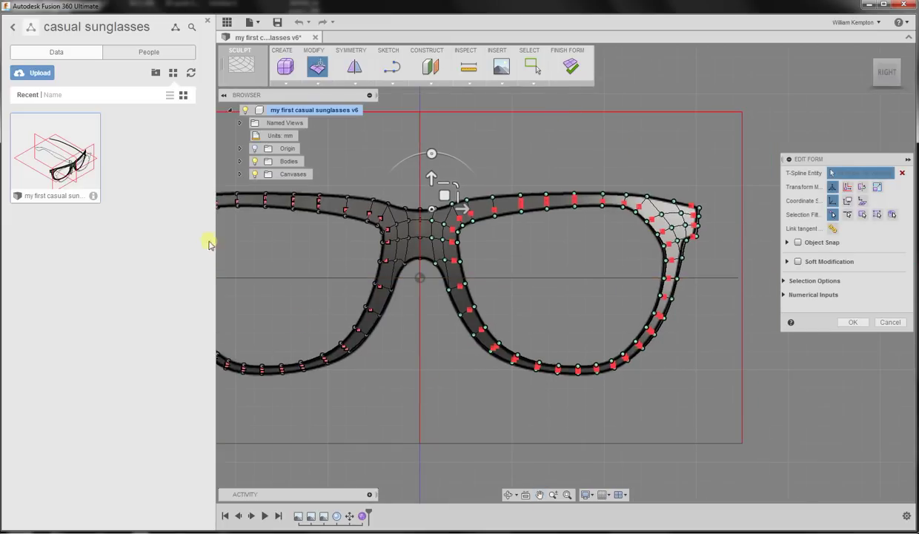
pyautogui.click(833, 231)
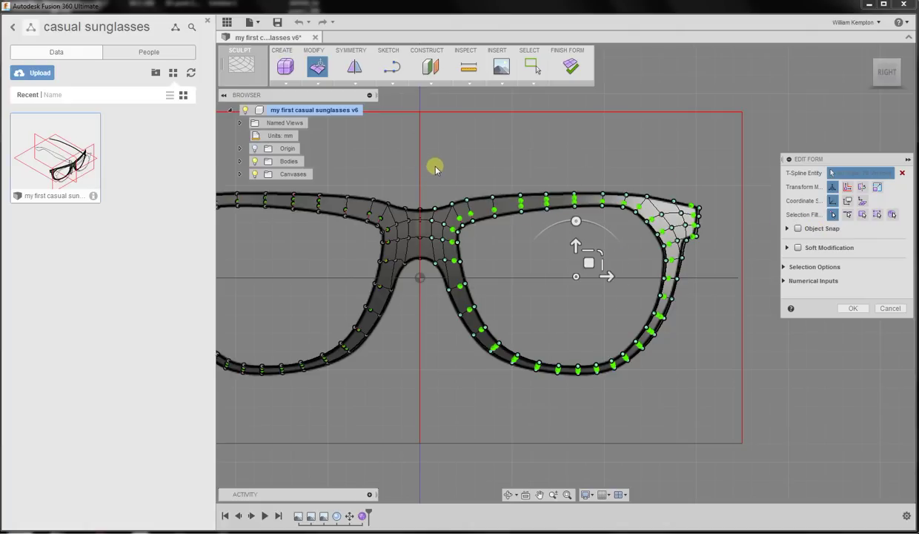
pyautogui.keyDown('shift'); pyautogui.moveTo(460, 167); pyautogui.dragTo(470, 163, button='middle'); pyautogui.keyUp('shift')
pyautogui.click(560, 115)
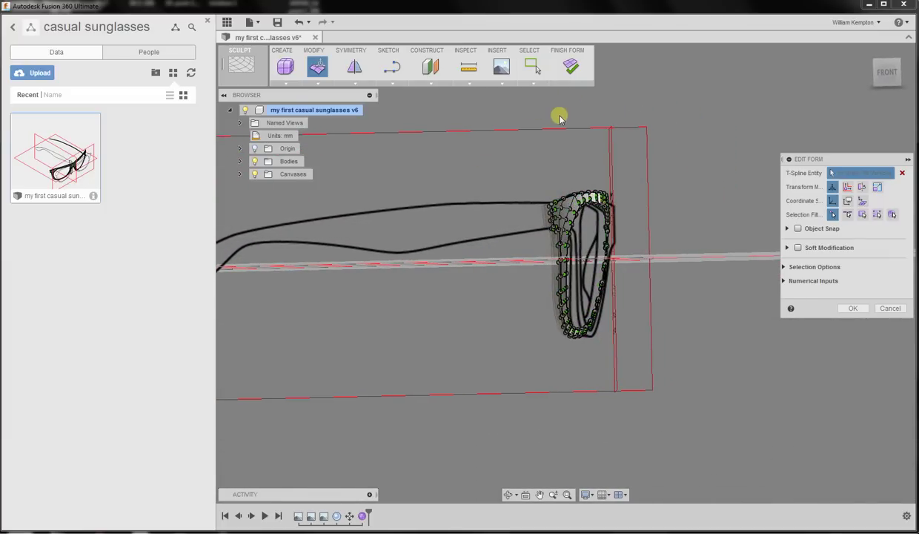
# Examine how the bent frame lines up with the canvases from the front, from the top and in perspective
pyautogui.click(876, 83)
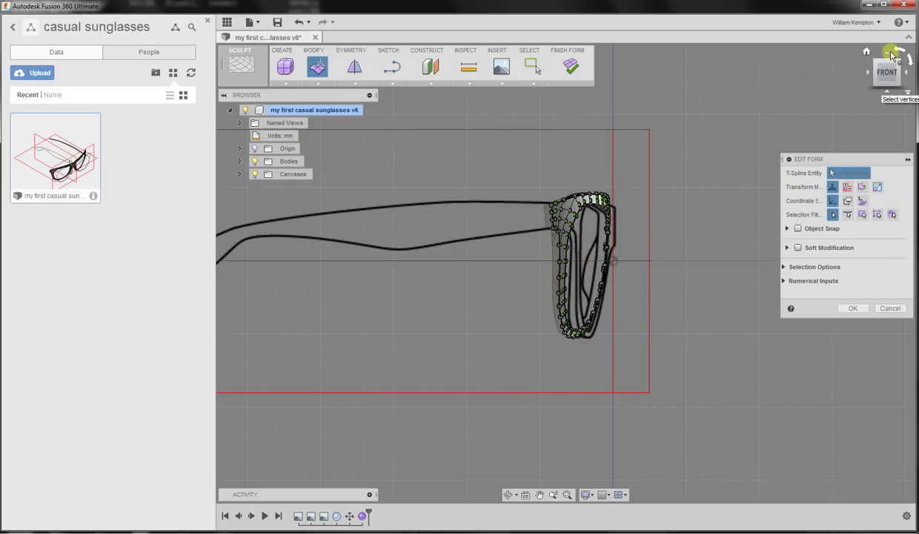
pyautogui.click(889, 55)
pyautogui.click(890, 58)
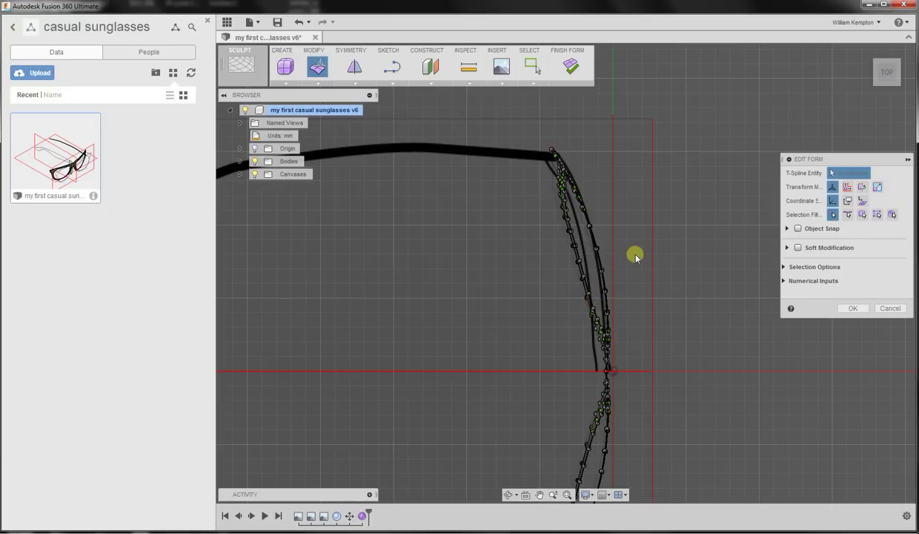
pyautogui.scroll(-3, 638, 257)
pyautogui.keyDown('shift'); pyautogui.moveTo(634, 258); pyautogui.dragTo(636, 230, button='middle'); pyautogui.keyUp('shift')
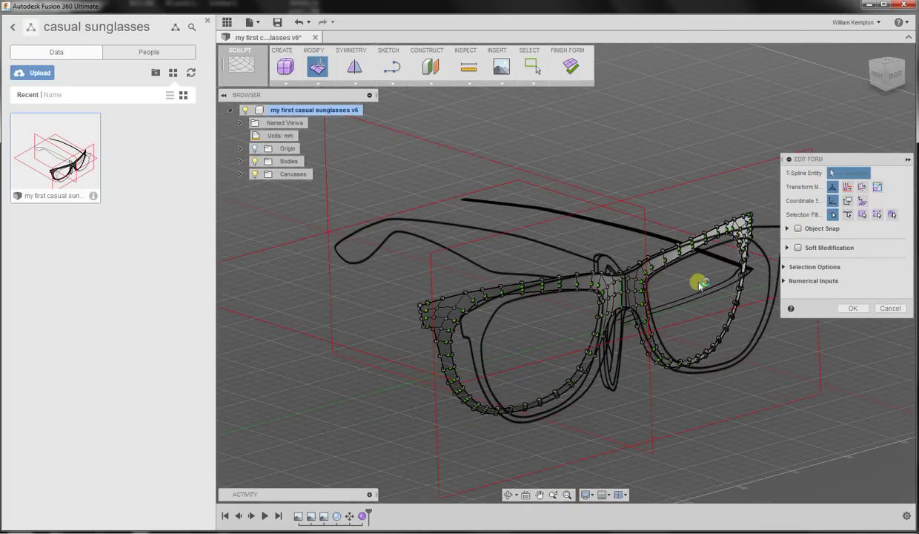
pyautogui.keyDown('shift'); pyautogui.moveTo(698, 281); pyautogui.dragTo(572, 323, button='middle'); pyautogui.keyUp('shift')
pyautogui.scroll(3, 568, 302)
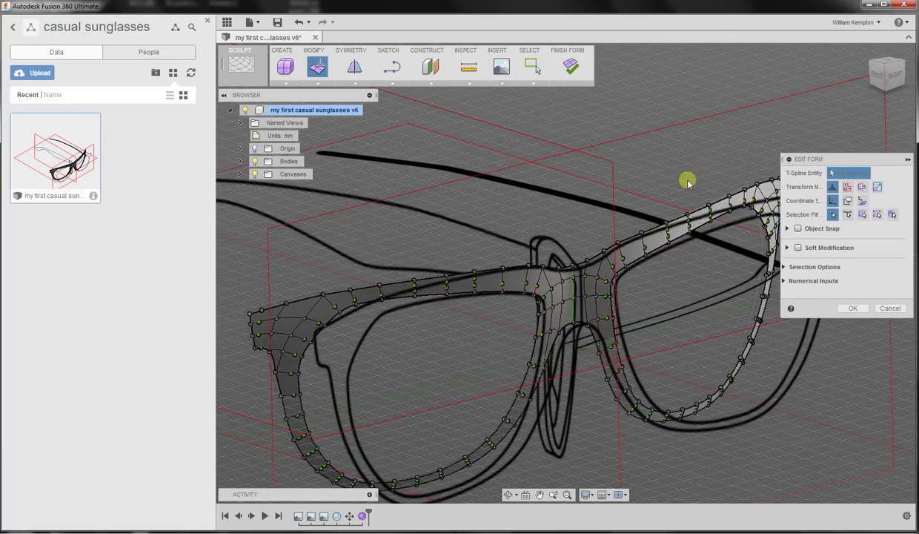
pyautogui.click(846, 215)
pyautogui.keyDown('shift'); pyautogui.moveTo(642, 275); pyautogui.dragTo(482, 219, button='middle'); pyautogui.keyUp('shift')
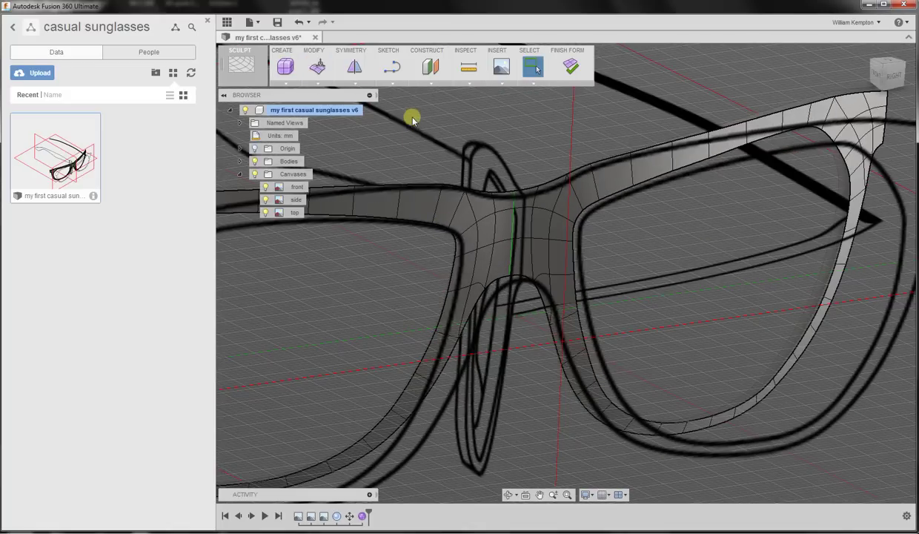
# Start editing the form with the nose bridge's centre-line vertices selected, and enable soft modification with a 10 mm radius
pyautogui.click(317, 74)
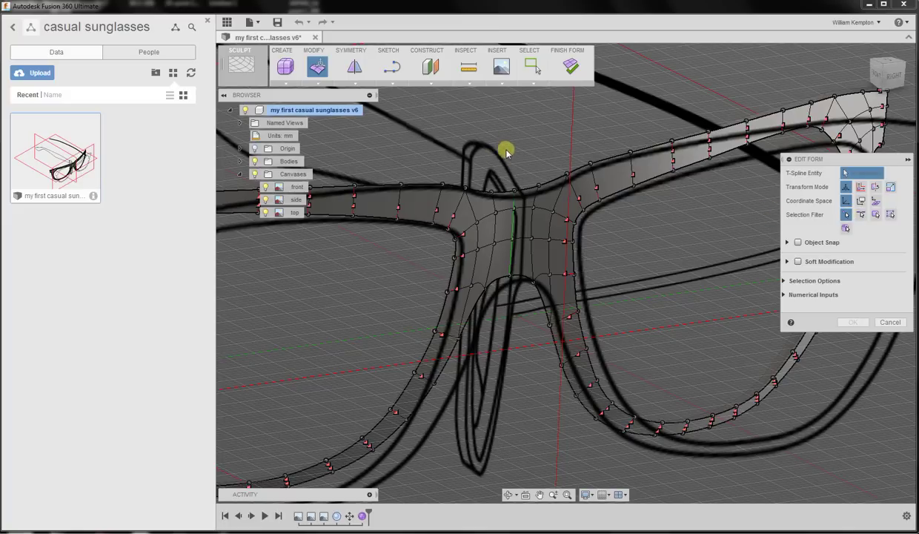
pyautogui.click(522, 289)
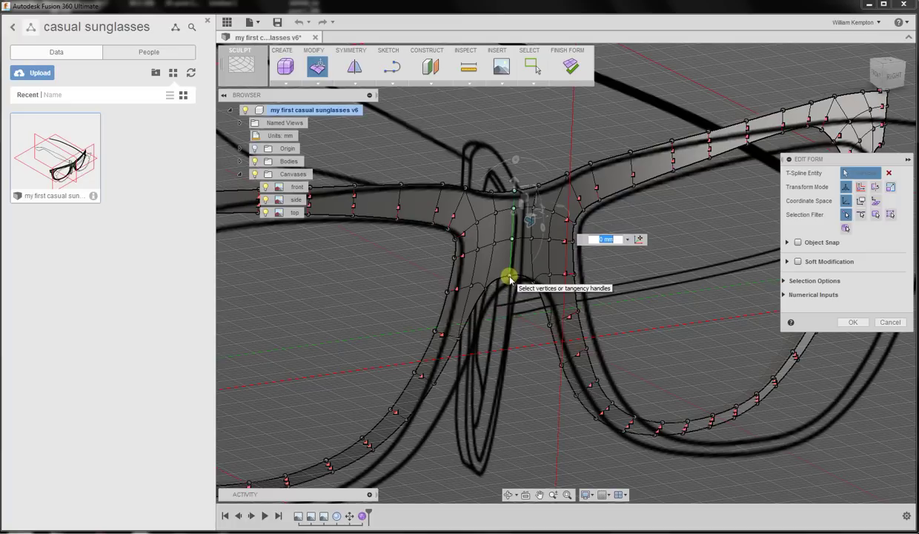
pyautogui.keyDown('ctrl'); pyautogui.click(509, 277); pyautogui.keyUp('ctrl')
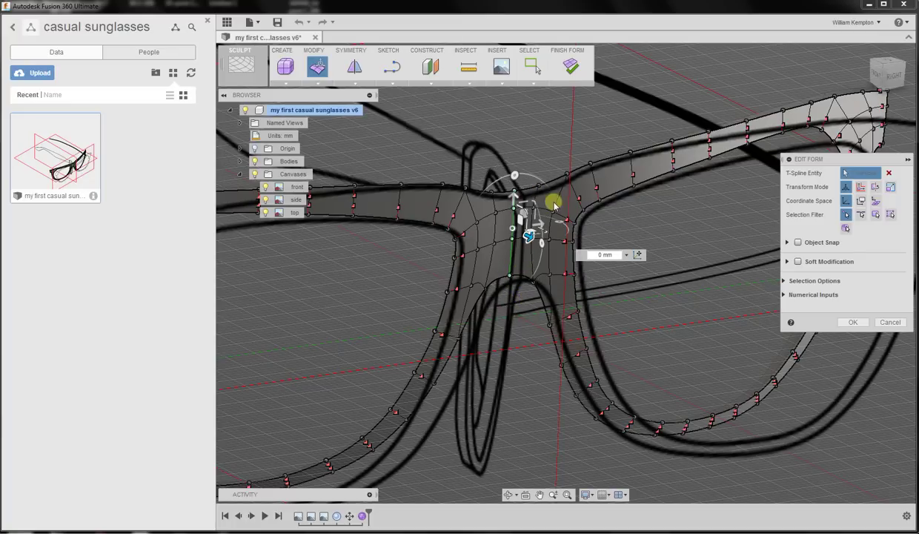
pyautogui.click(798, 262)
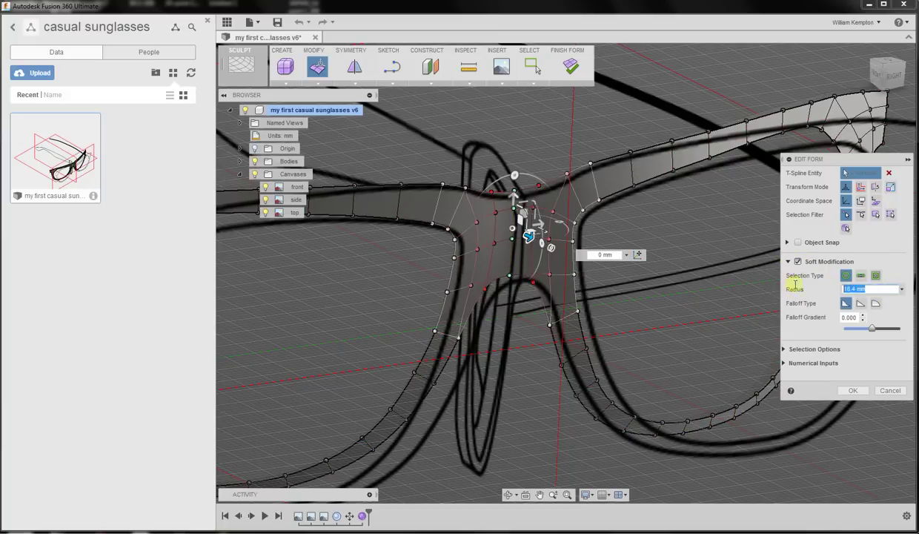
pyautogui.press('Tab')
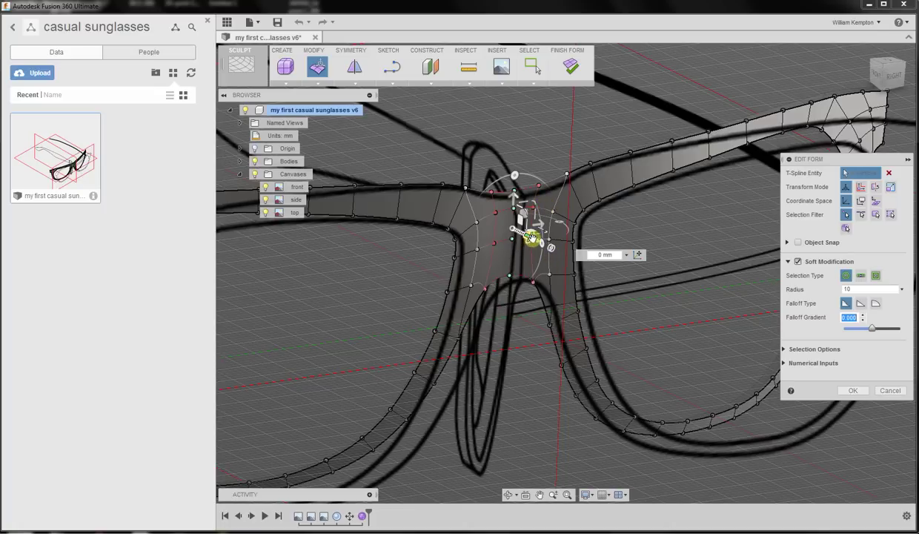
# In the top view, move the bridge's centre-line vertices forward by 2 mm
pyautogui.click(892, 65)
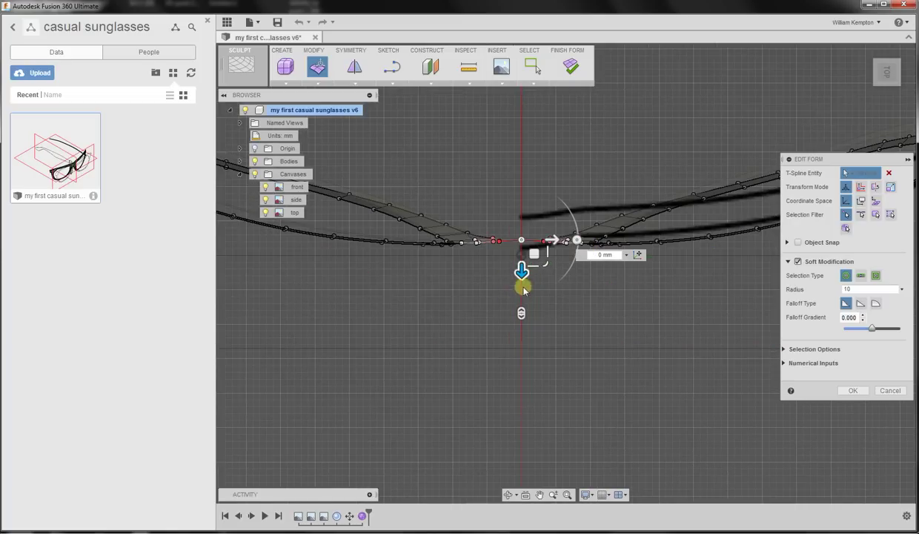
pyautogui.moveTo(521, 272)
pyautogui.mouseDown()
pyautogui.moveTo(521, 297)
pyautogui.moveTo(522, 289)
pyautogui.mouseUp()
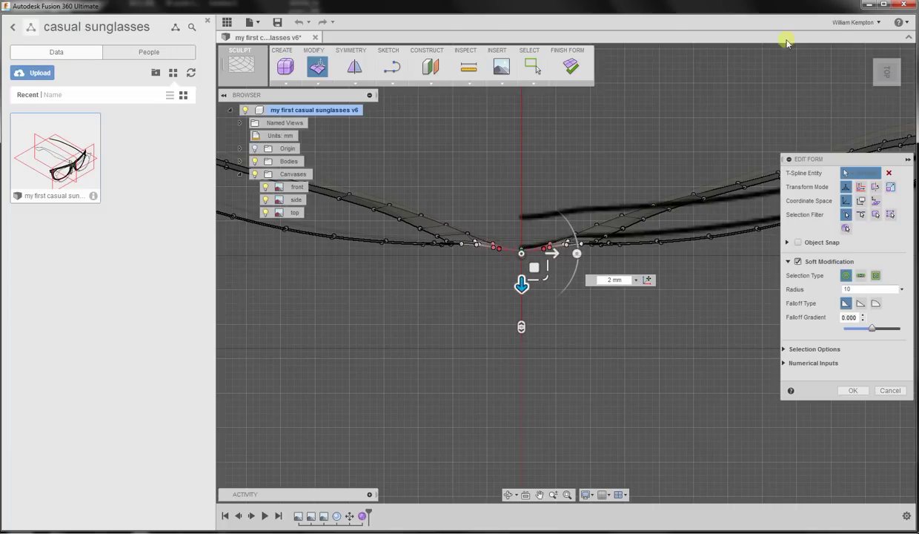
pyautogui.click(883, 86)
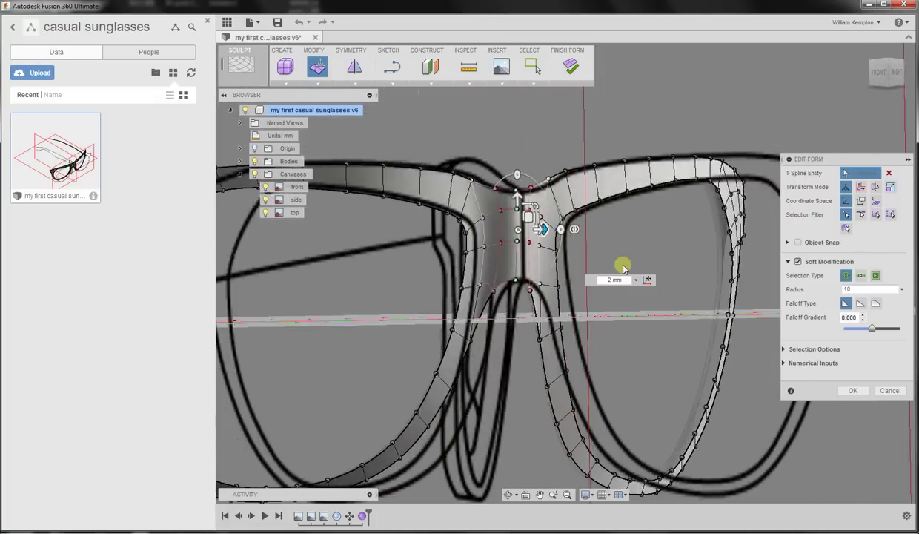
# Hide the front, side and top reference canvases
pyautogui.click(265, 187)
pyautogui.click(265, 199)
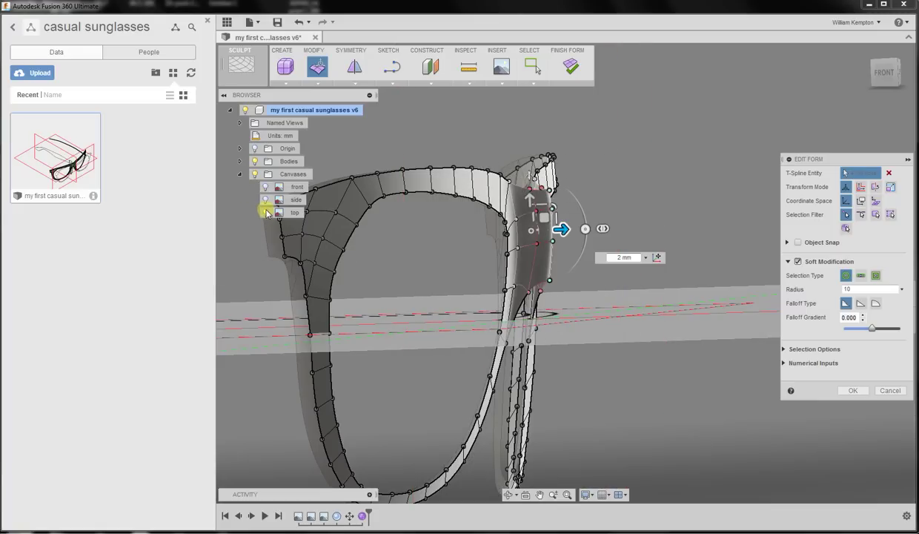
pyautogui.click(265, 212)
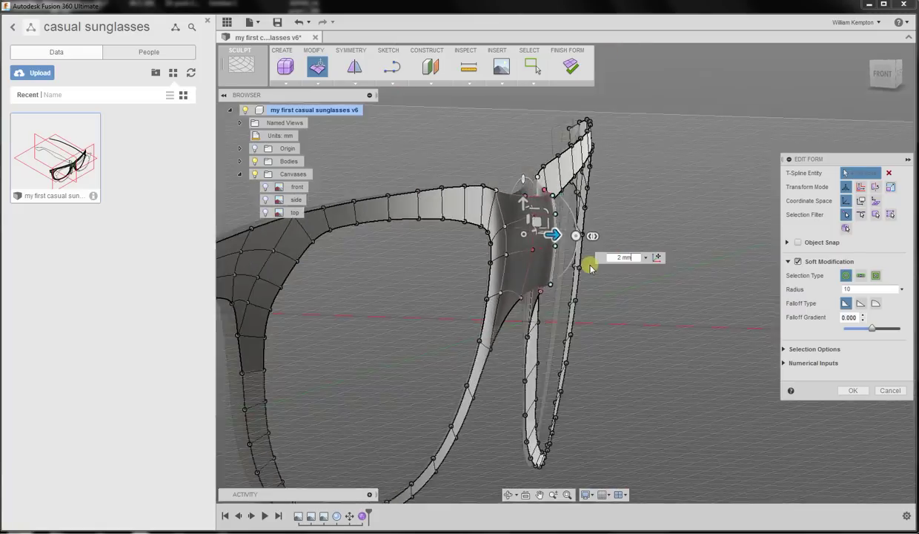
# Move the bridge's centre-line vertices by -2 mm along the front-to-back direction
pyautogui.keyDown('shift'); pyautogui.moveTo(591, 268); pyautogui.dragTo(524, 276, button='middle'); pyautogui.keyUp('shift')
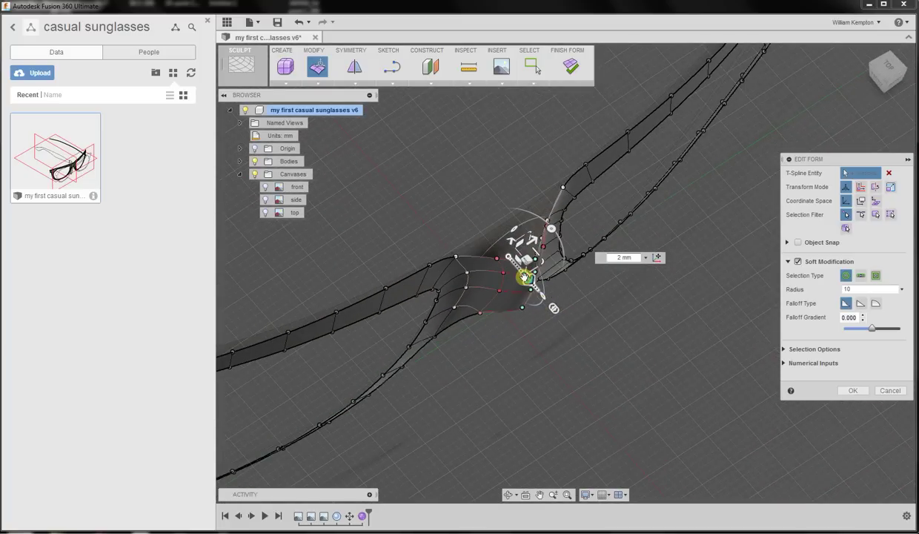
pyautogui.moveTo(524, 276); pyautogui.dragTo(505, 255)
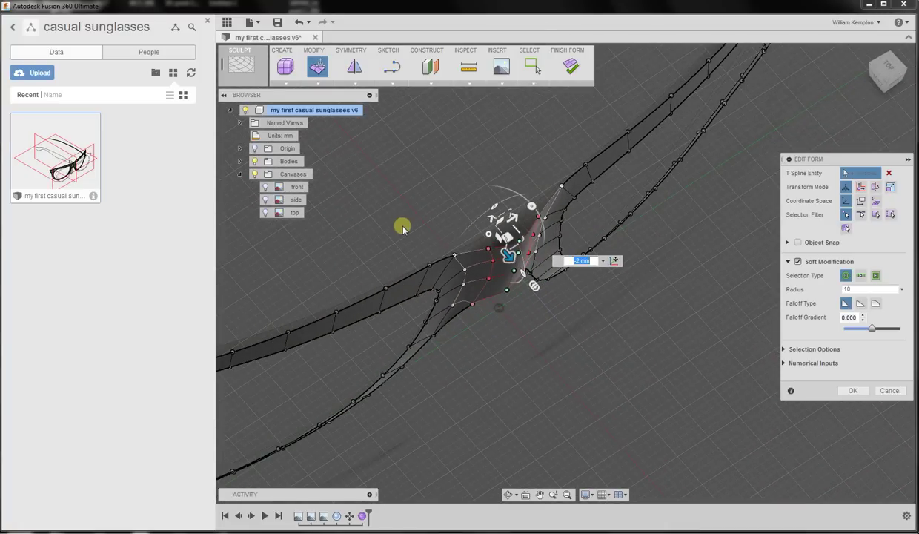
pyautogui.scroll(-2, 402, 222)
pyautogui.scroll(-3, 403, 221)
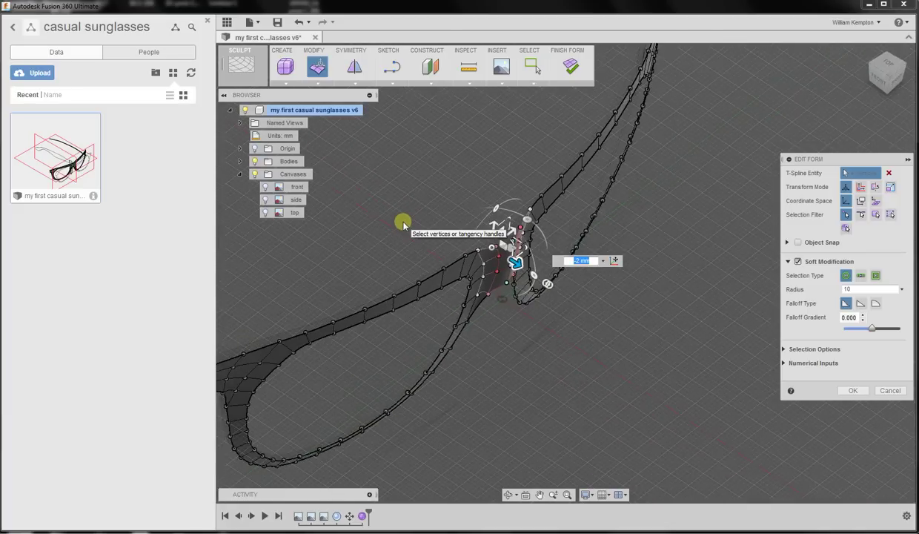
# Scale the bridge's centre-line vertices to about 0.98 in the front-to-back direction and finish the form edit
pyautogui.keyDown('shift'); pyautogui.moveTo(389, 178); pyautogui.dragTo(395, 179, button='middle'); pyautogui.keyUp('shift')
pyautogui.scroll(3, 395, 180)
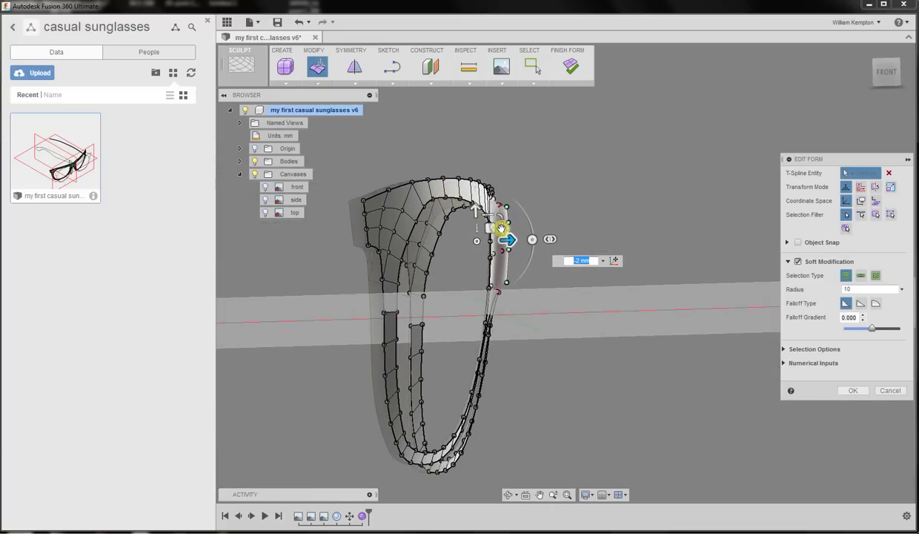
pyautogui.moveTo(502, 231); pyautogui.dragTo(492, 229)
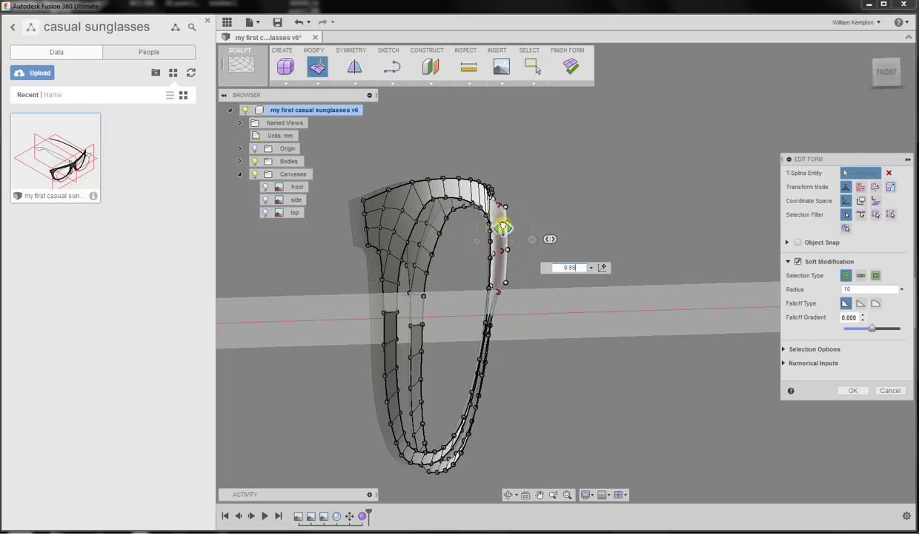
pyautogui.keyDown('shift'); pyautogui.moveTo(510, 230); pyautogui.dragTo(478, 361, button='middle'); pyautogui.keyUp('shift')
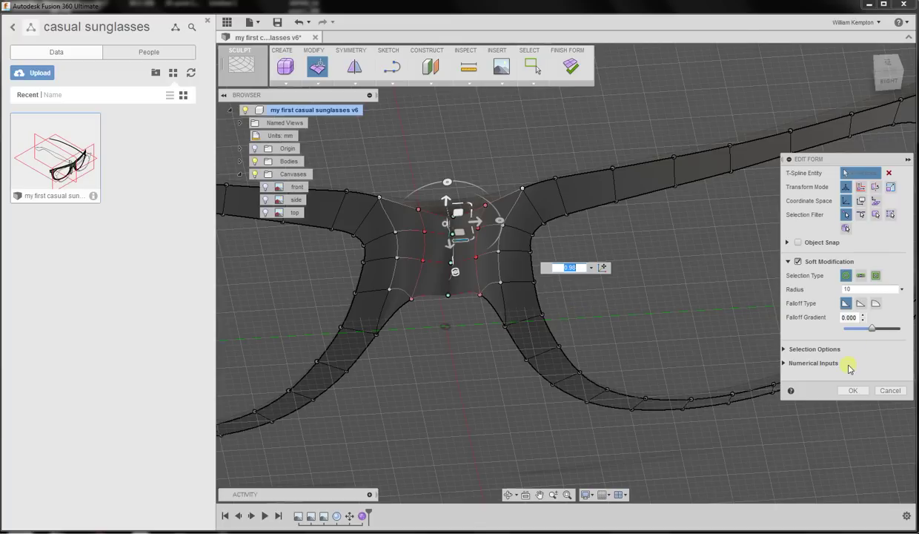
pyautogui.click(850, 391)
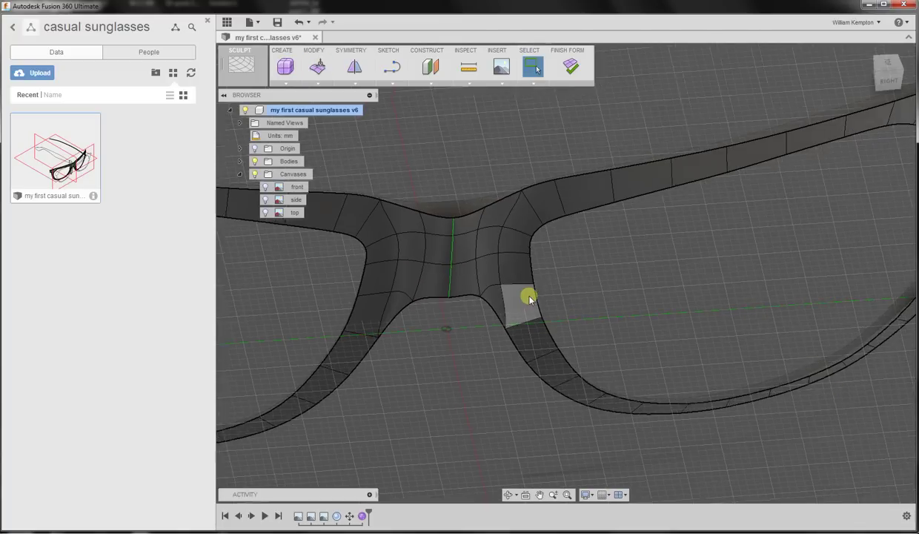
# Straighten the nose bridge's centre-line edges by scaling them to about 0.205 front to back, and finish the form edit
pyautogui.keyDown('shift'); pyautogui.moveTo(529, 297); pyautogui.dragTo(586, 288, button='middle'); pyautogui.keyUp('shift')
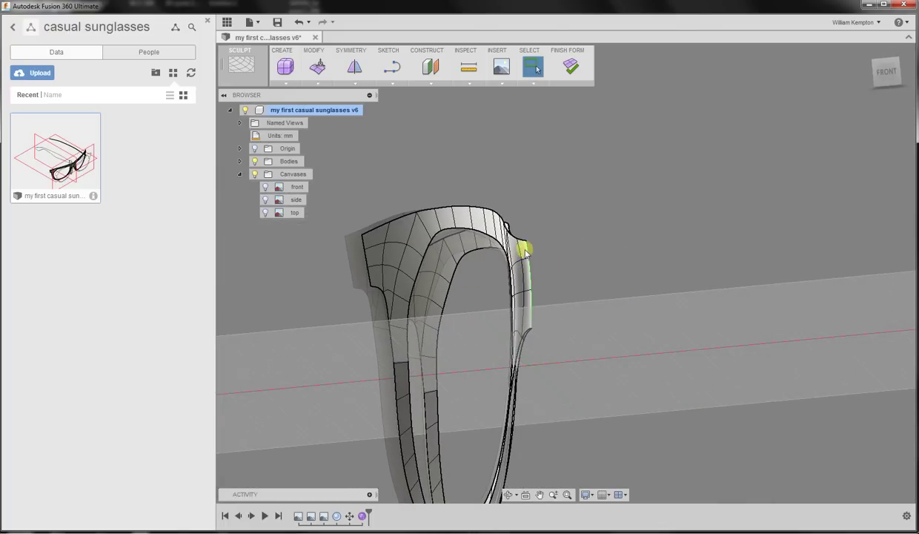
pyautogui.keyDown('shift'); pyautogui.moveTo(527, 283); pyautogui.dragTo(485, 290, button='middle'); pyautogui.keyUp('shift')
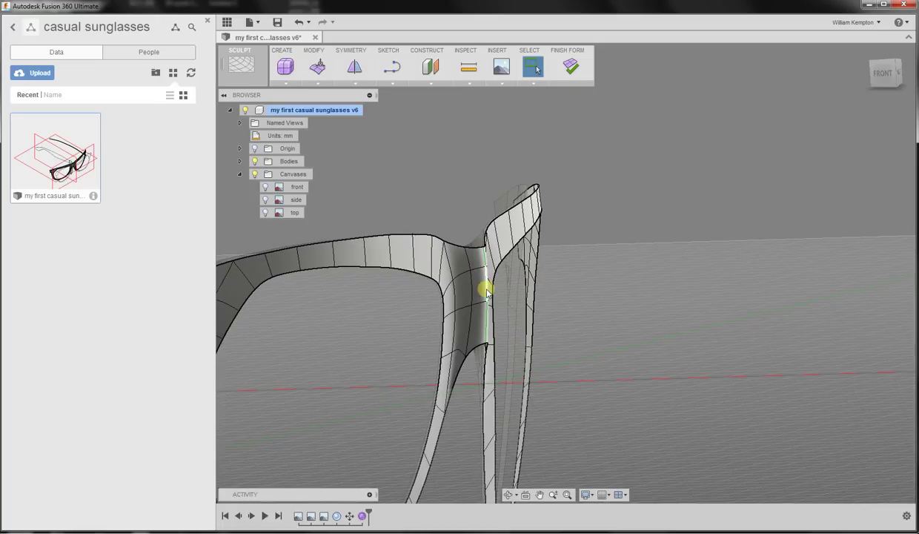
pyautogui.click(318, 67)
pyautogui.keyDown('shift'); pyautogui.moveTo(498, 292); pyautogui.dragTo(460, 281, button='middle'); pyautogui.keyUp('shift')
pyautogui.click(588, 245)
pyautogui.click(460, 282)
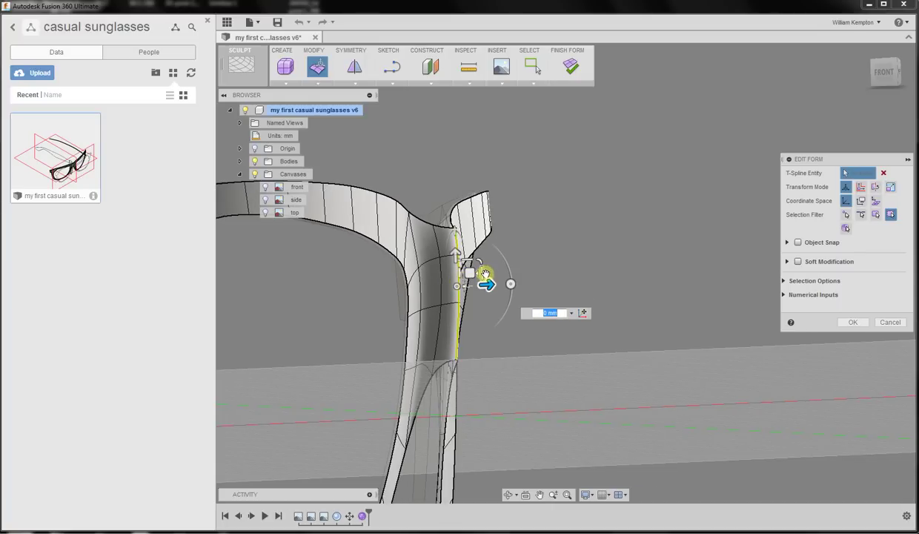
pyautogui.moveTo(485, 274); pyautogui.dragTo(443, 273)
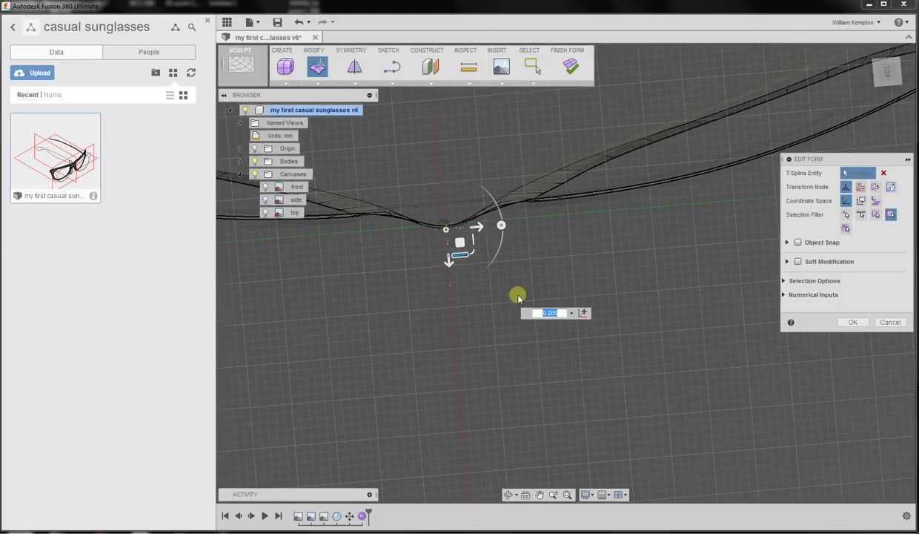
pyautogui.click(464, 328)
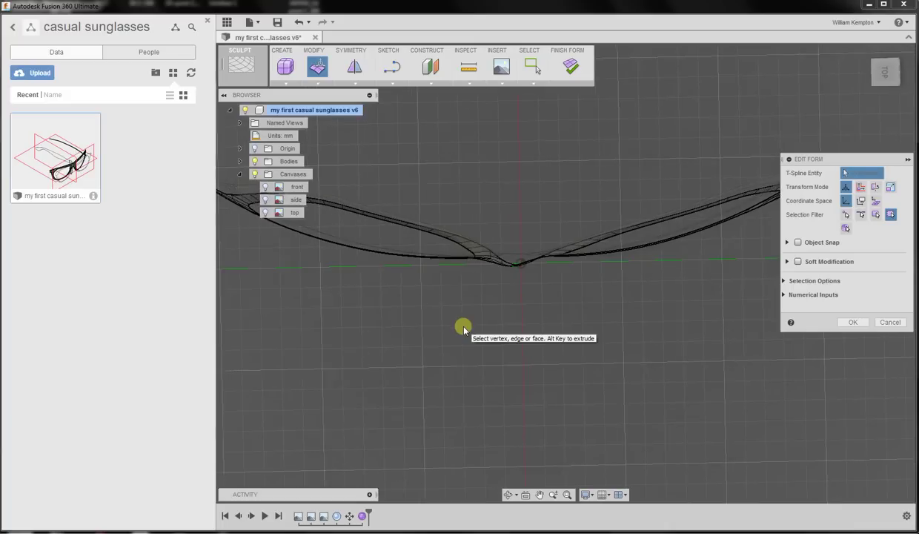
pyautogui.click(880, 73)
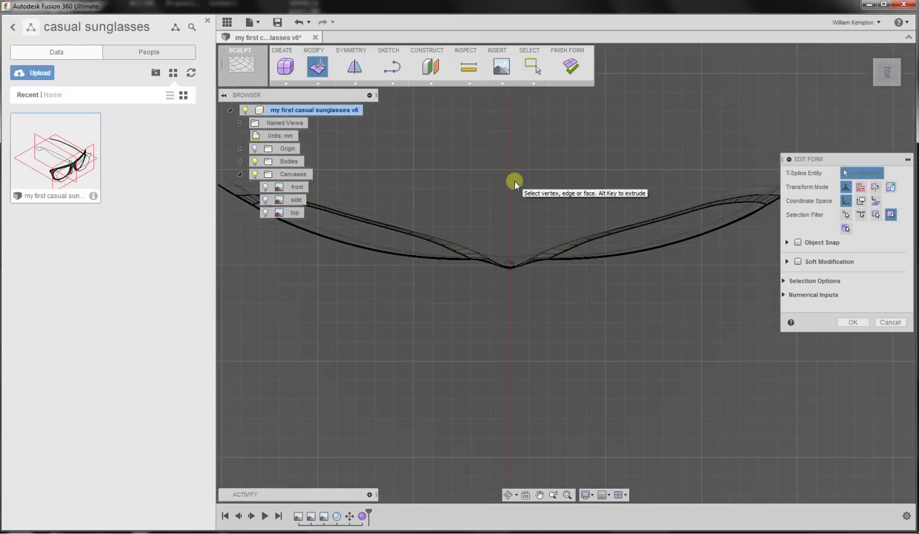
pyautogui.keyDown('shift'); pyautogui.moveTo(801, 129); pyautogui.dragTo(395, 139, button='middle'); pyautogui.keyUp('shift')
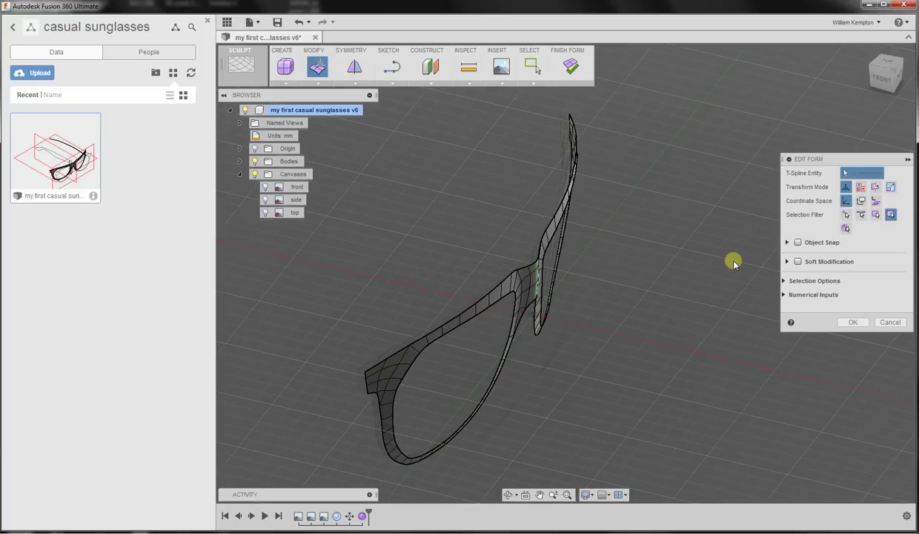
pyautogui.click(853, 322)
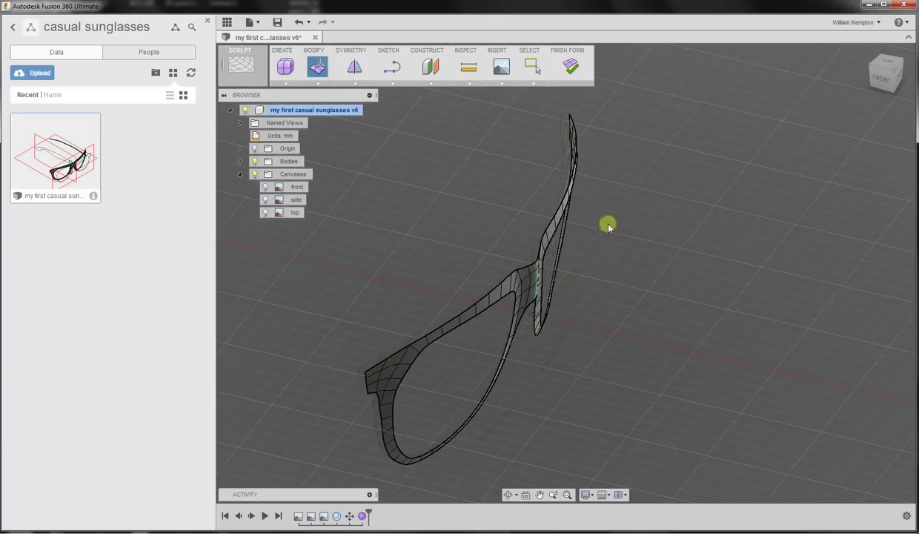
# Thicken the whole front frame by -4 mm in the normal direction with the Soft thicken type
pyautogui.click(317, 84)
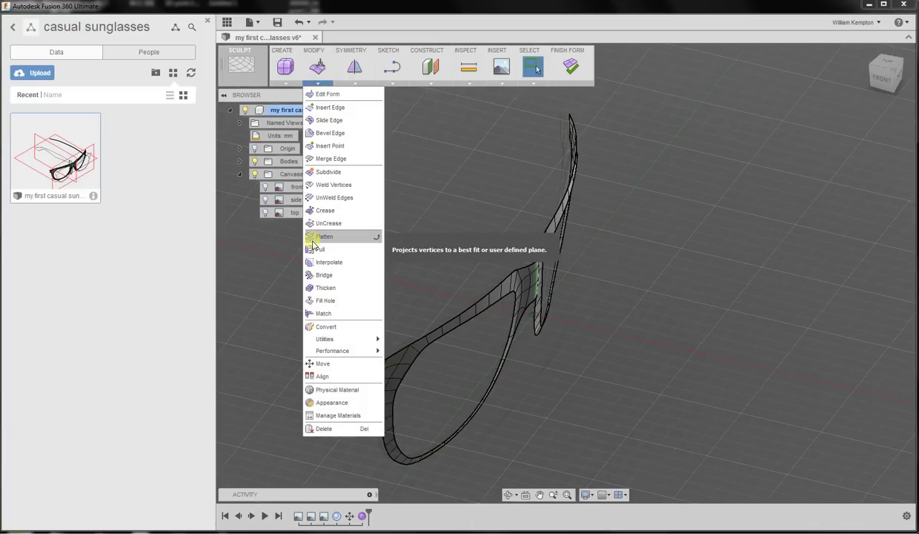
pyautogui.click(327, 288)
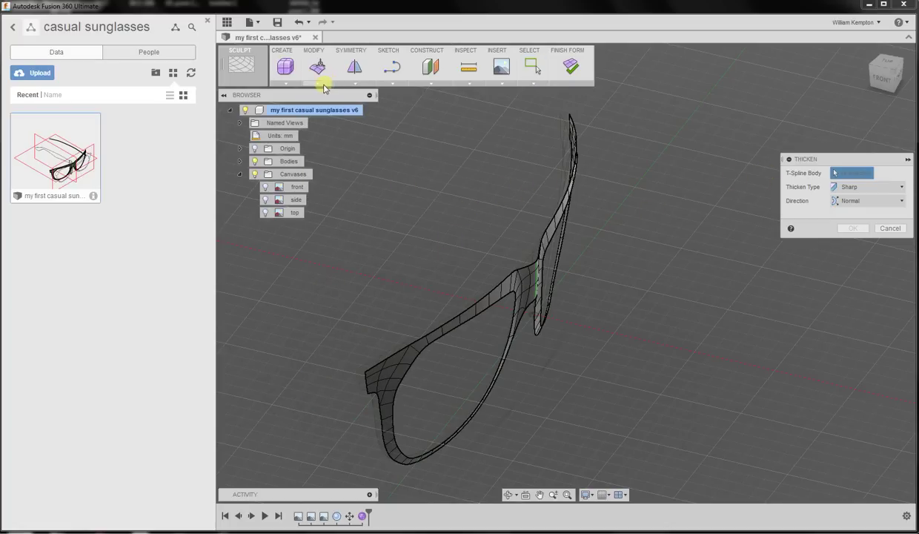
pyautogui.click(468, 312)
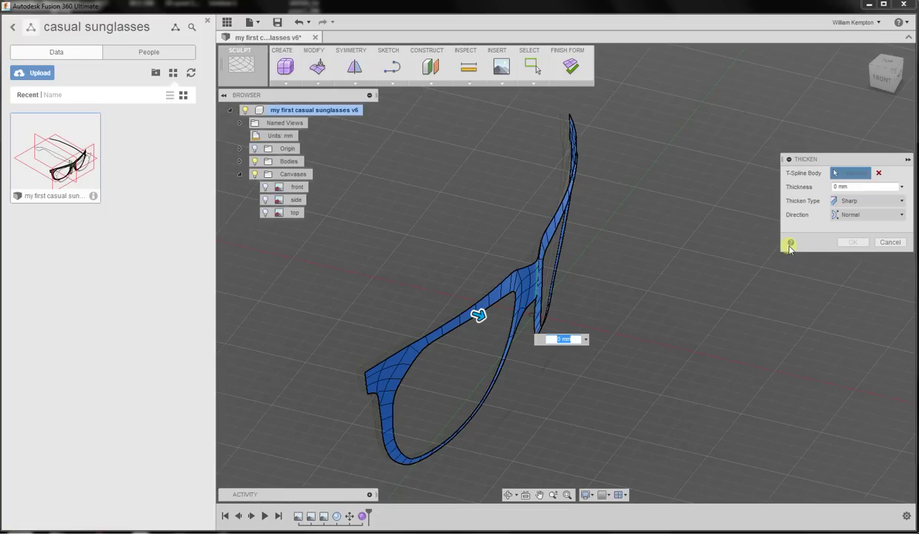
pyautogui.press('Return')
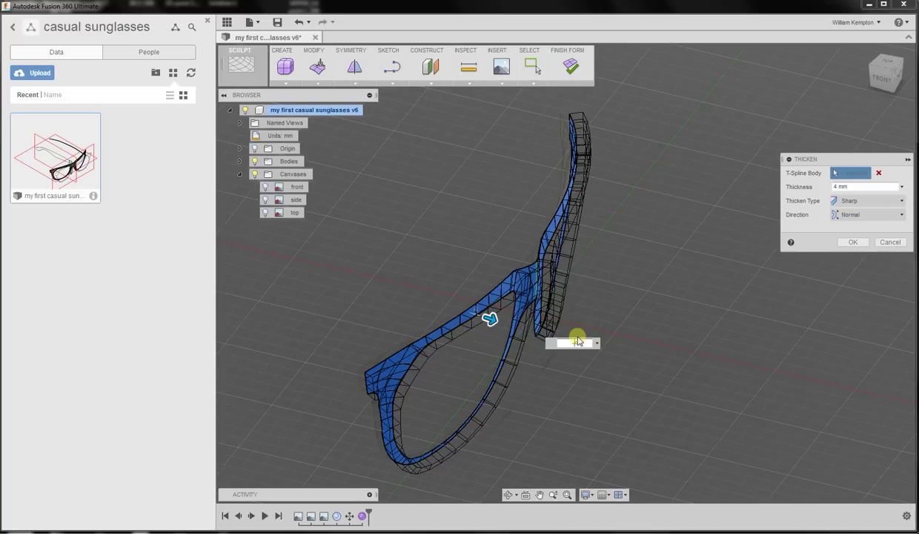
pyautogui.write('-')
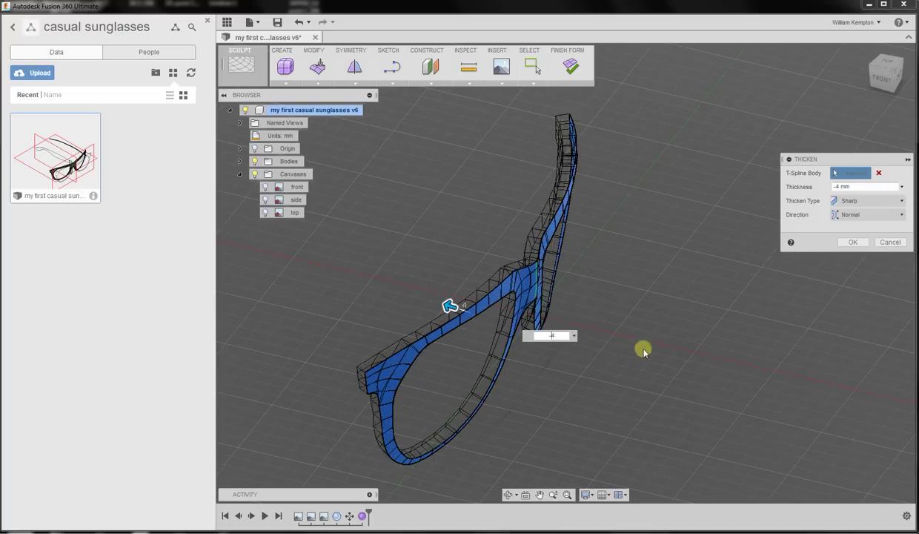
pyautogui.click(865, 207)
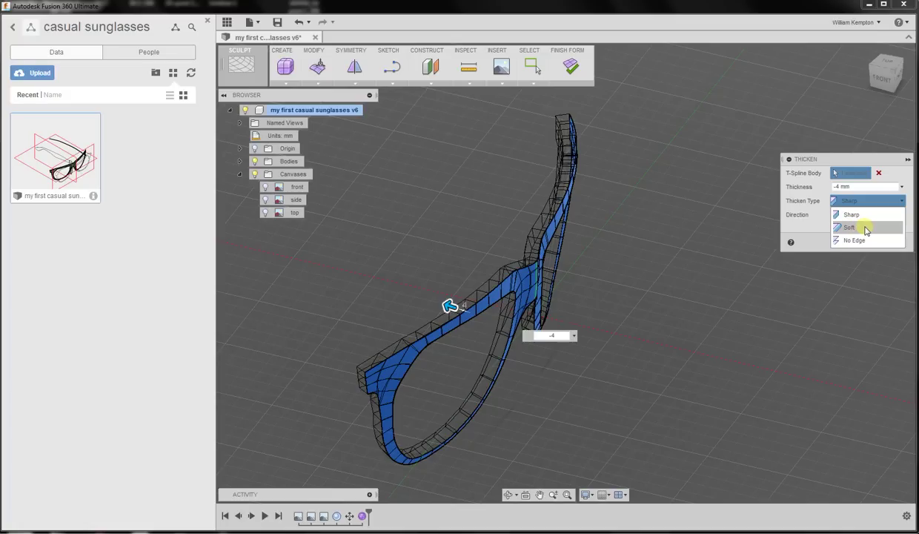
pyautogui.click(867, 227)
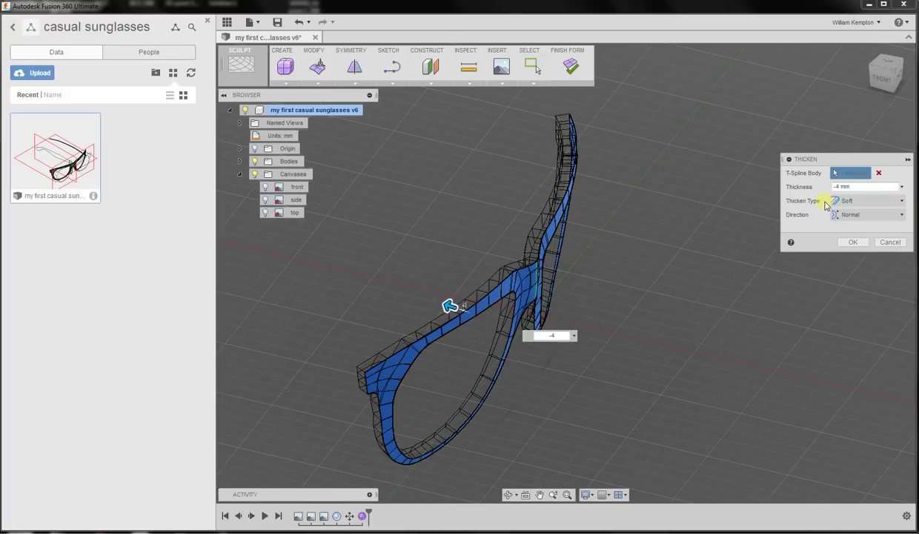
pyautogui.click(862, 243)
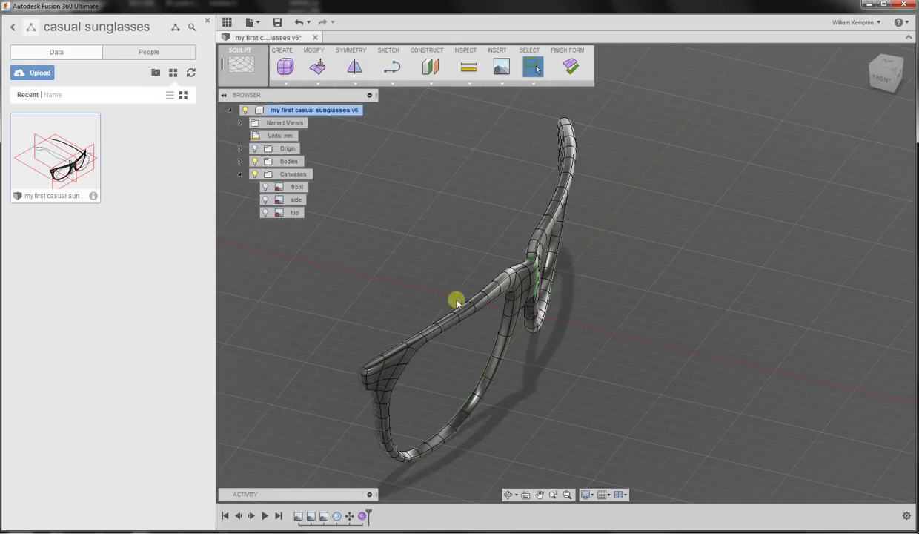
# Undo the Thicken operation on the front frame
pyautogui.keyDown('shift'); pyautogui.moveTo(470, 279); pyautogui.dragTo(457, 220, button='middle'); pyautogui.keyUp('shift')
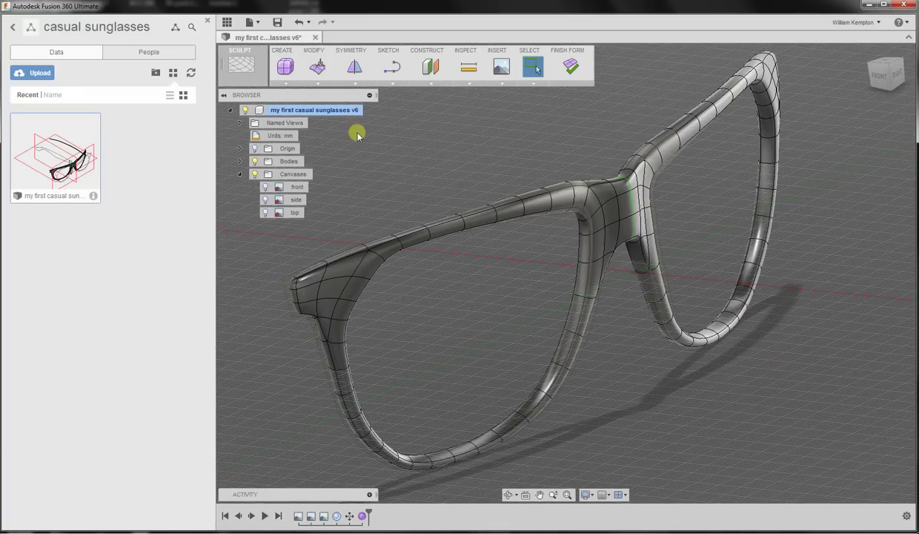
pyautogui.click(296, 25)
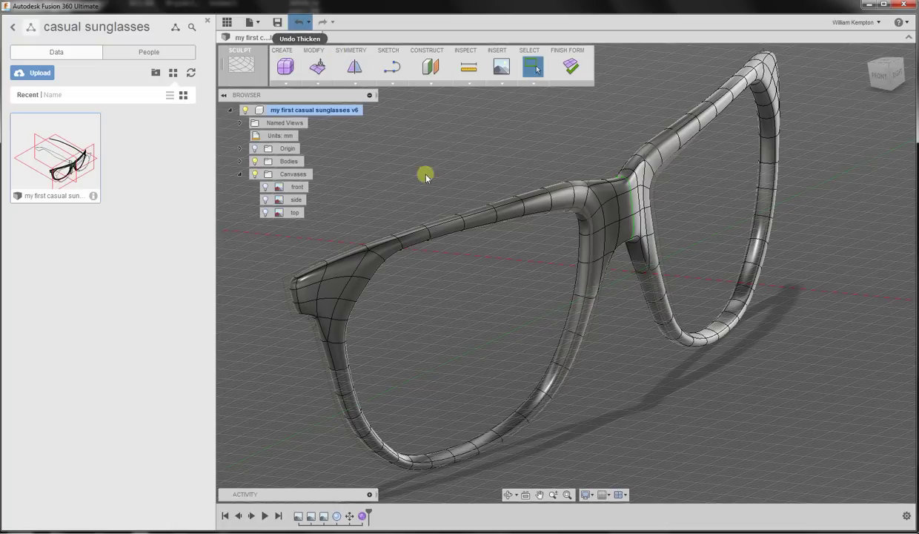
# Thicken the whole front frame by -4 mm in the normal direction with the Sharp thicken type
pyautogui.click(317, 82)
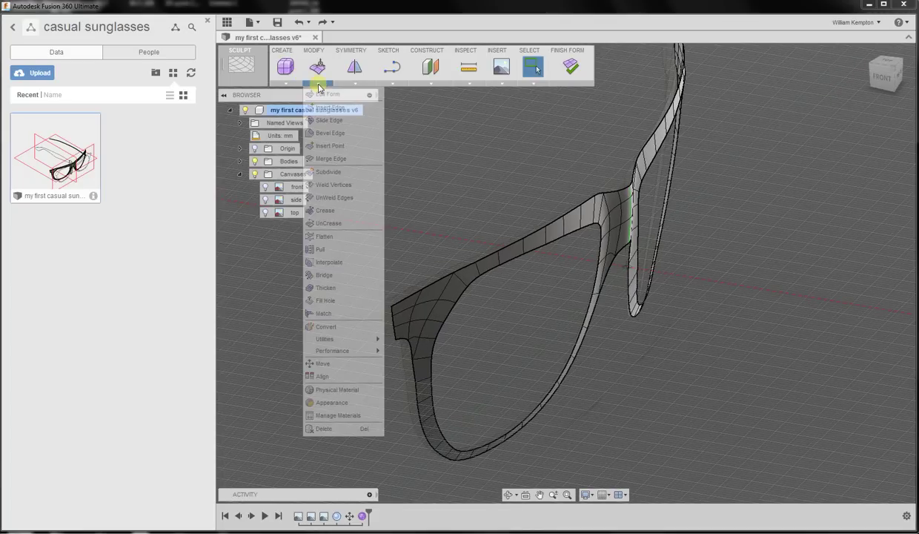
pyautogui.click(343, 289)
pyautogui.click(568, 224)
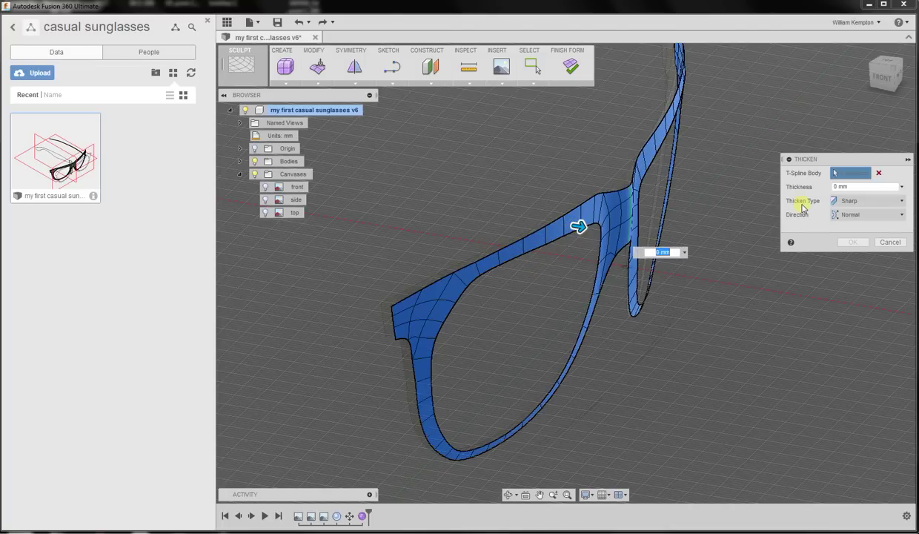
pyautogui.click(852, 200)
pyautogui.click(851, 201)
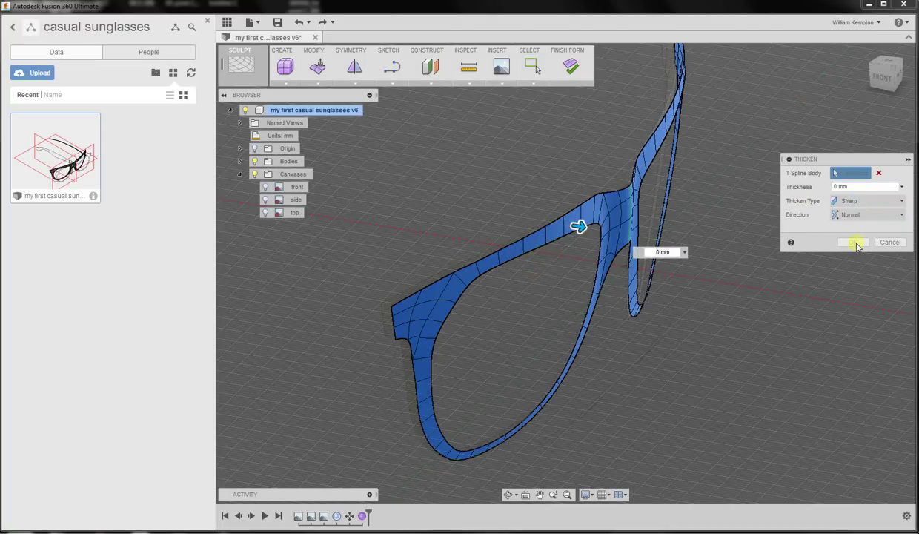
pyautogui.click(864, 187)
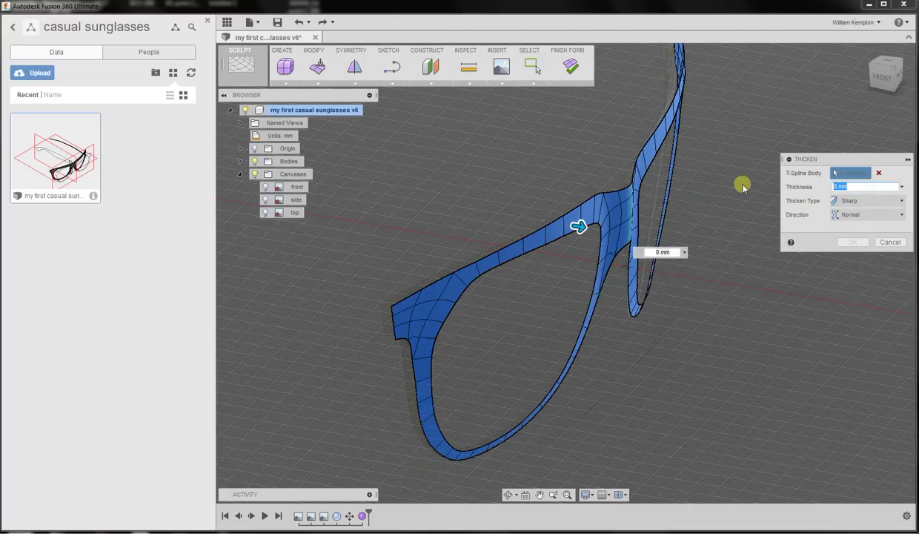
pyautogui.write('-4')
pyautogui.press('Return')
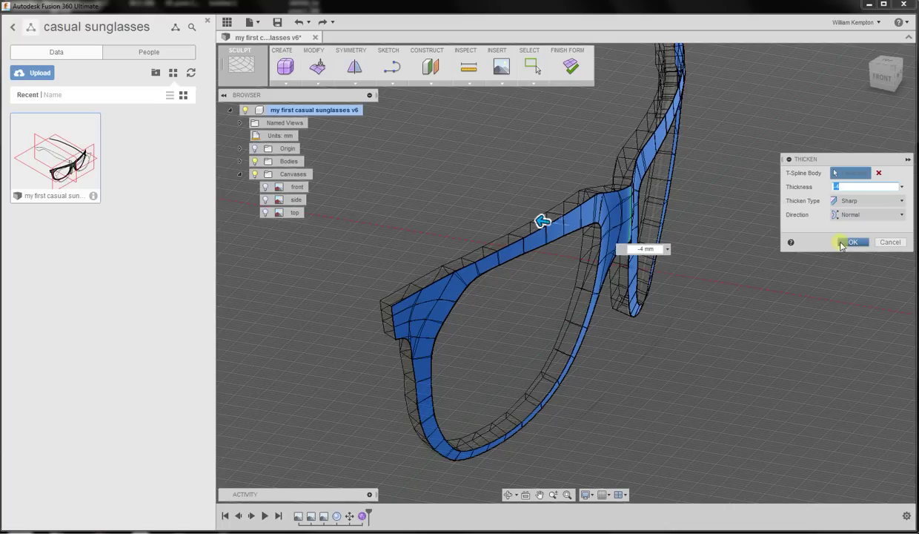
pyautogui.click(851, 243)
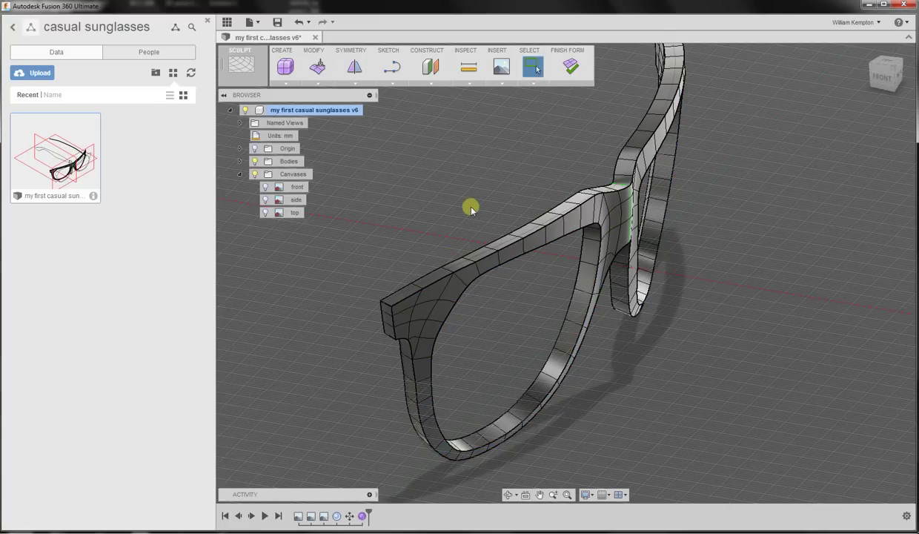
# Move the rear vertical edges at the frame's outer end by -2 mm sideways, away from the nose bridge
pyautogui.keyDown('shift'); pyautogui.moveTo(471, 208); pyautogui.dragTo(444, 230, button='middle'); pyautogui.keyUp('shift')
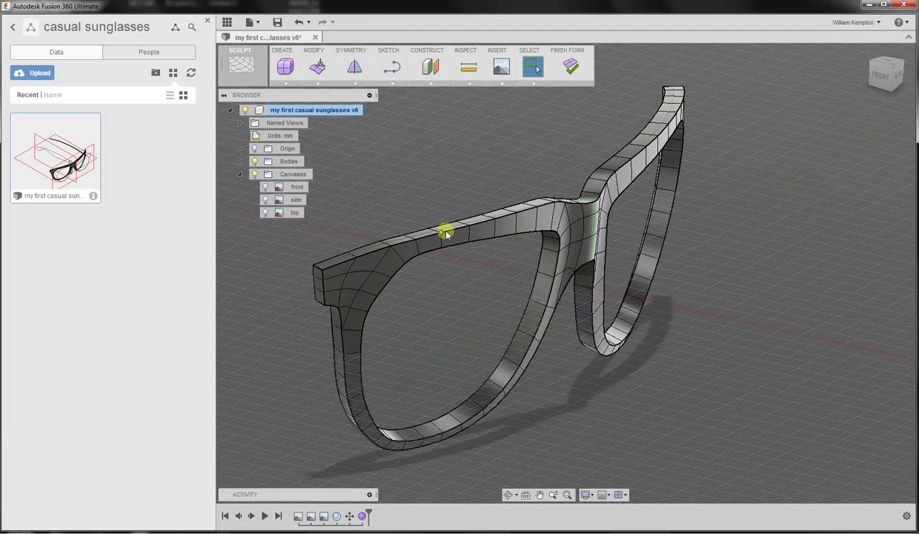
pyautogui.scroll(5, 497, 237)
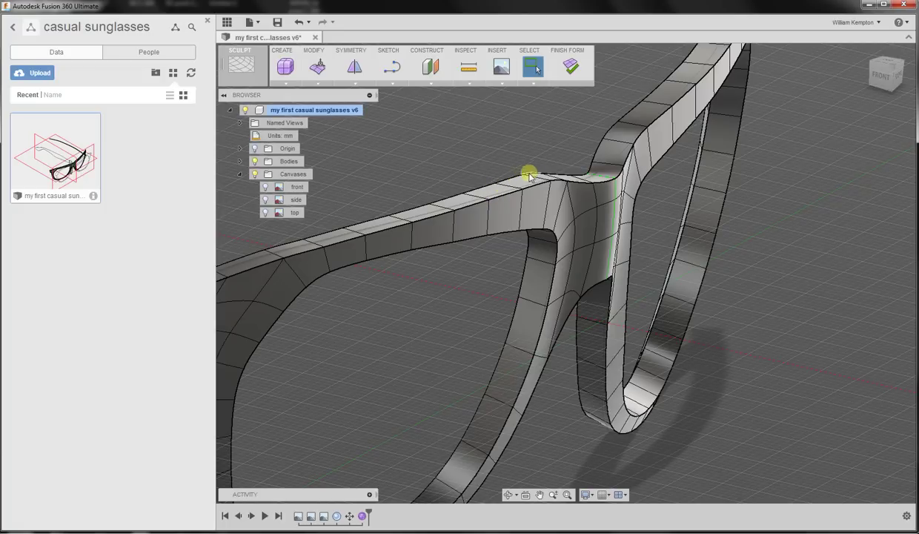
pyautogui.scroll(-5, 537, 170)
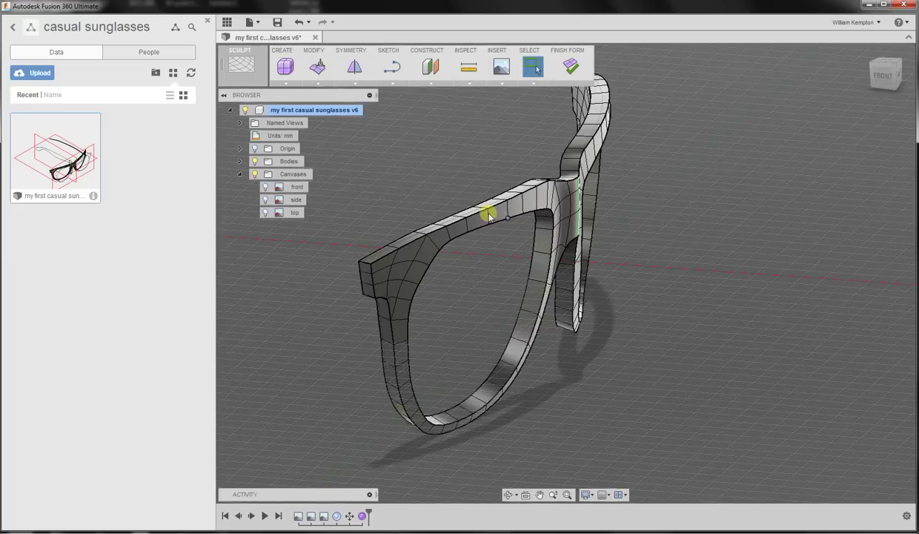
pyautogui.keyDown('shift'); pyautogui.moveTo(489, 215); pyautogui.dragTo(629, 188, button='middle'); pyautogui.keyUp('shift')
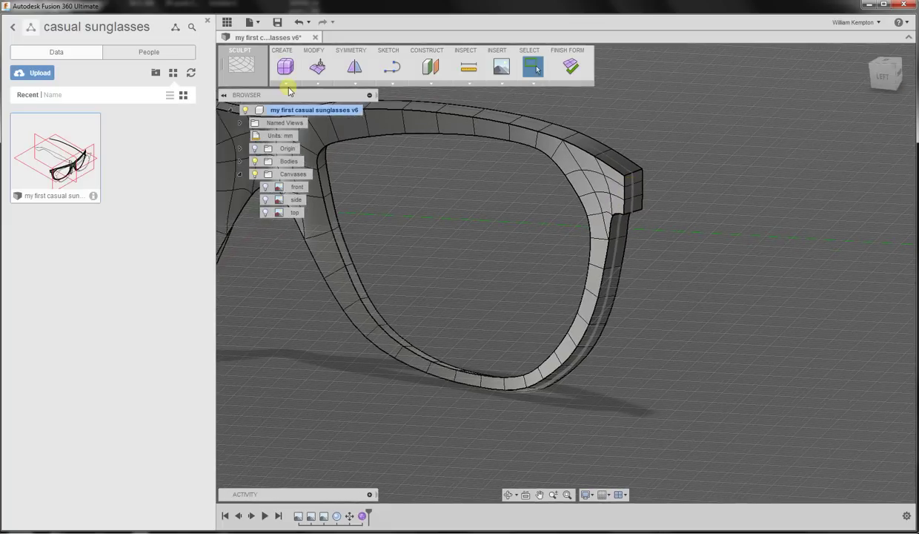
pyautogui.click(314, 70)
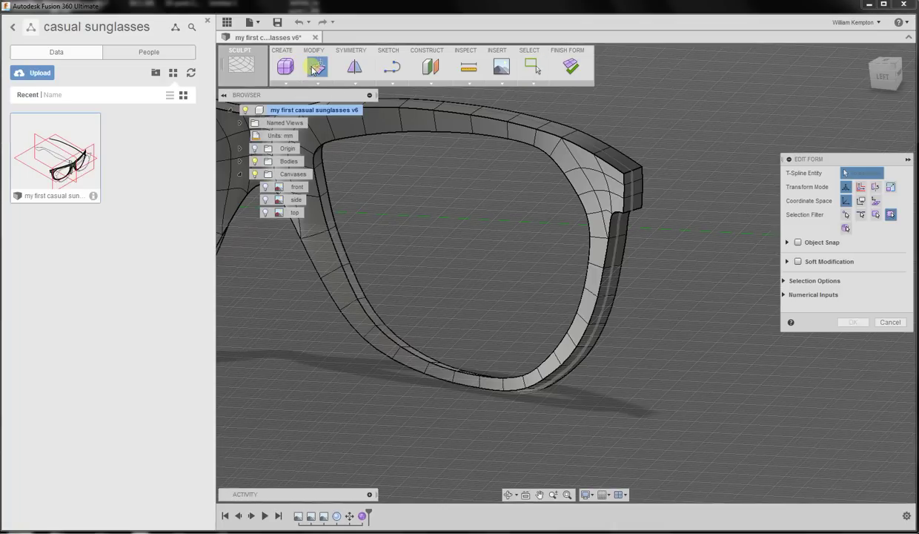
pyautogui.moveTo(364, 158); pyautogui.dragTo(793, 220, button='middle')
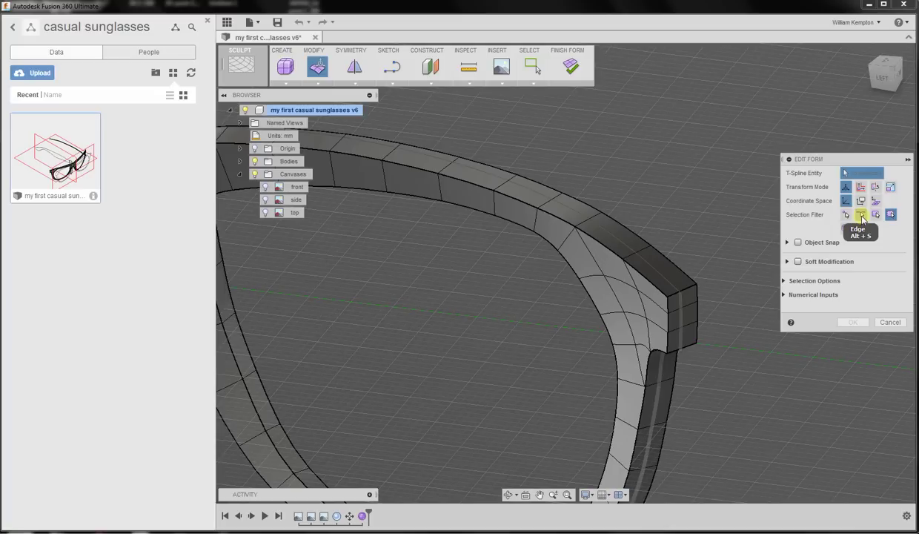
pyautogui.click(861, 214)
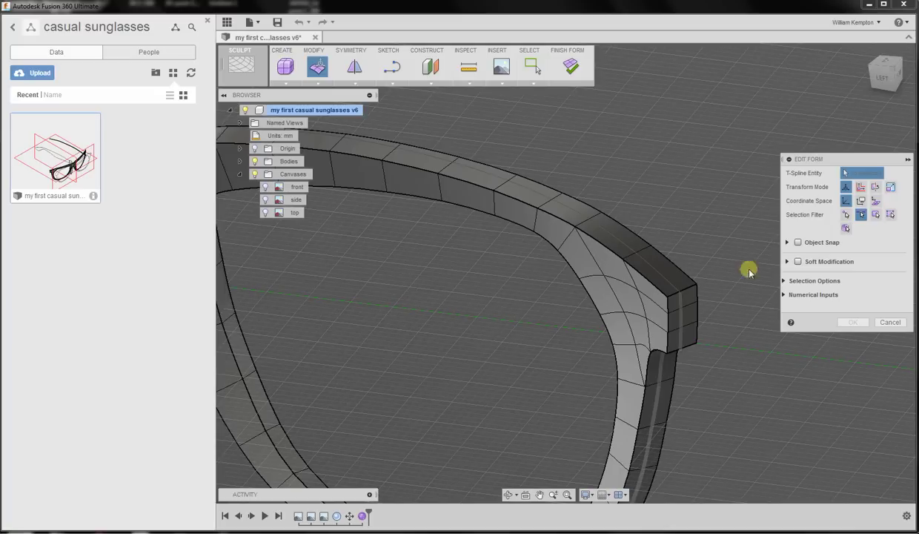
pyautogui.click(668, 309)
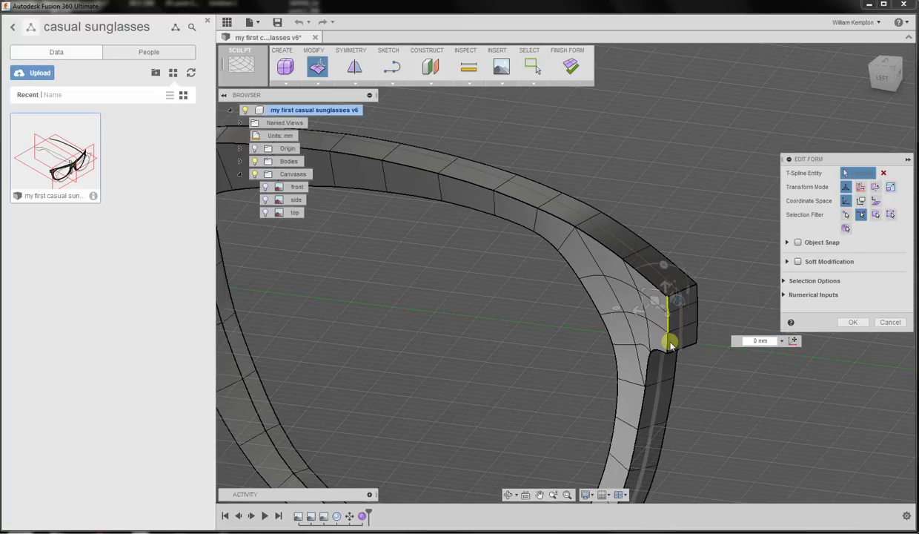
pyautogui.click(667, 337)
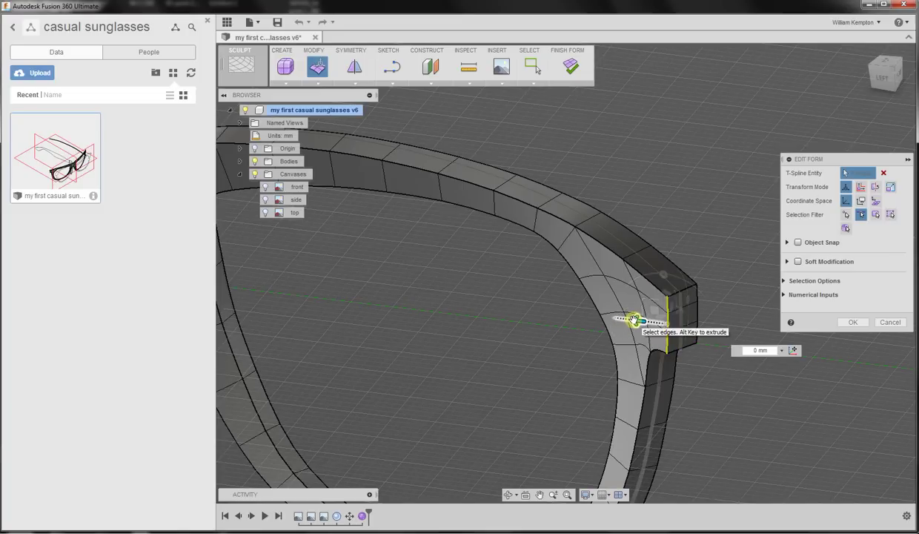
pyautogui.moveTo(640, 322)
pyautogui.mouseDown()
pyautogui.moveTo(654, 331)
pyautogui.moveTo(656, 322)
pyautogui.mouseUp()
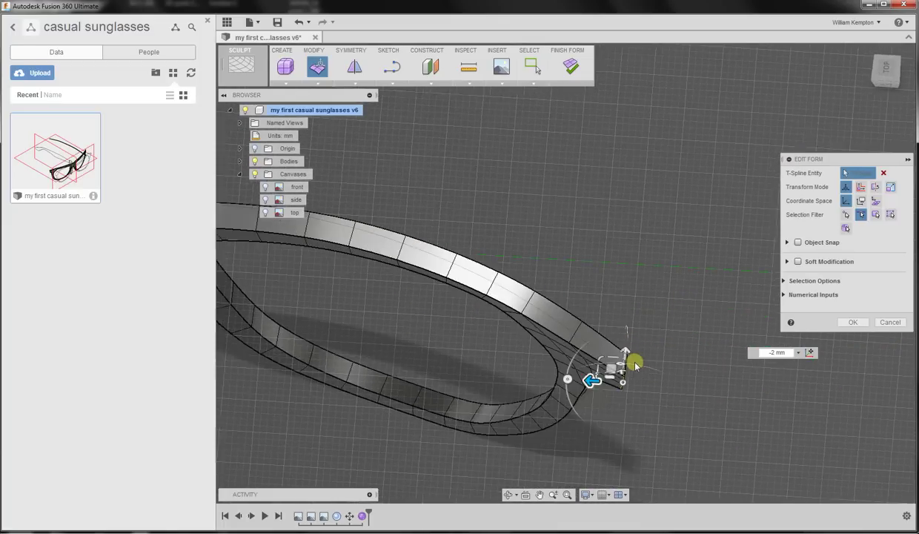
pyautogui.click(658, 311)
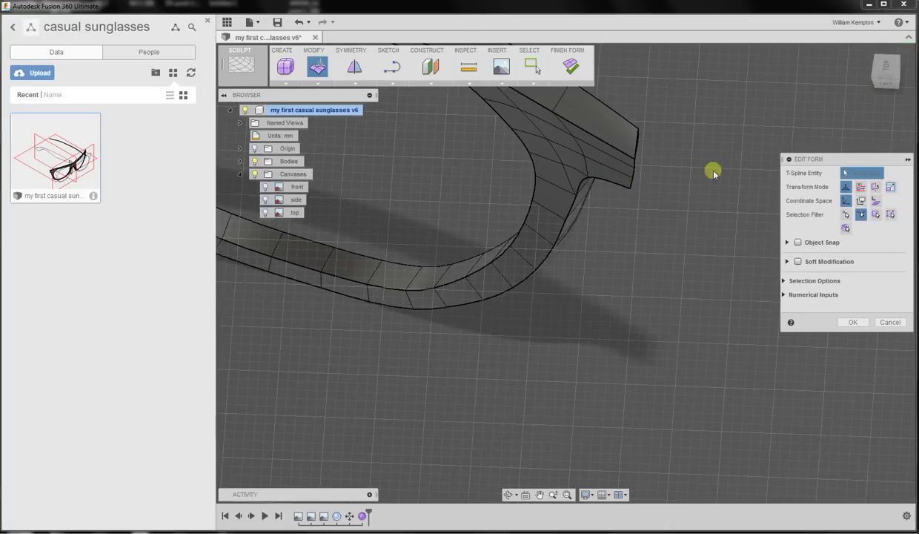
# Extrude the rear faces of the frame's outer end by -10 mm backward to form the hinge block
pyautogui.click(606, 151)
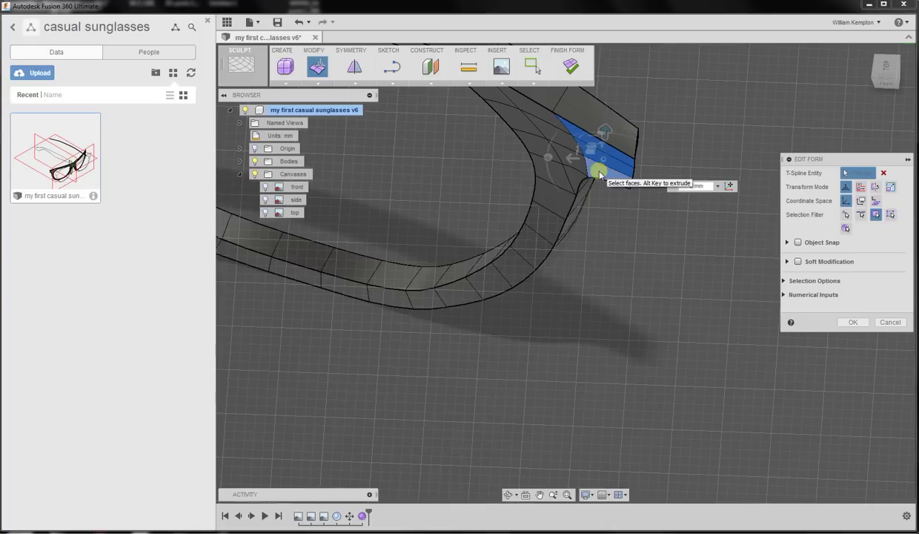
pyautogui.keyDown('shift'); pyautogui.click(608, 176); pyautogui.keyUp('shift')
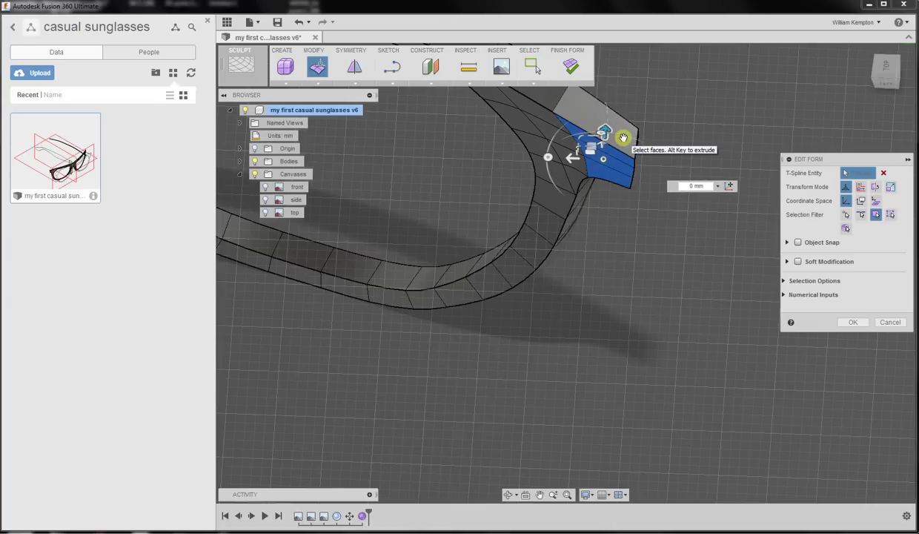
pyautogui.keyDown('shift'); pyautogui.moveTo(623, 138); pyautogui.dragTo(560, 222, button='middle'); pyautogui.keyUp('shift')
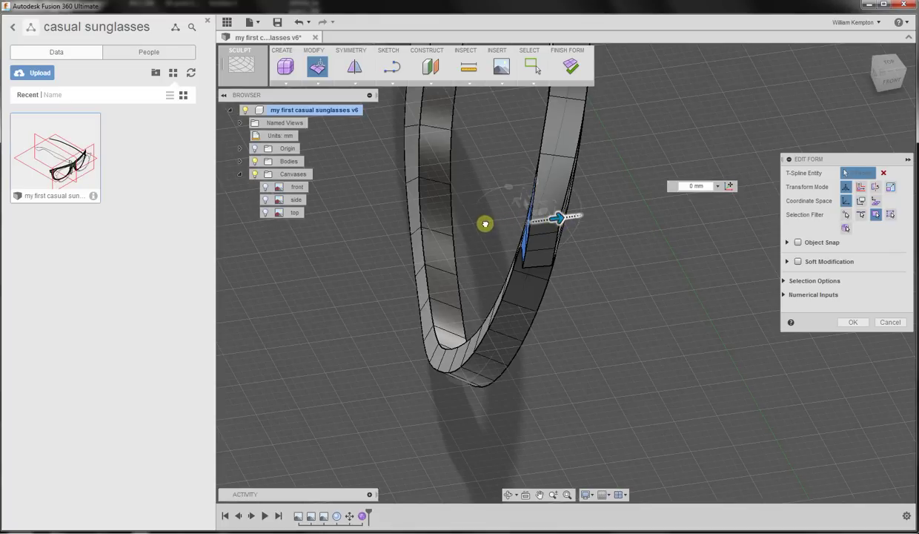
pyautogui.moveTo(556, 217); pyautogui.dragTo(481, 226)
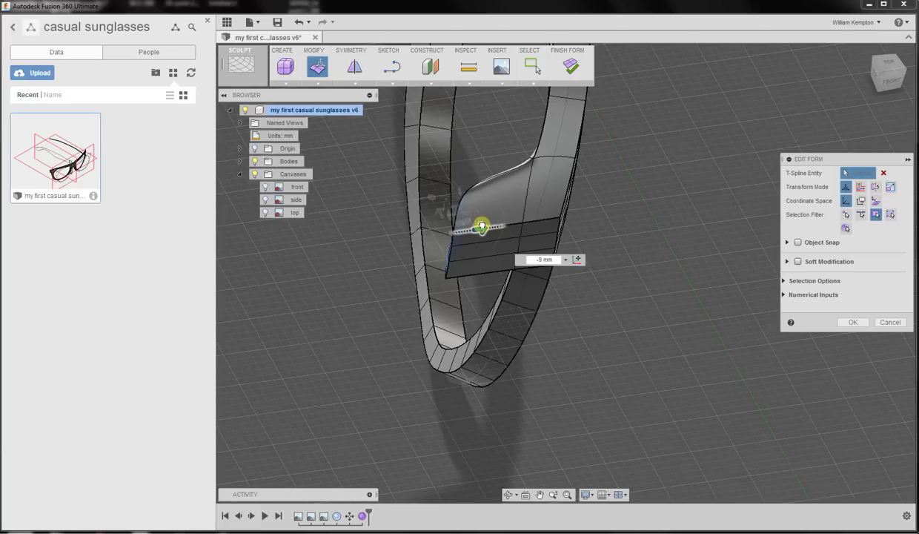
pyautogui.moveTo(479, 225); pyautogui.dragTo(474, 226)
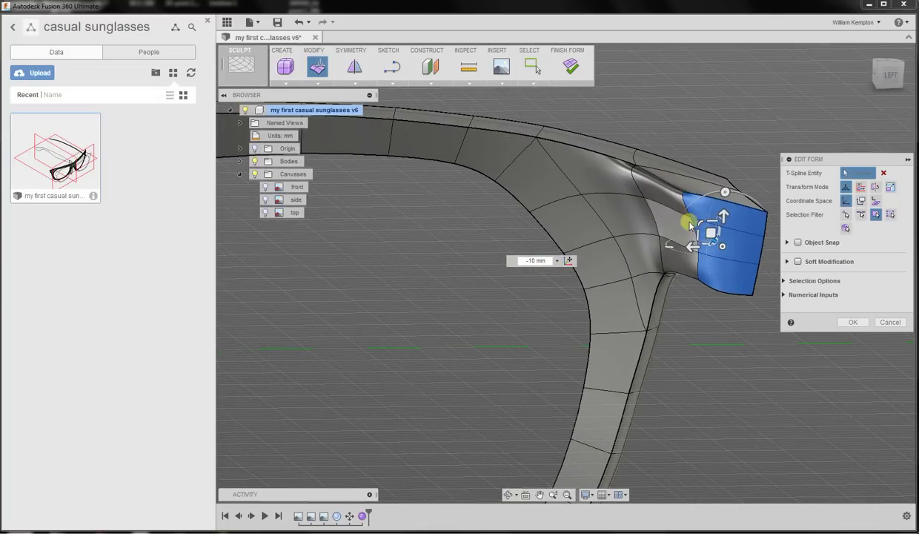
# Switch the T-spline display mode to box display and clear the face selection on the hinge block
pyautogui.click(785, 282)
pyautogui.click(843, 378)
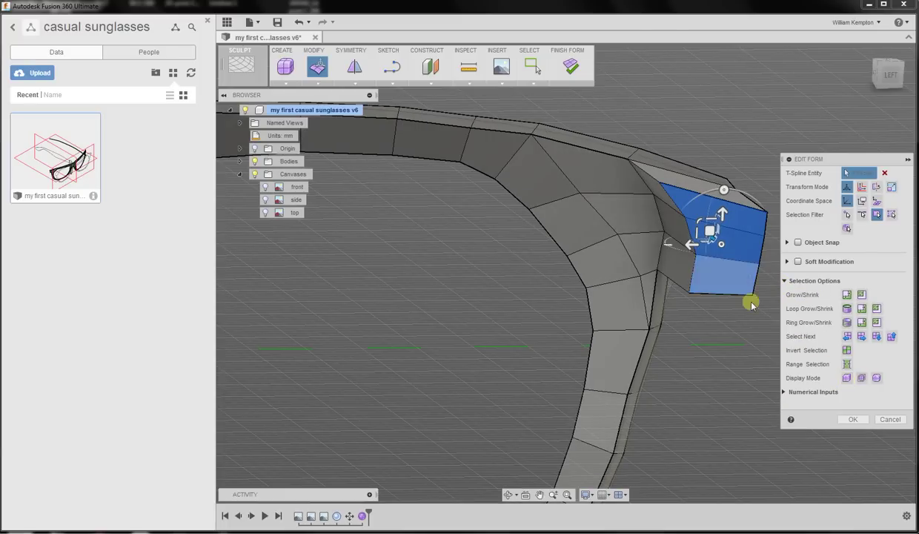
pyautogui.moveTo(648, 237); pyautogui.dragTo(592, 291, button='middle')
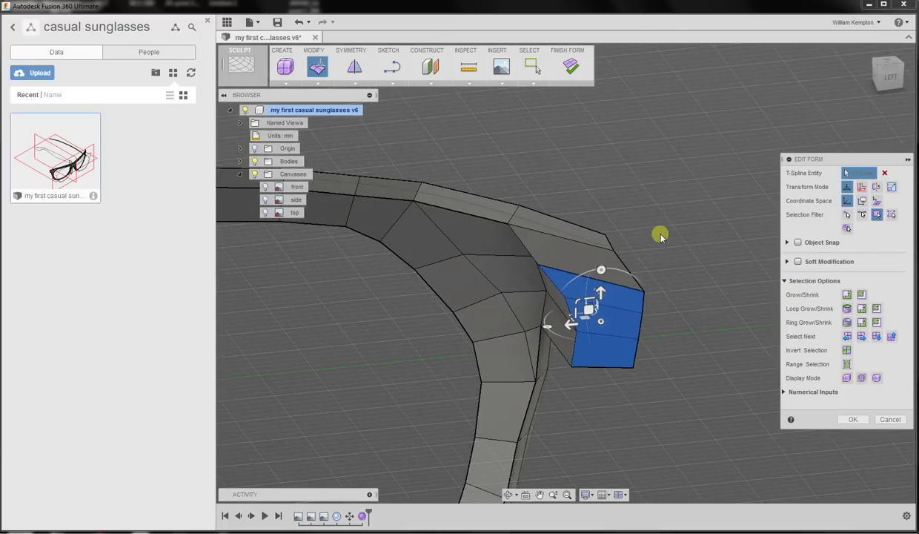
pyautogui.moveTo(660, 234)
pyautogui.keyDown('shift'); pyautogui.mouseDown(button='middle')
pyautogui.moveTo(644, 270)
pyautogui.moveTo(663, 250)
pyautogui.mouseUp(button='middle'); pyautogui.keyUp('shift')
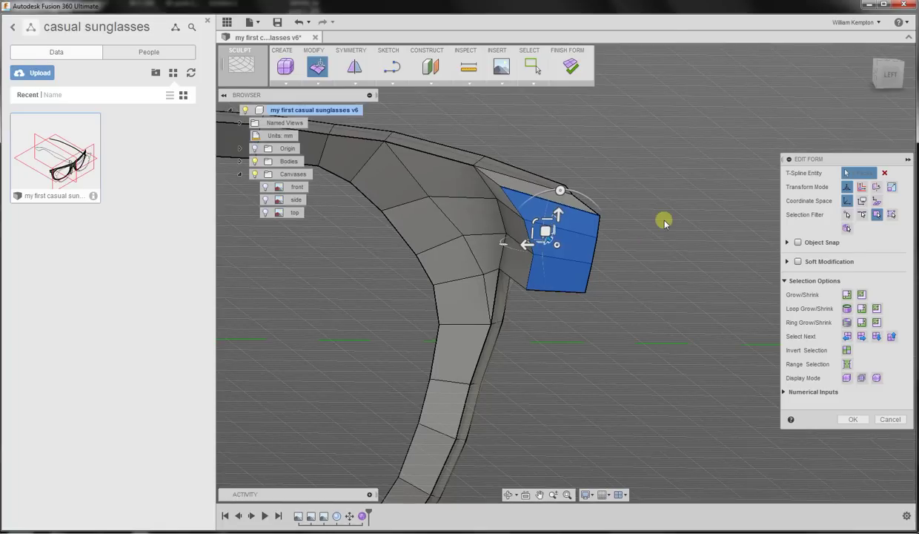
pyautogui.click(665, 219)
pyautogui.keyDown('shift'); pyautogui.moveTo(526, 226); pyautogui.dragTo(467, 325, button='middle'); pyautogui.keyUp('shift')
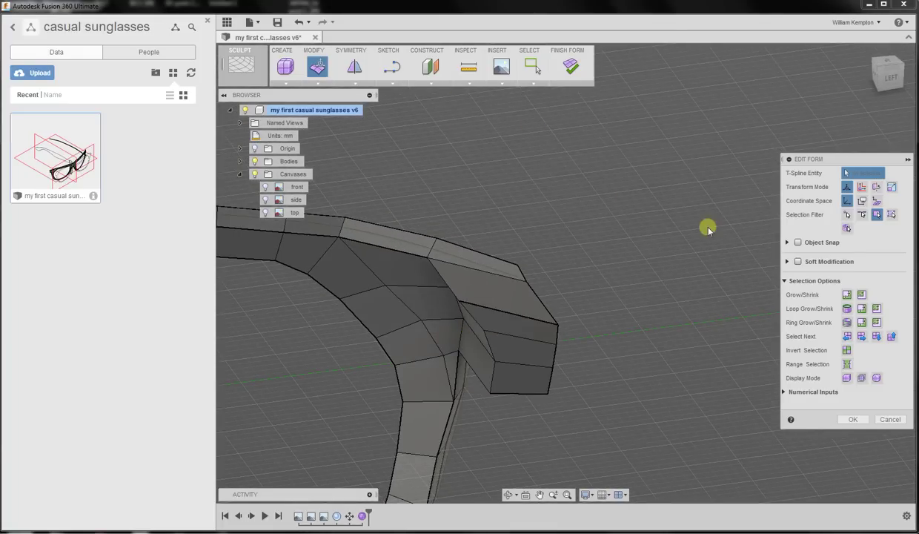
# Straighten the inner rear edges of the hinge block by scaling them sideways, and move them outward by -2 mm
pyautogui.click(862, 214)
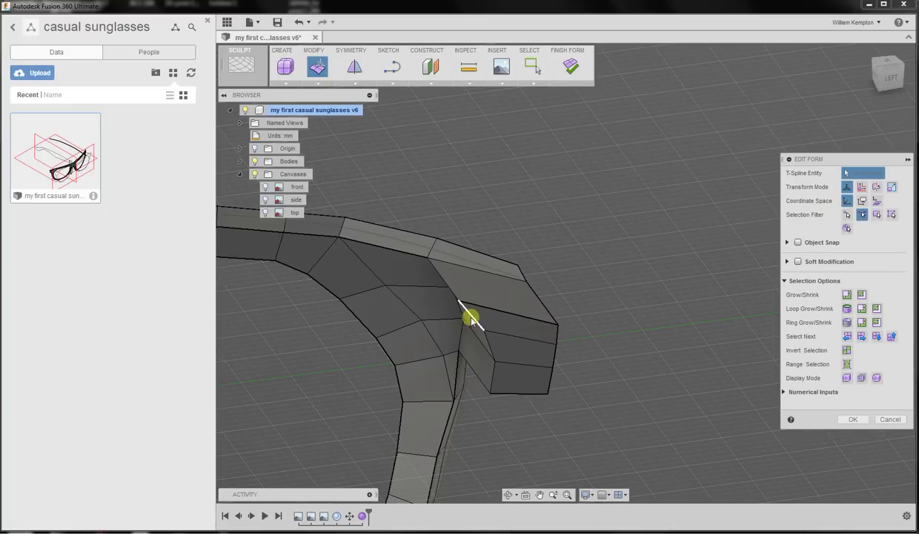
pyautogui.click(468, 309)
pyautogui.keyDown('ctrl'); pyautogui.click(492, 377); pyautogui.keyUp('ctrl')
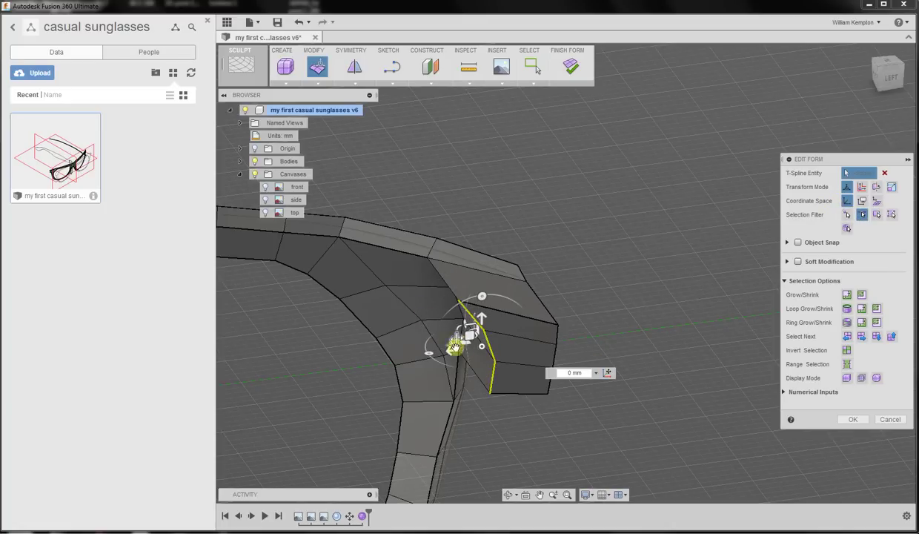
pyautogui.moveTo(456, 341); pyautogui.dragTo(560, 361)
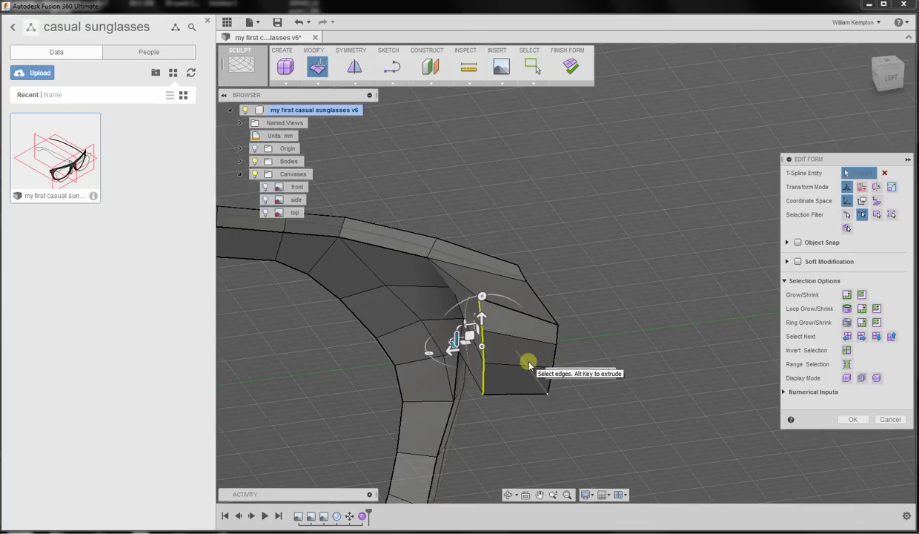
pyautogui.moveTo(451, 350); pyautogui.dragTo(471, 350)
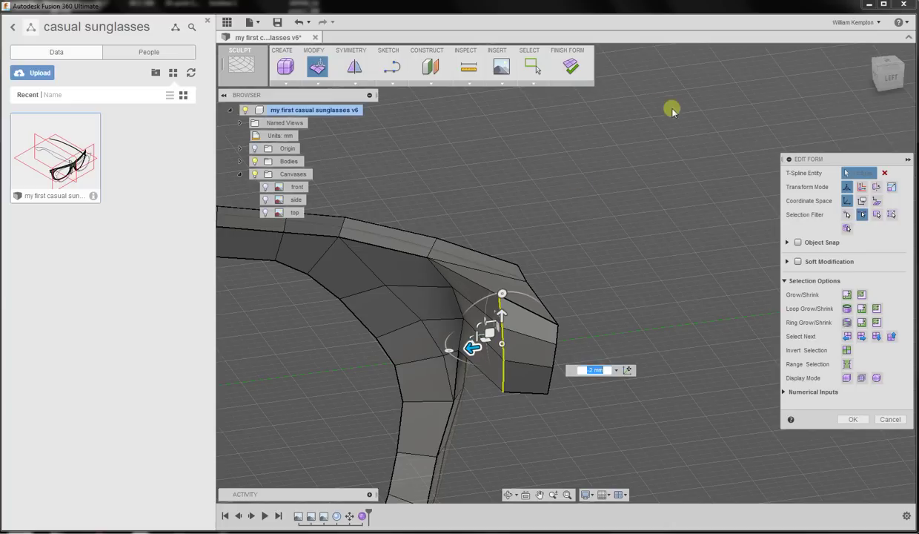
# In the top view, flatten the hinge block's inner rear edges front to back with scale 0 and move them -3 mm backward
pyautogui.click(887, 62)
pyautogui.moveTo(431, 403); pyautogui.dragTo(491, 174, button='middle')
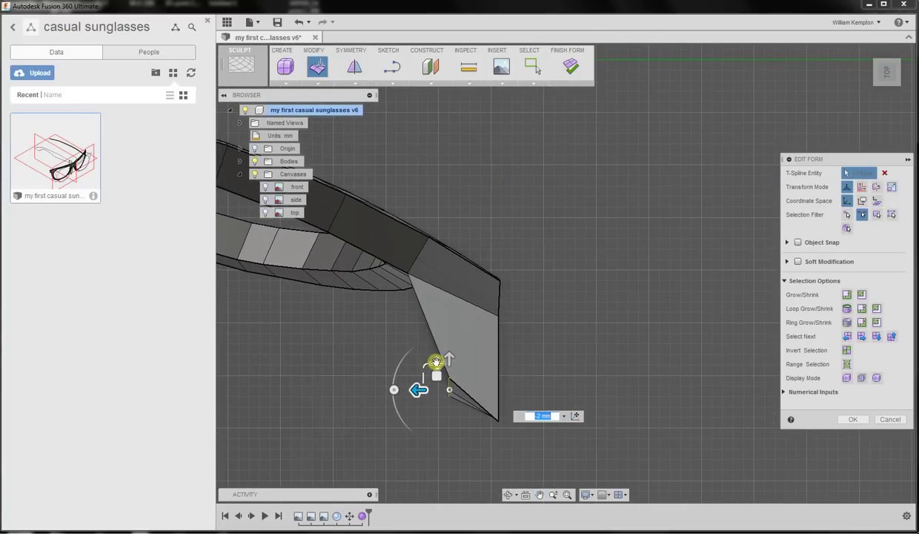
pyautogui.moveTo(437, 363); pyautogui.dragTo(433, 408)
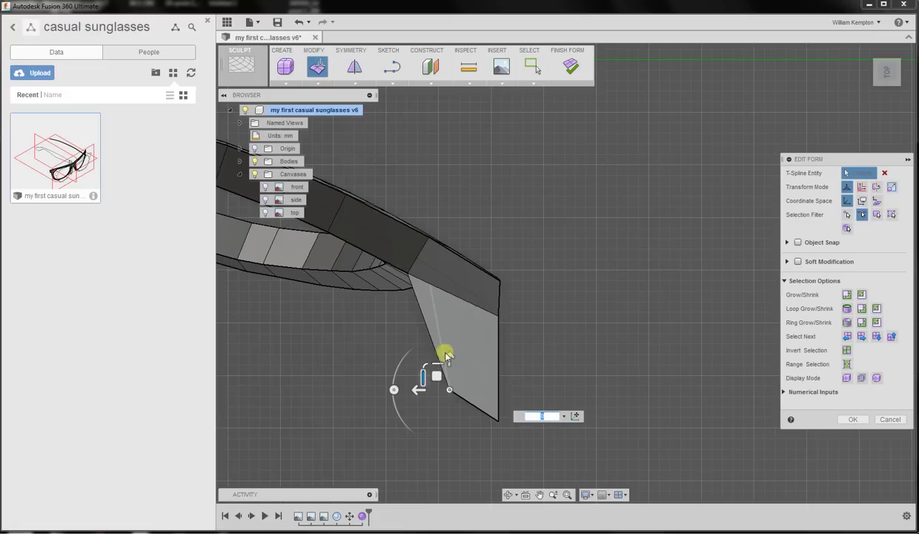
pyautogui.moveTo(444, 356); pyautogui.dragTo(446, 387)
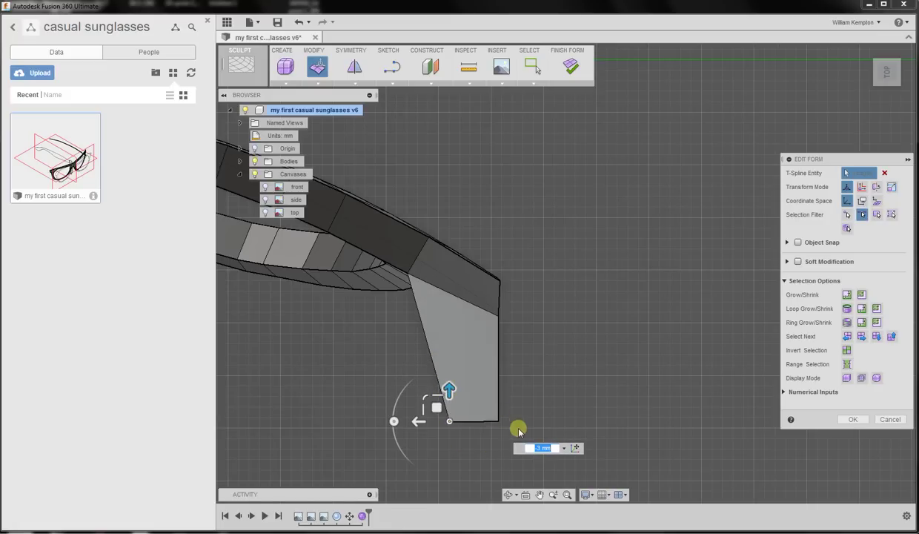
# Limit the selection to vertices and window-select all vertices at the hinge block's rear end in the top view
pyautogui.click(415, 404)
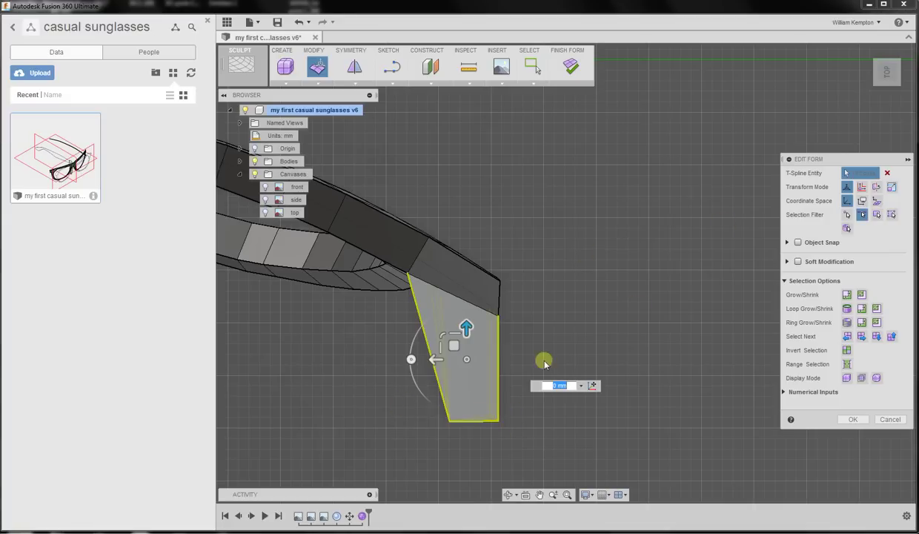
pyautogui.click(472, 429)
pyautogui.click(468, 421)
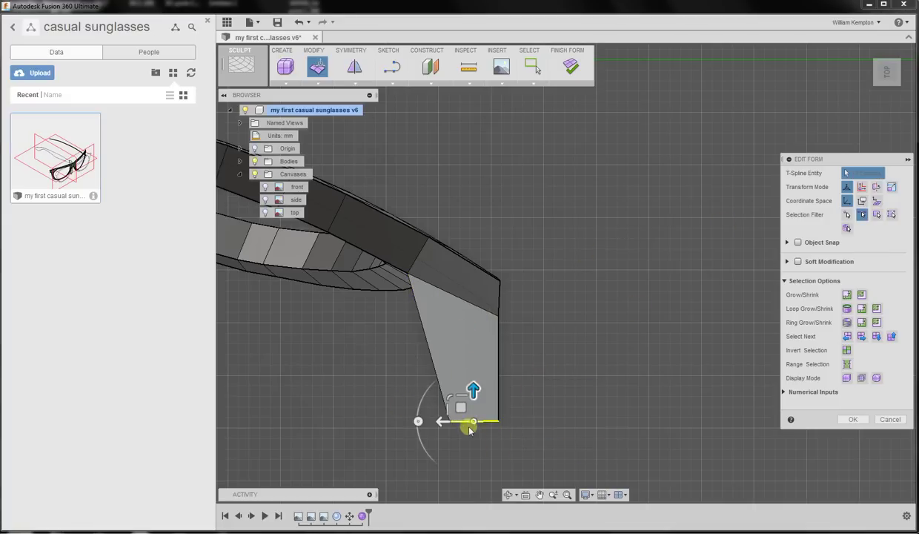
pyautogui.keyDown('shift'); pyautogui.moveTo(472, 442); pyautogui.dragTo(470, 435, button='middle'); pyautogui.keyUp('shift')
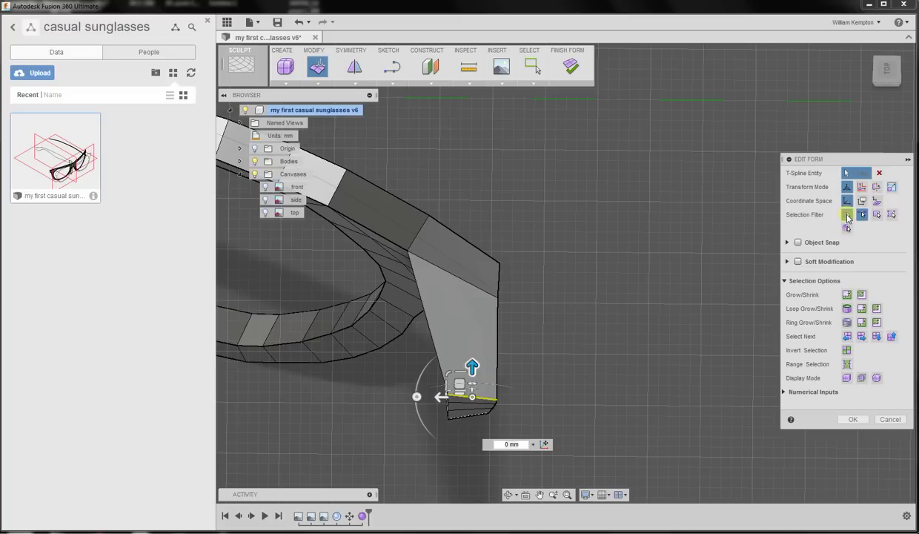
pyautogui.click(847, 215)
pyautogui.click(886, 73)
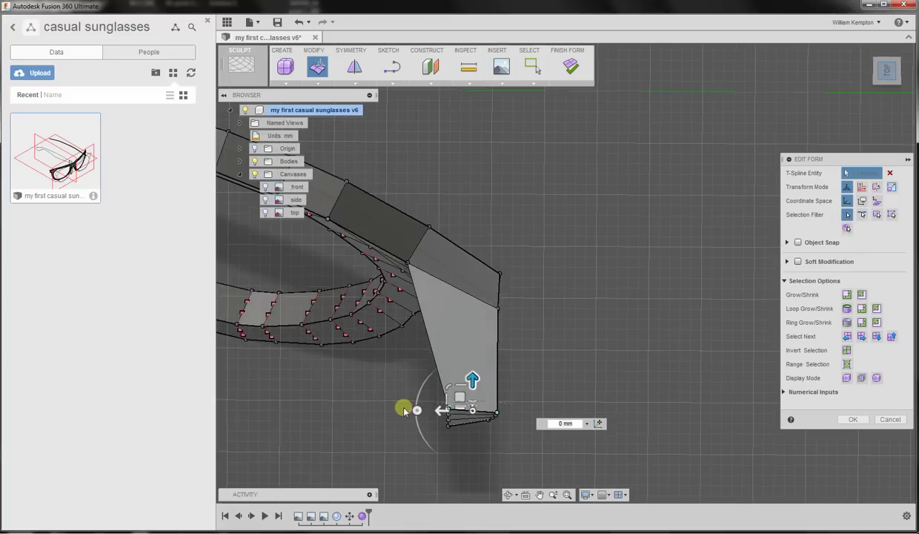
pyautogui.keyDown('shift'); pyautogui.moveTo(404, 410); pyautogui.dragTo(393, 407, button='middle'); pyautogui.keyUp('shift')
pyautogui.moveTo(376, 405); pyautogui.dragTo(543, 458)
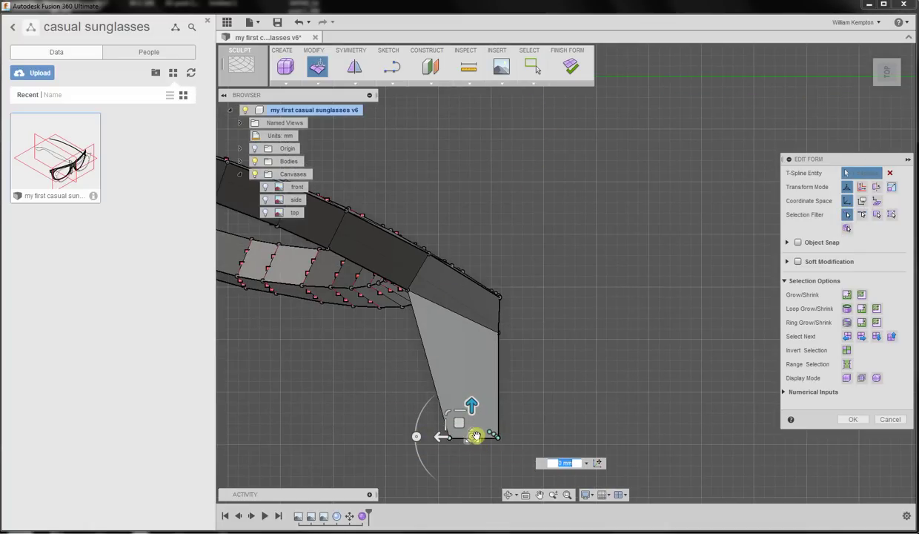
pyautogui.keyDown('shift'); pyautogui.moveTo(475, 436); pyautogui.dragTo(497, 415, button='middle'); pyautogui.keyUp('shift')
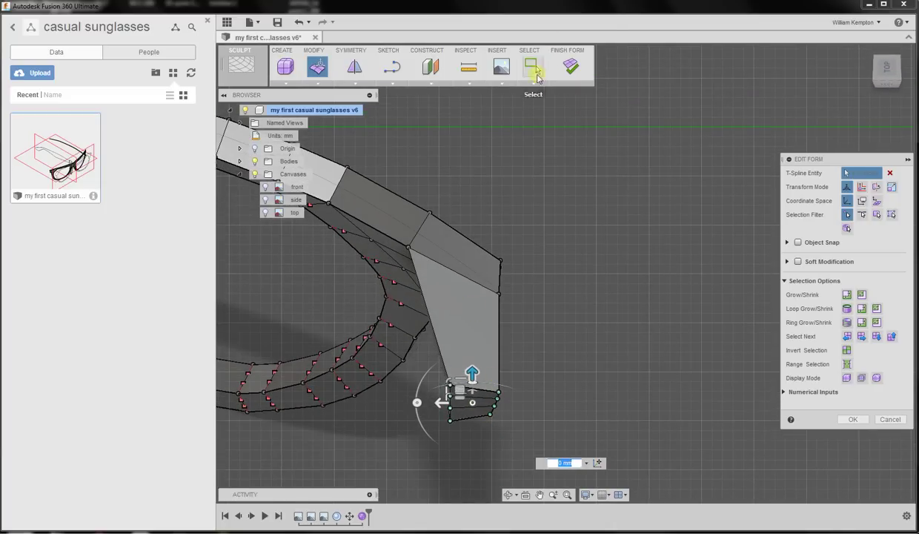
pyautogui.click(531, 87)
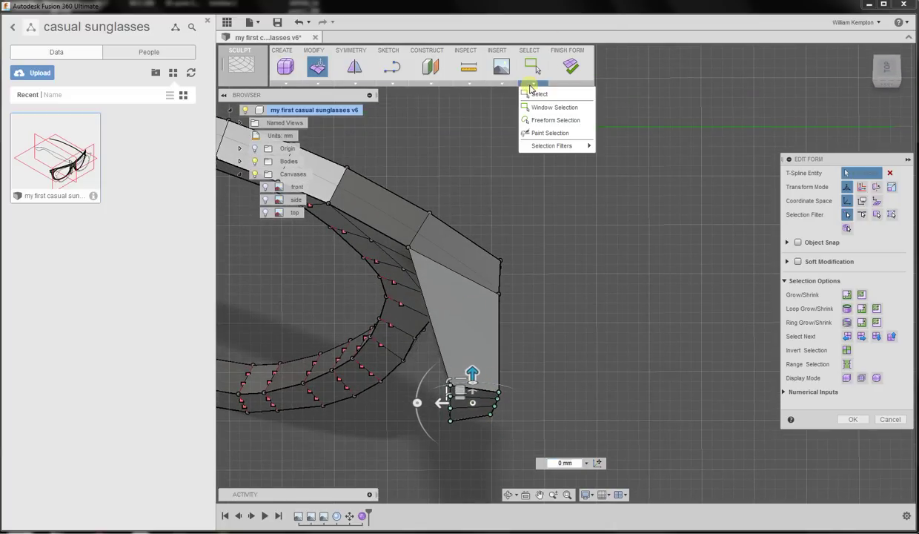
pyautogui.moveTo(565, 150)
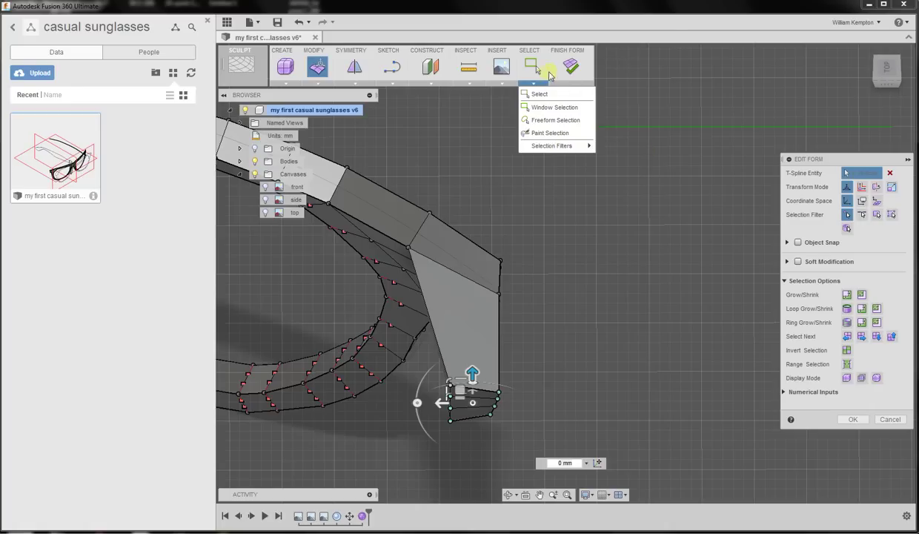
pyautogui.click(886, 66)
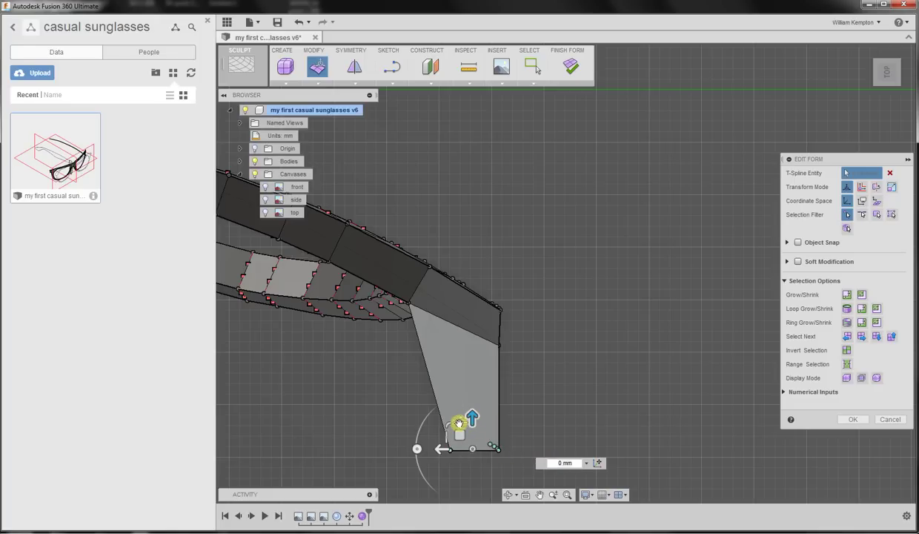
# Flatten the hinge block's rear end vertices front to back and move them 5 mm forward to shorten the block
pyautogui.moveTo(458, 423); pyautogui.dragTo(459, 435)
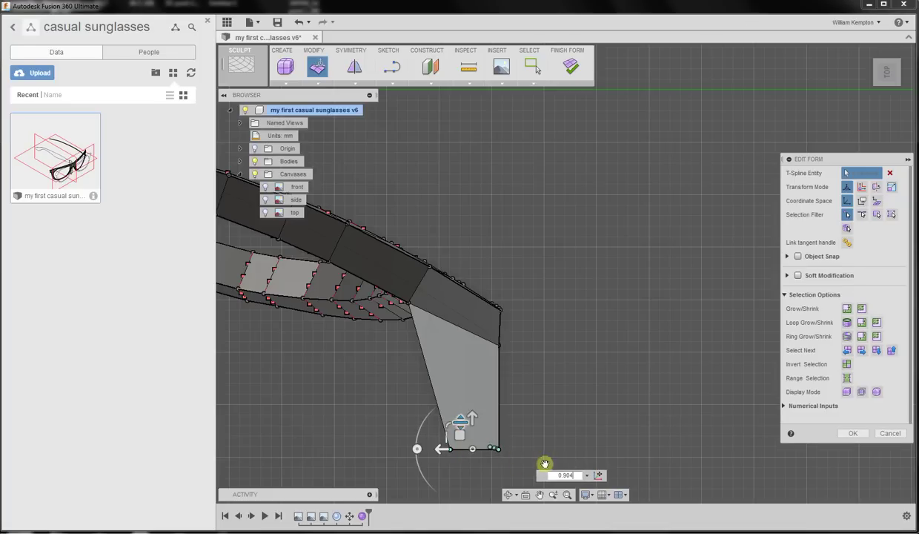
pyautogui.moveTo(578, 475); pyautogui.dragTo(540, 456)
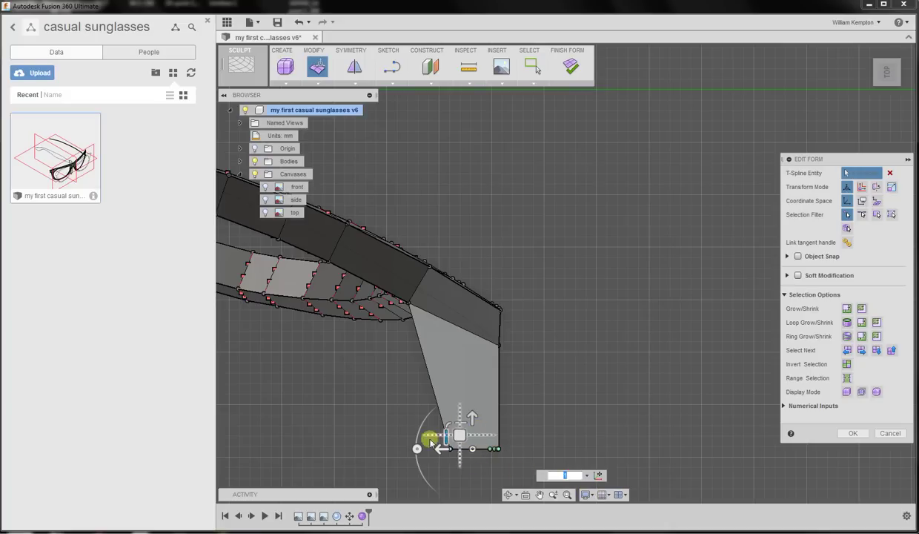
pyautogui.moveTo(473, 414); pyautogui.dragTo(472, 362)
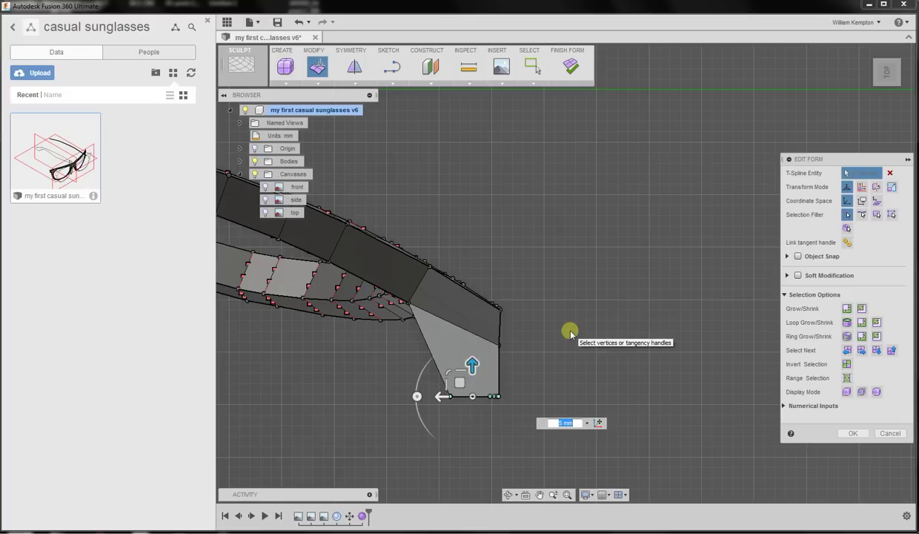
pyautogui.click(904, 75)
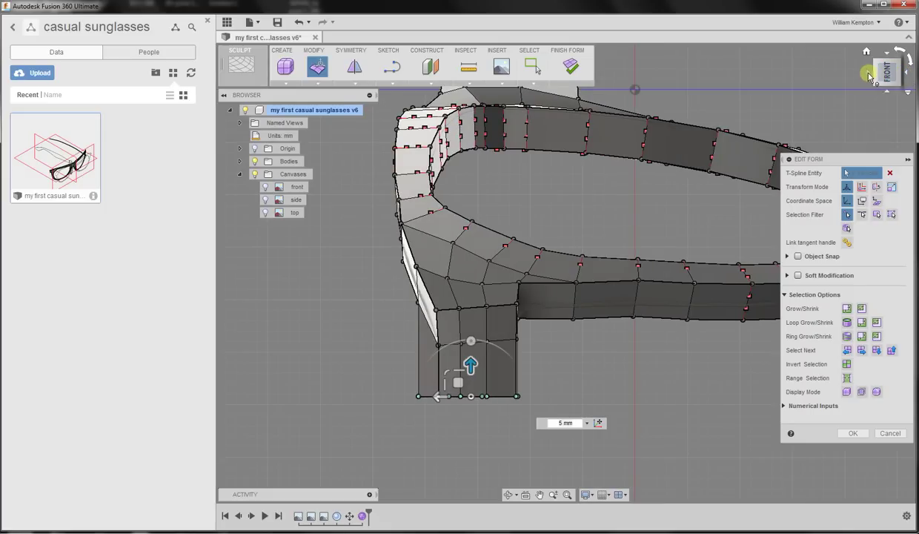
pyautogui.click(860, 77)
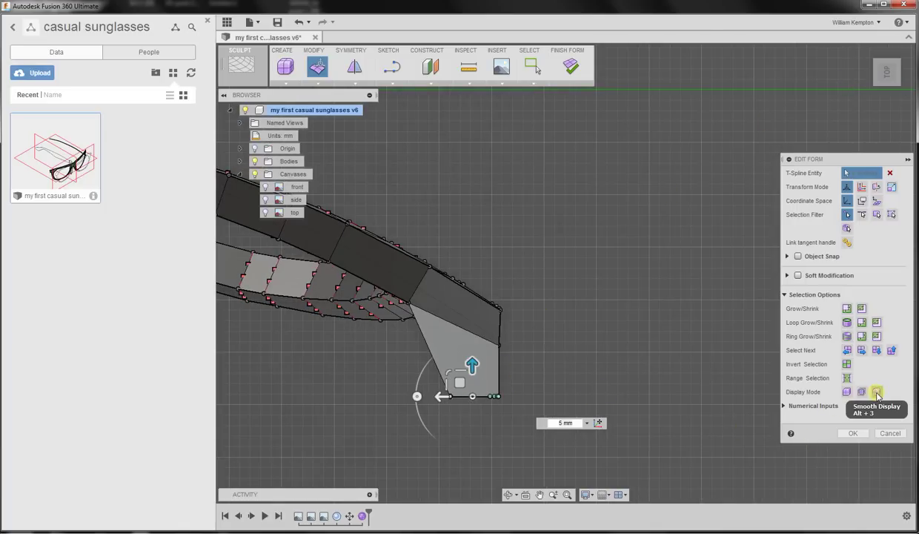
# Switch the T-spline display mode to smooth display and clear the vertex selection
pyautogui.click(877, 393)
pyautogui.click(513, 304)
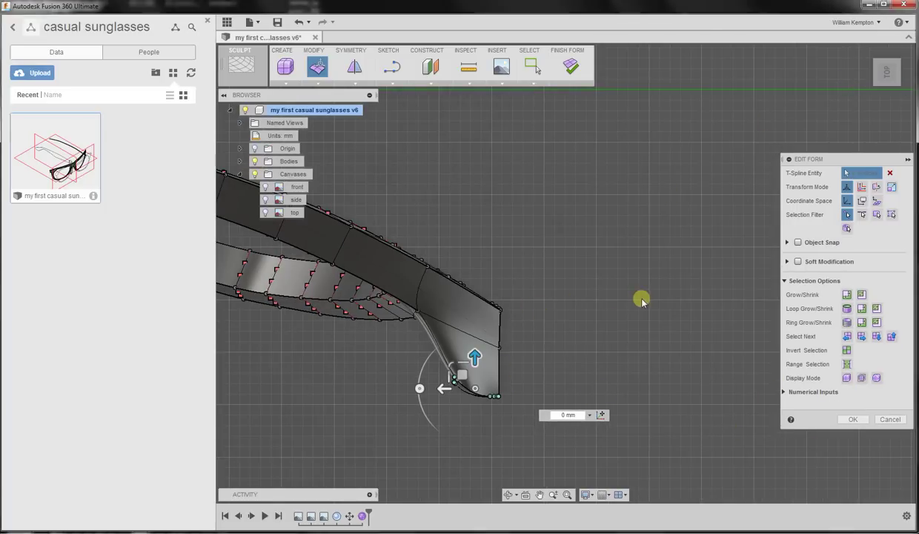
pyautogui.keyDown('shift'); pyautogui.moveTo(625, 306); pyautogui.dragTo(541, 248, button='middle'); pyautogui.keyUp('shift')
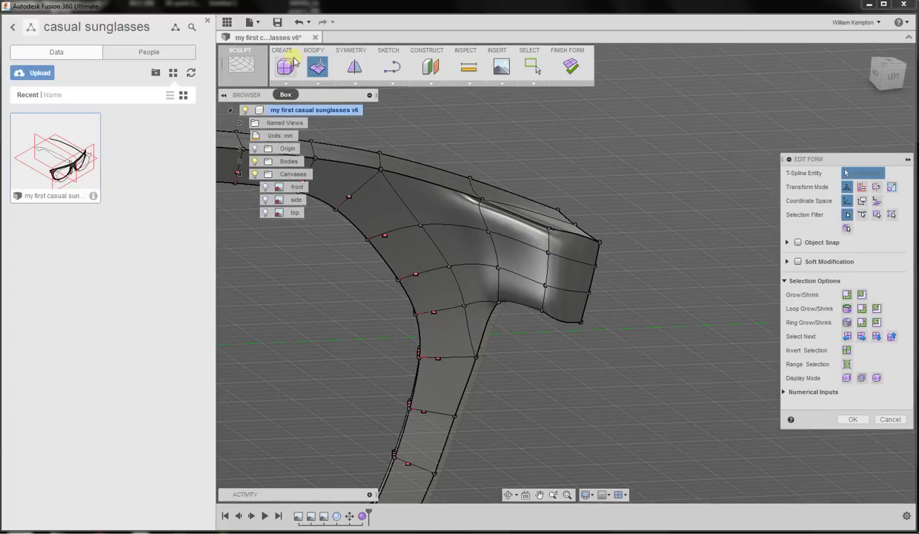
pyautogui.keyDown('shift'); pyautogui.moveTo(372, 90); pyautogui.dragTo(337, 123, button='middle'); pyautogui.keyUp('shift')
pyautogui.click(321, 83)
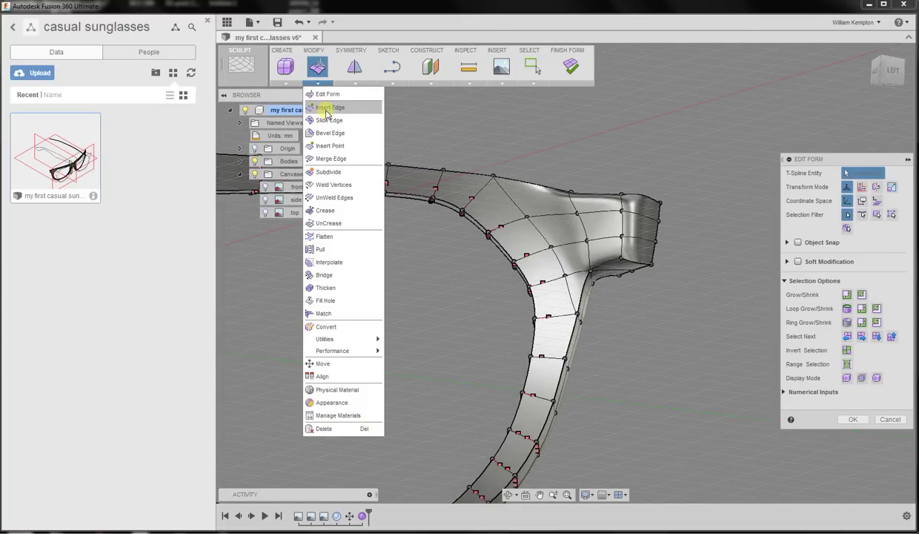
pyautogui.click(340, 224)
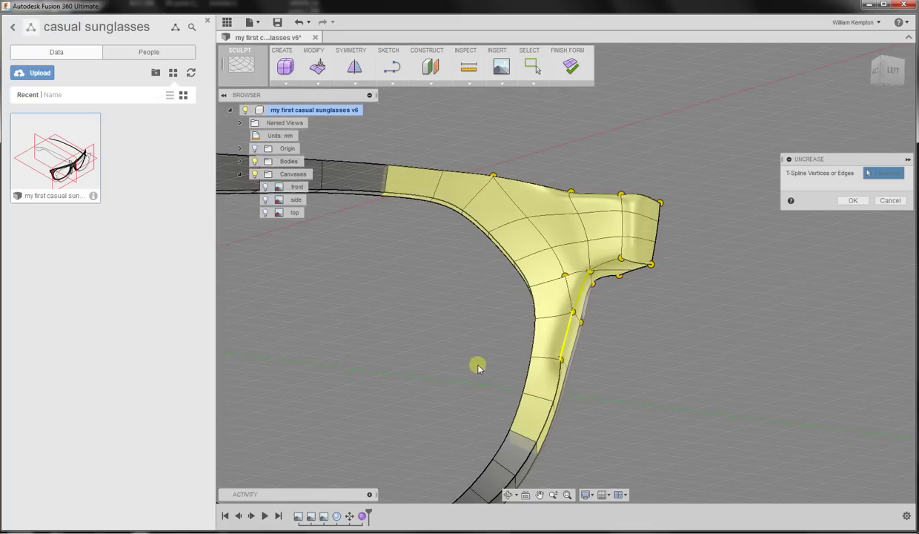
pyautogui.click(890, 201)
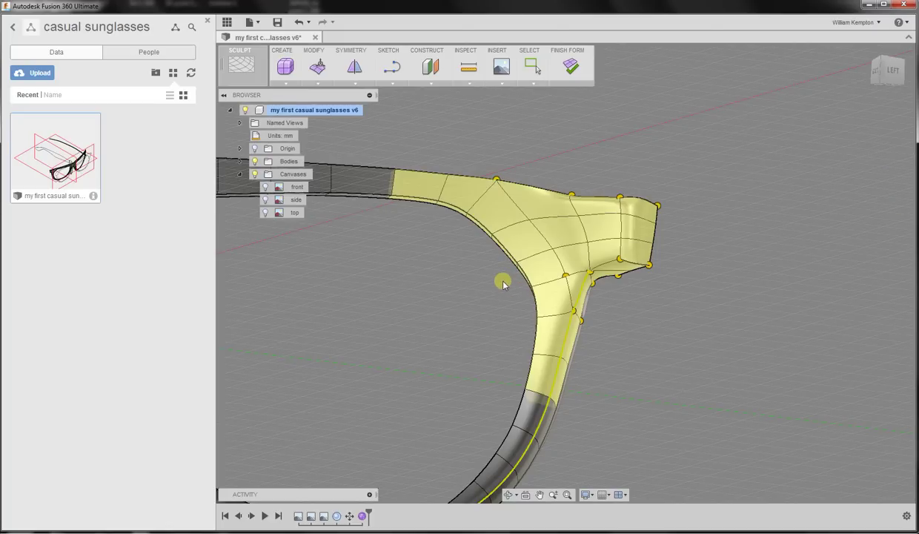
pyautogui.click(449, 146)
# Uncrease the rear outer edge loop running along the lower rims and under the nose bridge between the hinge blocks
pyautogui.scroll(-1, 607, 271)
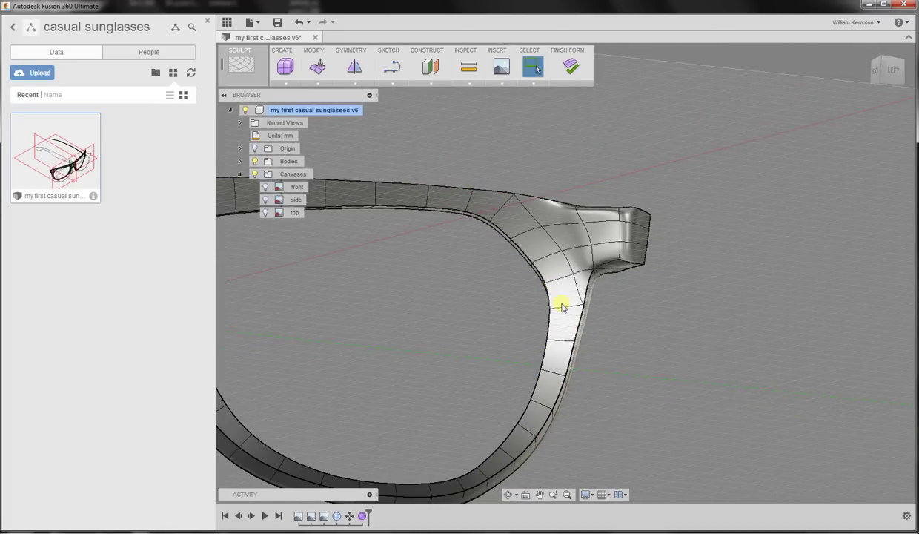
pyautogui.scroll(-1, 619, 267)
pyautogui.doubleClick(591, 289)
pyautogui.scroll(-3, 437, 258)
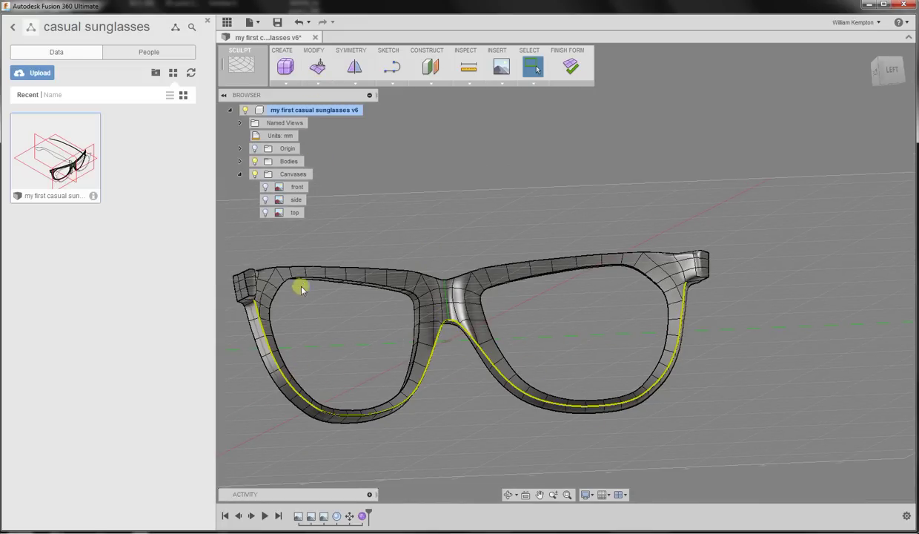
pyautogui.click(320, 84)
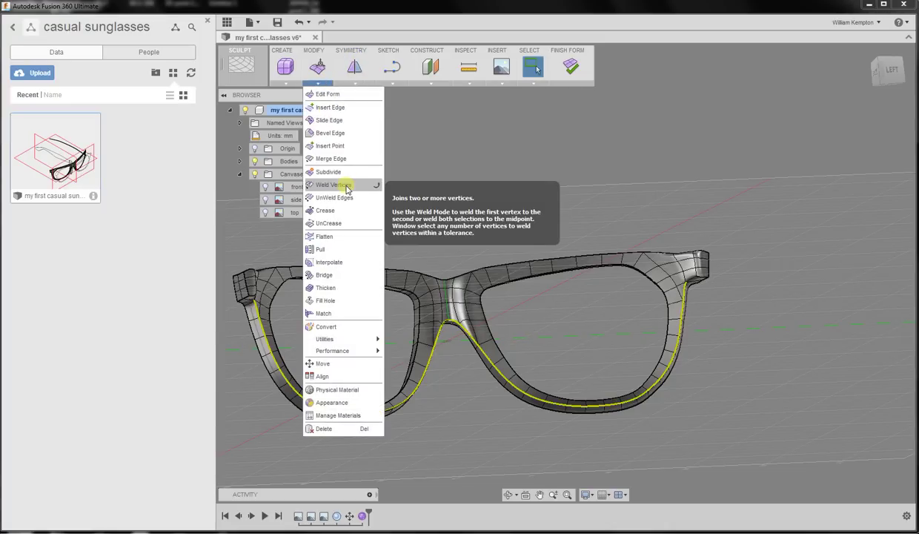
pyautogui.click(347, 223)
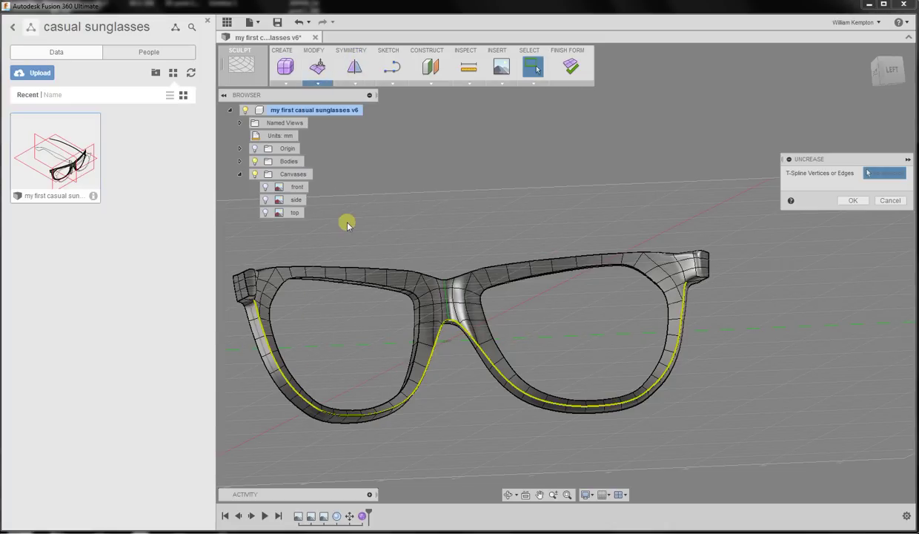
pyautogui.click(854, 204)
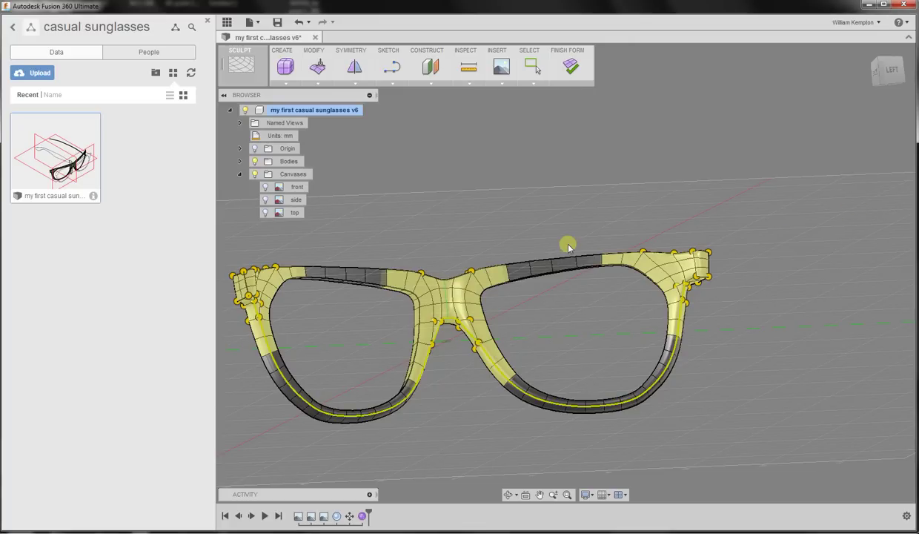
pyautogui.press('Escape')
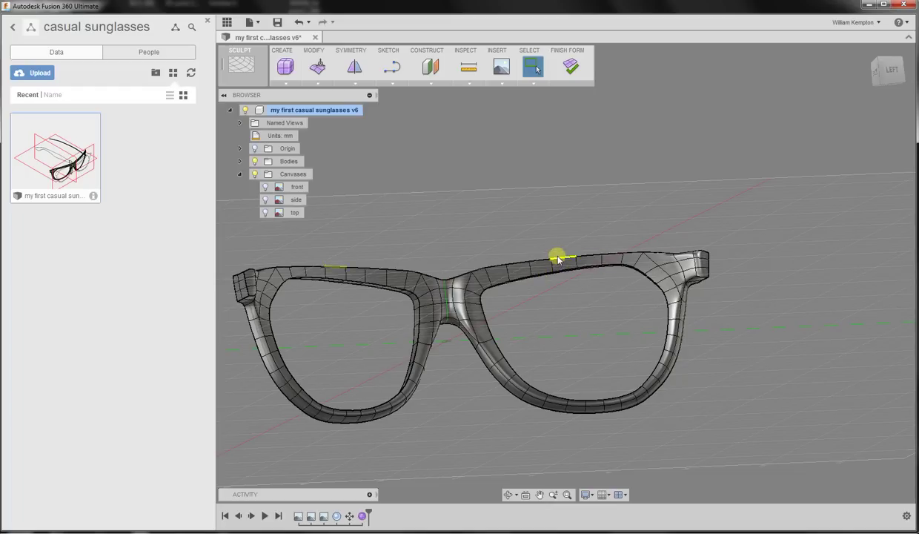
# Uncrease the rear outer edge loop running along the top of the frame across both lenses and the bridge
pyautogui.doubleClick(557, 258)
pyautogui.click(317, 68)
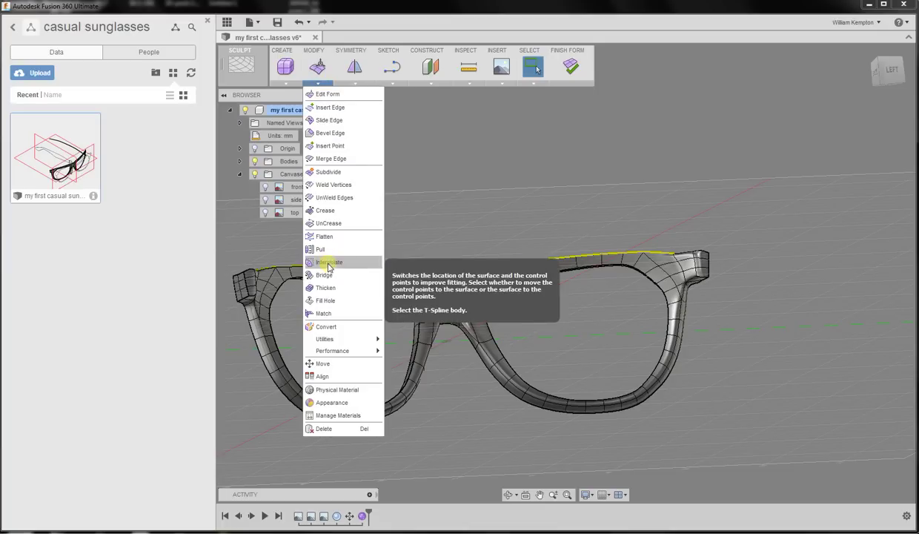
pyautogui.click(326, 223)
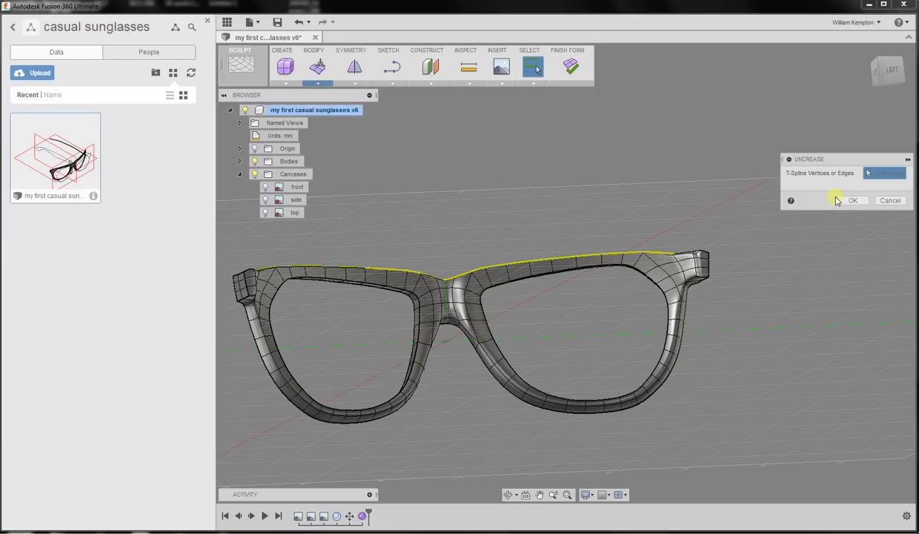
pyautogui.click(846, 201)
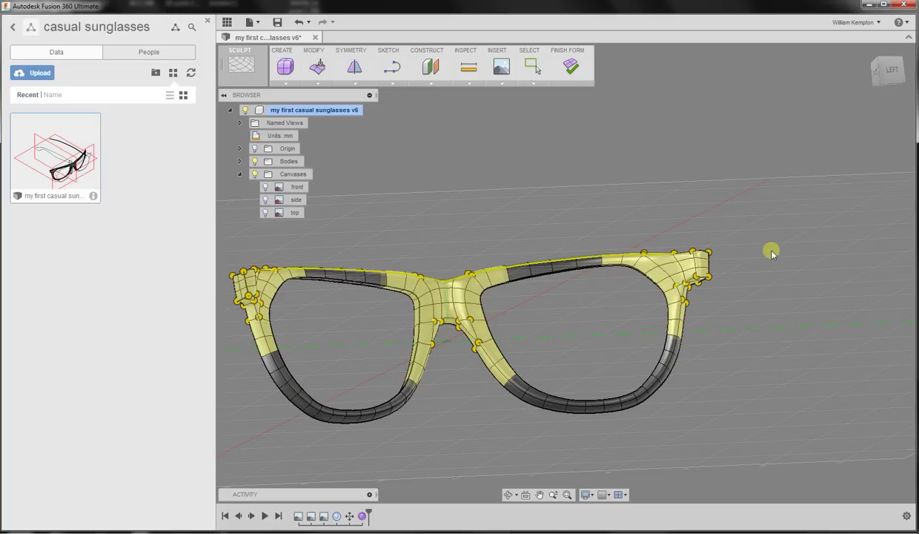
pyautogui.click(501, 292)
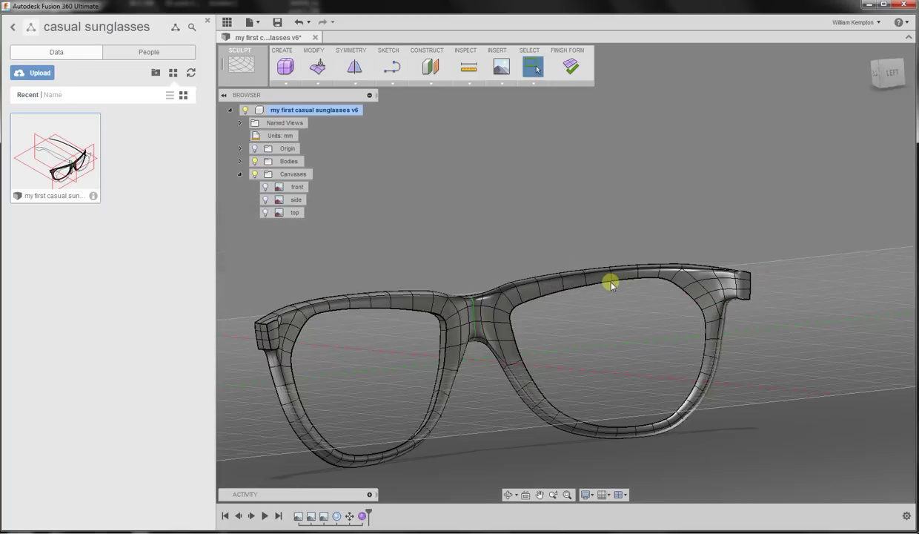
# Uncrease the vertical edge at the outer front corner where the frame front turns into the hinge block
pyautogui.keyDown('shift'); pyautogui.moveTo(610, 283); pyautogui.dragTo(442, 444, button='middle'); pyautogui.keyUp('shift')
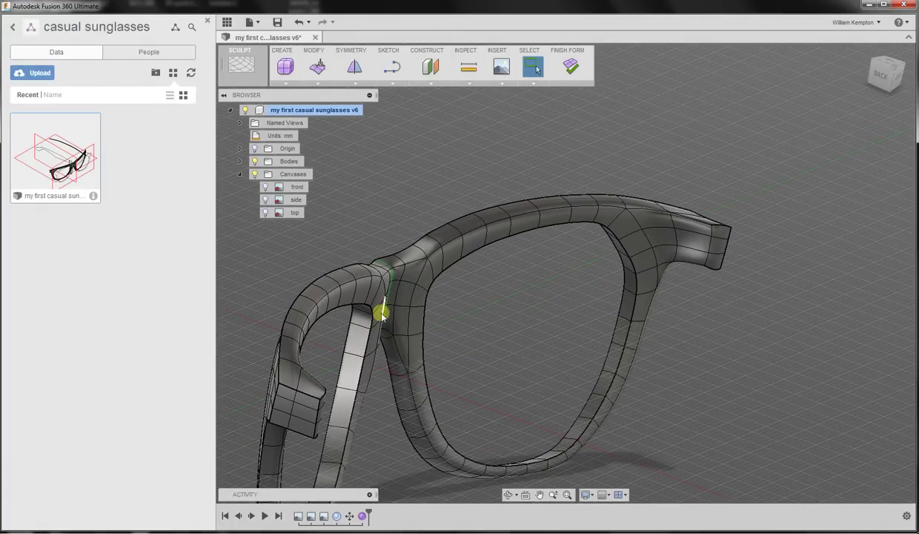
pyautogui.keyDown('shift'); pyautogui.moveTo(652, 395); pyautogui.dragTo(422, 398, button='middle'); pyautogui.keyUp('shift')
pyautogui.scroll(-2, 426, 399)
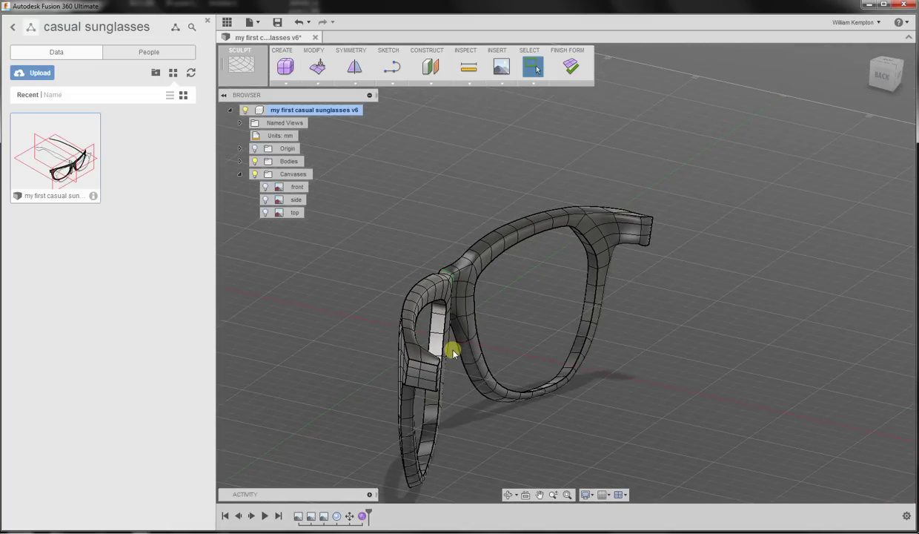
pyautogui.keyDown('shift'); pyautogui.moveTo(452, 352); pyautogui.dragTo(532, 326, button='middle'); pyautogui.keyUp('shift')
pyautogui.scroll(4, 533, 327)
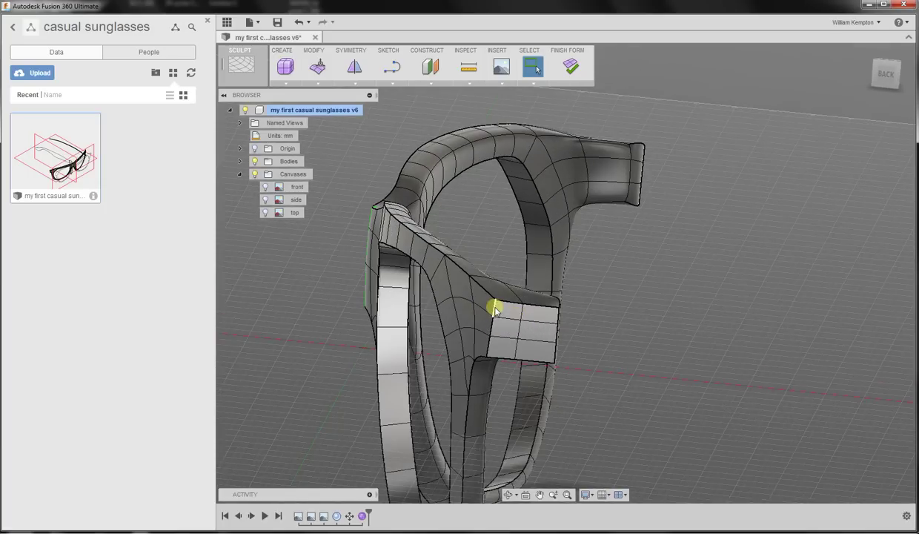
pyautogui.doubleClick(494, 310)
pyautogui.click(316, 73)
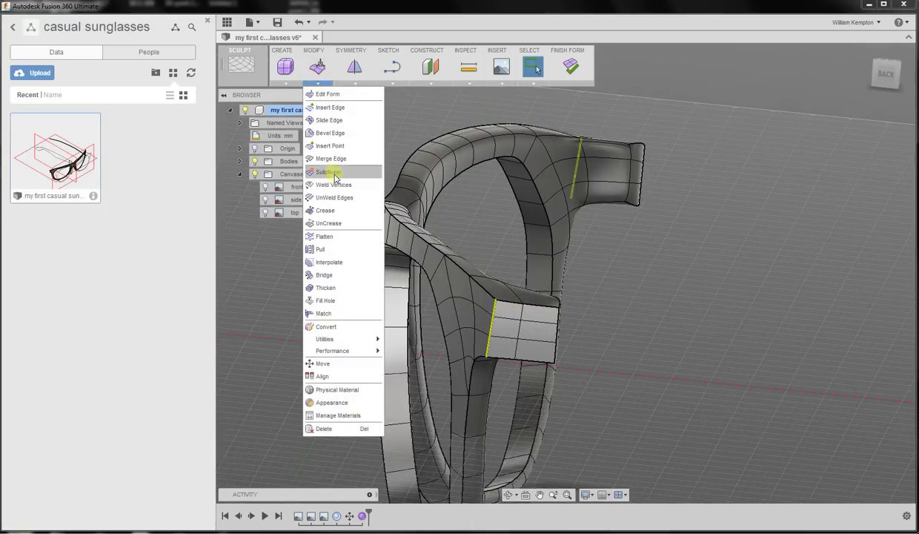
pyautogui.click(326, 224)
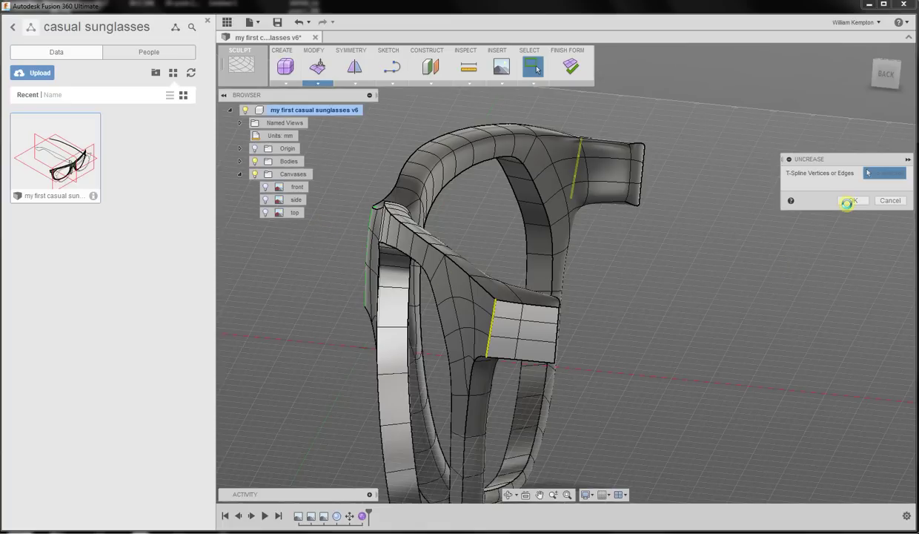
pyautogui.click(851, 201)
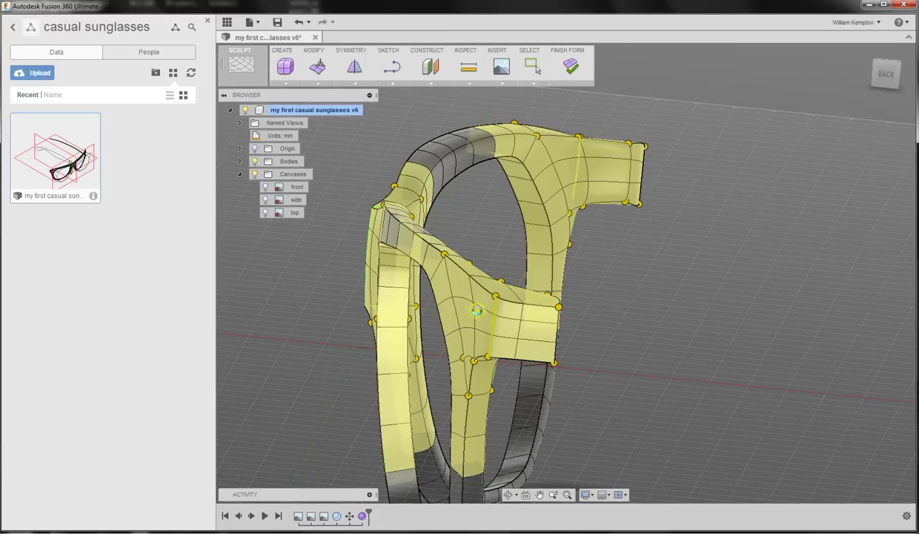
# Clear the edge selection, check the softened frame from behind and above, and save the design
pyautogui.press('Escape')
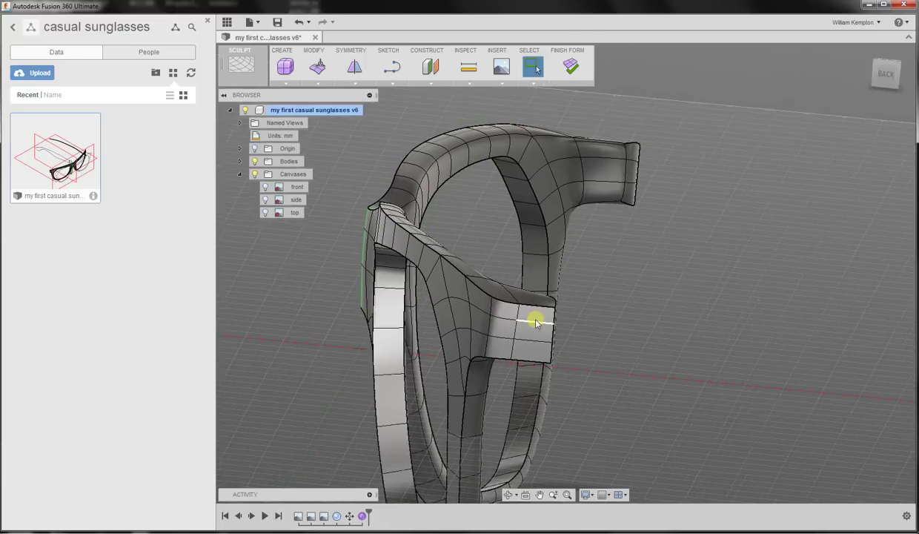
pyautogui.keyDown('shift'); pyautogui.moveTo(535, 321); pyautogui.dragTo(478, 318, button='middle'); pyautogui.keyUp('shift')
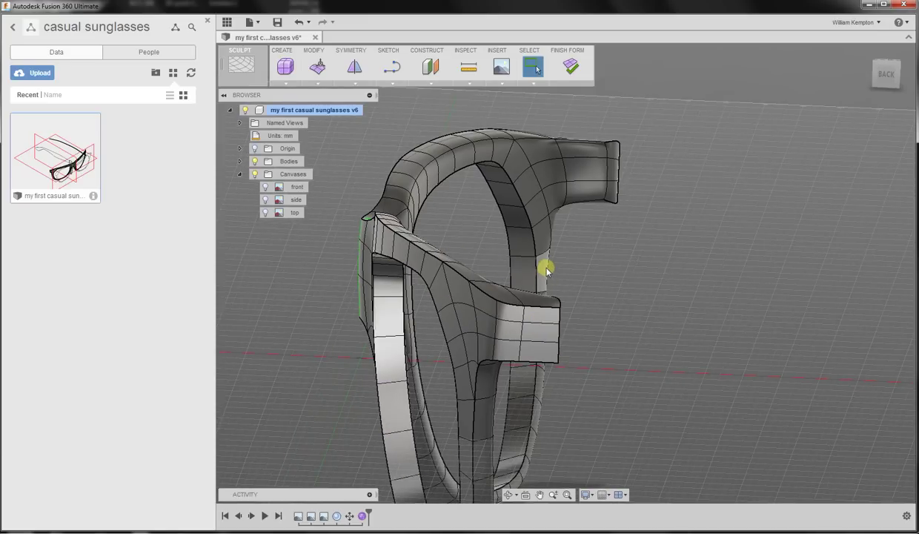
pyautogui.keyDown('shift'); pyautogui.moveTo(546, 268); pyautogui.dragTo(583, 211, button='middle'); pyautogui.keyUp('shift')
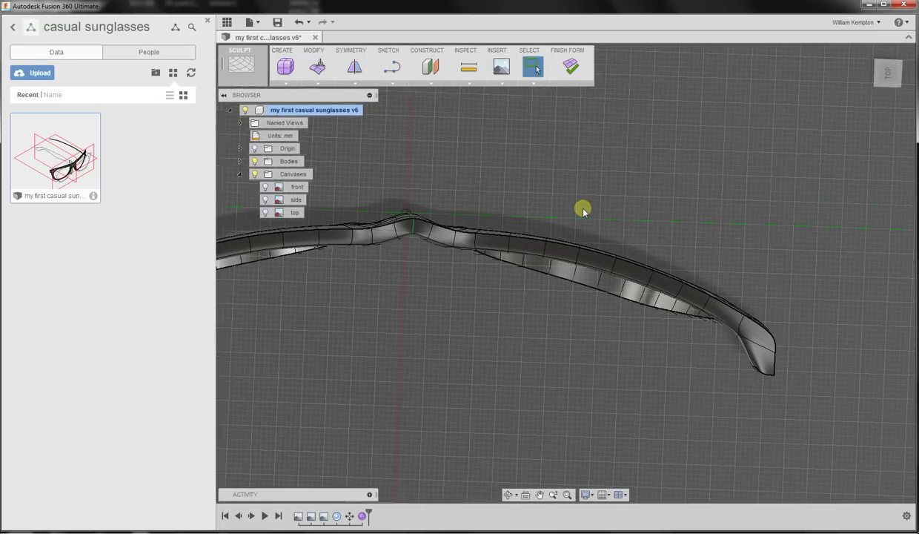
pyautogui.click(886, 74)
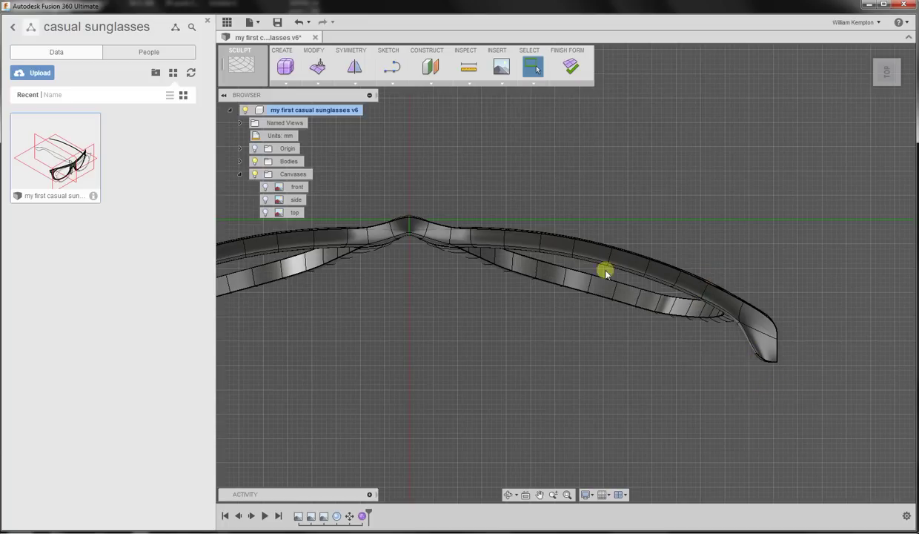
pyautogui.moveTo(877, 95)
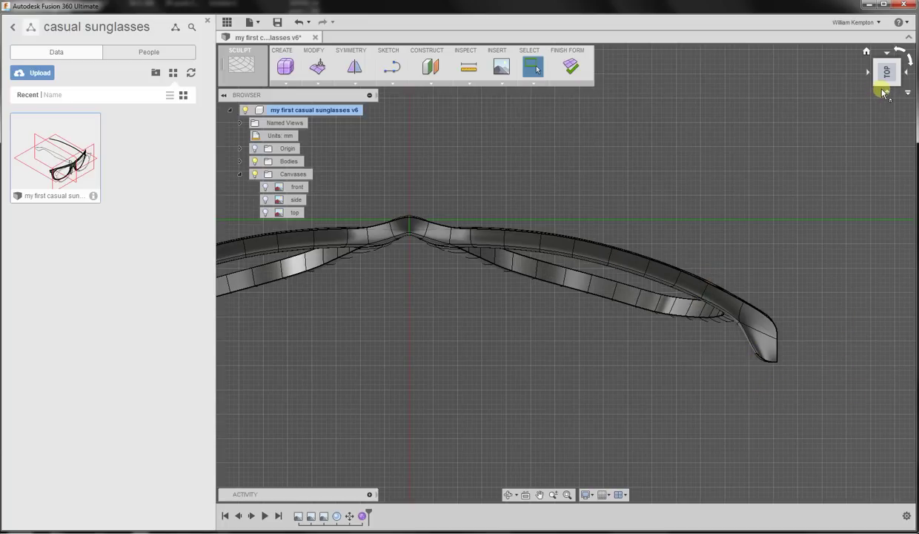
pyautogui.keyDown('shift'); pyautogui.moveTo(742, 312); pyautogui.dragTo(584, 323, button='middle'); pyautogui.keyUp('shift')
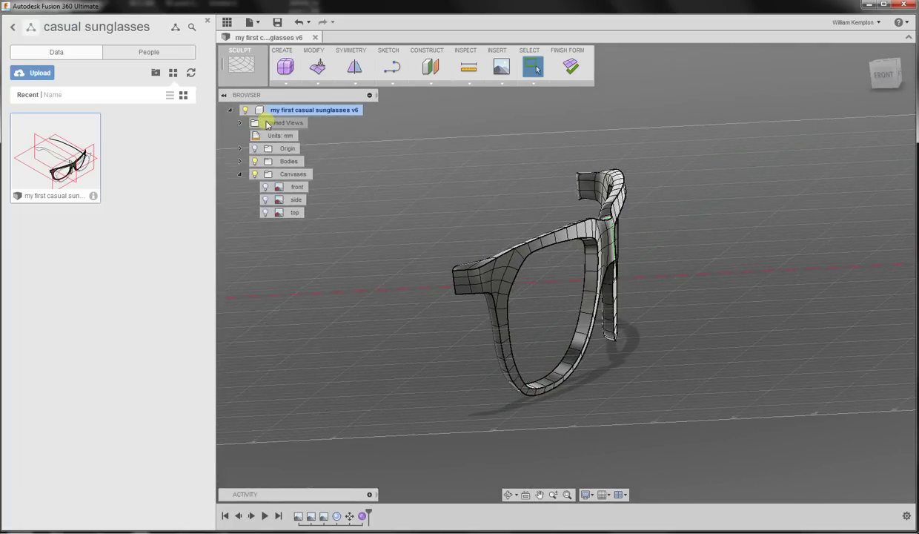
pyautogui.click(251, 22)
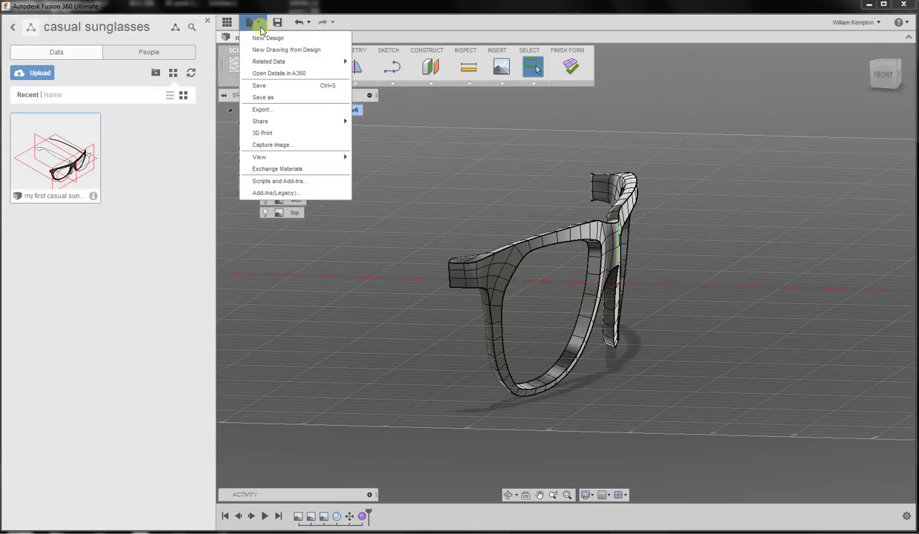
pyautogui.click(267, 86)
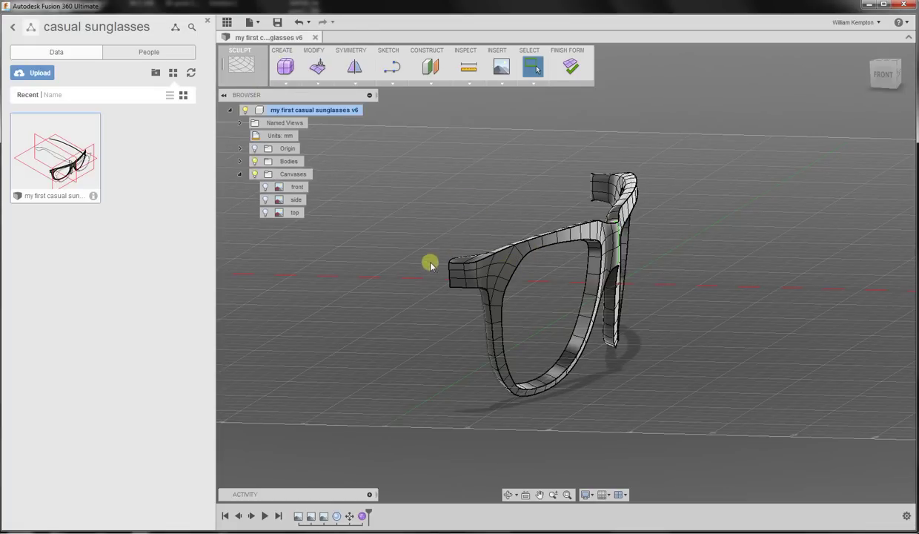
# Show only the side reference canvas behind the frame in the front view
pyautogui.keyDown('shift'); pyautogui.moveTo(445, 320); pyautogui.dragTo(481, 321, button='middle'); pyautogui.keyUp('shift')
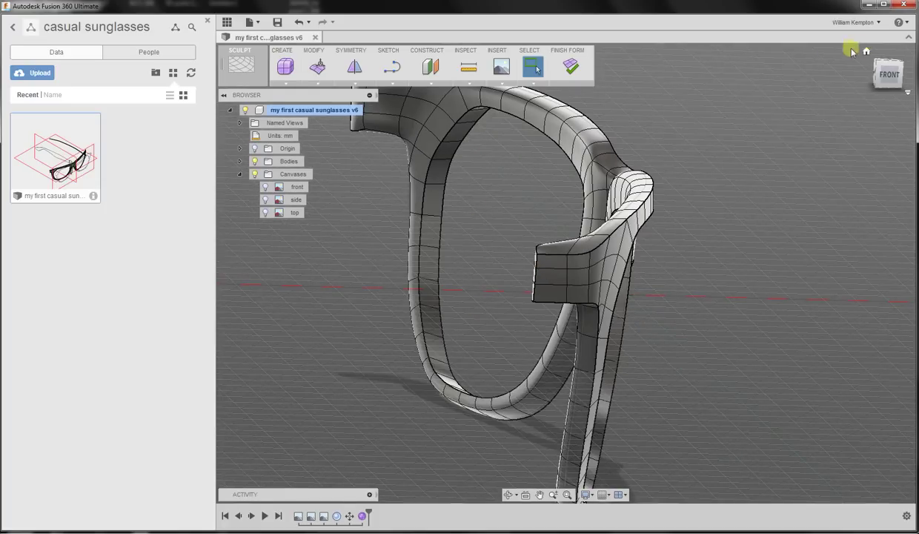
pyautogui.click(890, 75)
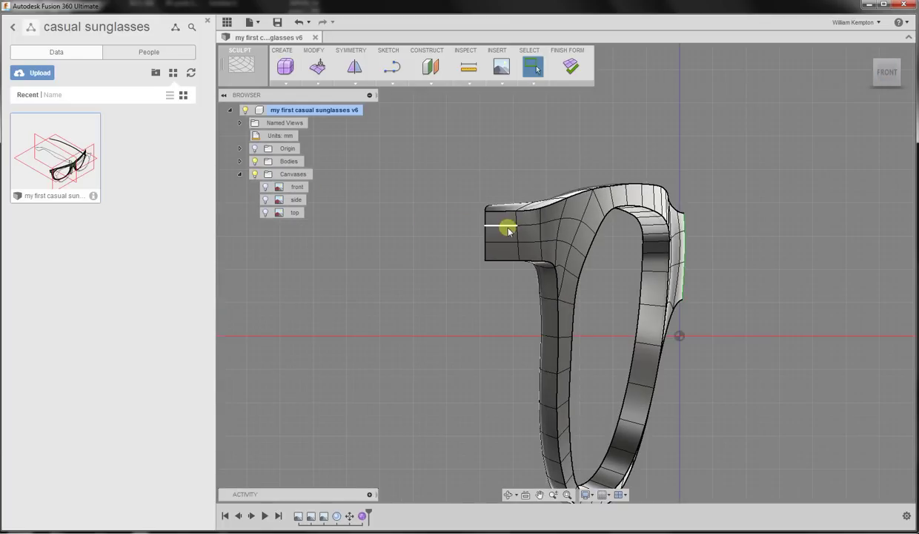
pyautogui.click(265, 188)
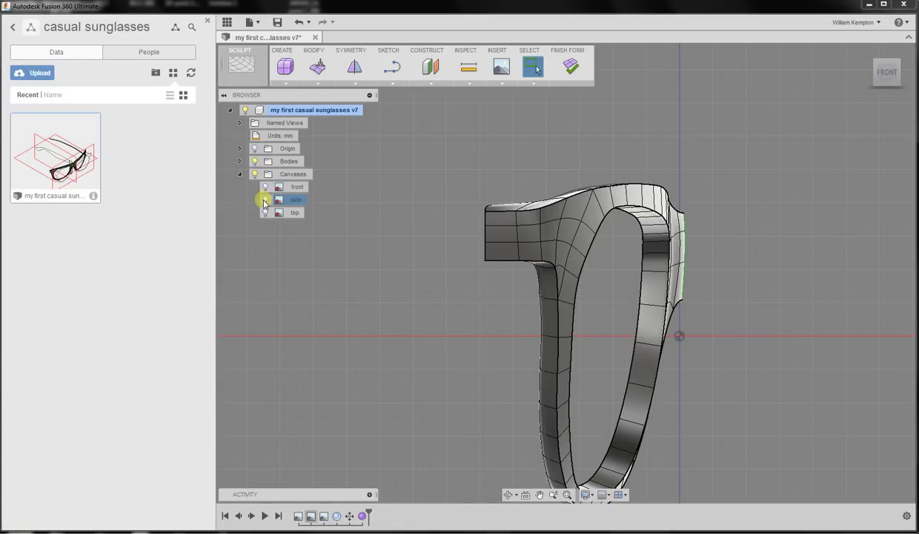
pyautogui.click(265, 213)
pyautogui.click(266, 200)
pyautogui.scroll(-5, 425, 242)
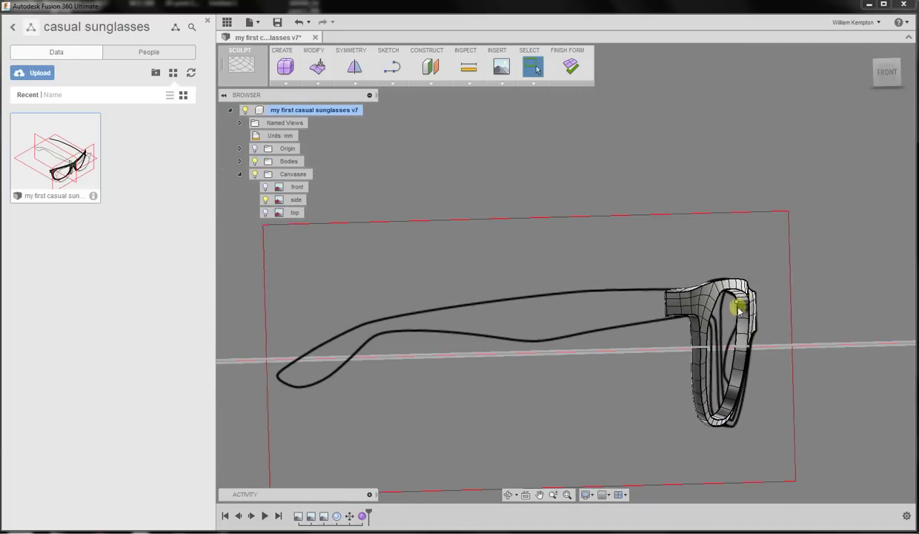
# Extrude the rear end faces of the hinge block 15 mm backward with Edit Form to start the temple arm
pyautogui.keyDown('shift'); pyautogui.moveTo(738, 307); pyautogui.dragTo(708, 307, button='middle'); pyautogui.keyUp('shift')
pyautogui.scroll(5, 708, 310)
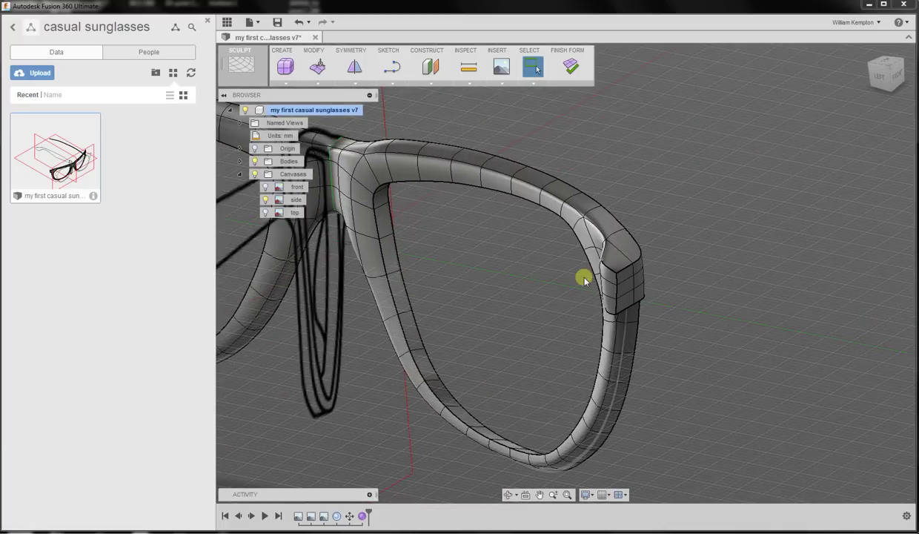
pyautogui.click(318, 69)
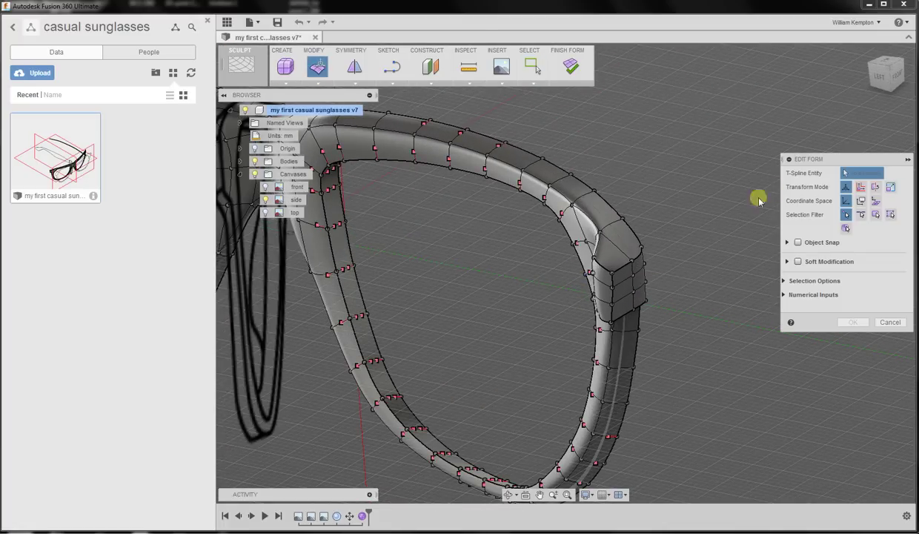
pyautogui.click(875, 214)
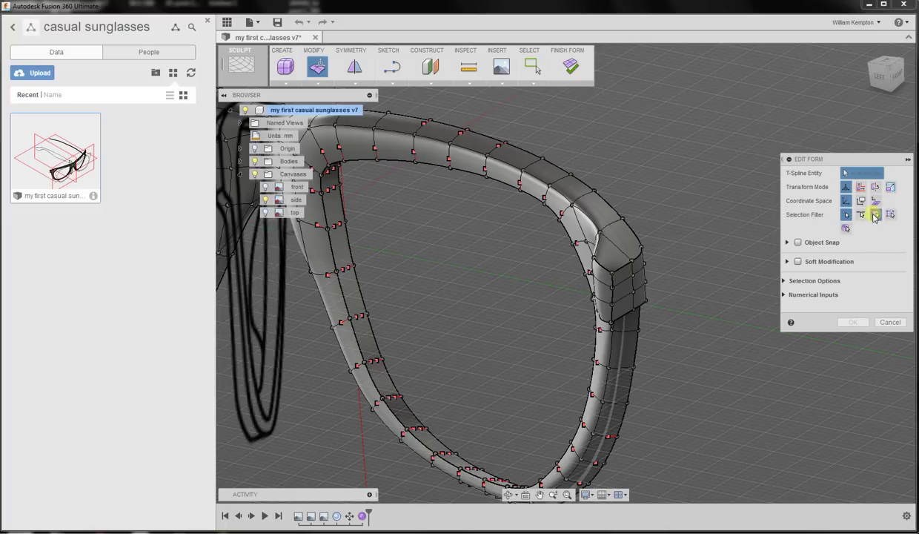
pyautogui.click(600, 293)
pyautogui.keyDown('shift'); pyautogui.click(599, 307); pyautogui.keyUp('shift')
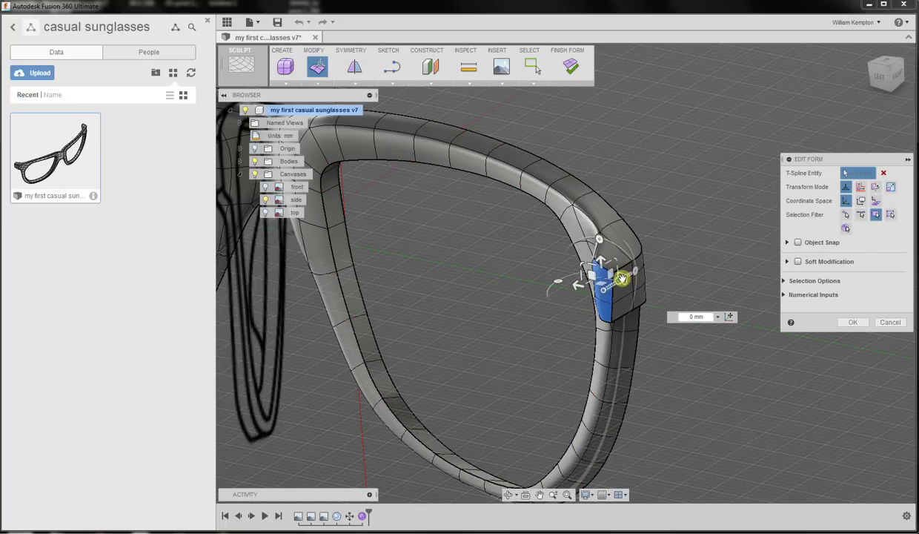
pyautogui.moveTo(623, 279); pyautogui.dragTo(602, 284)
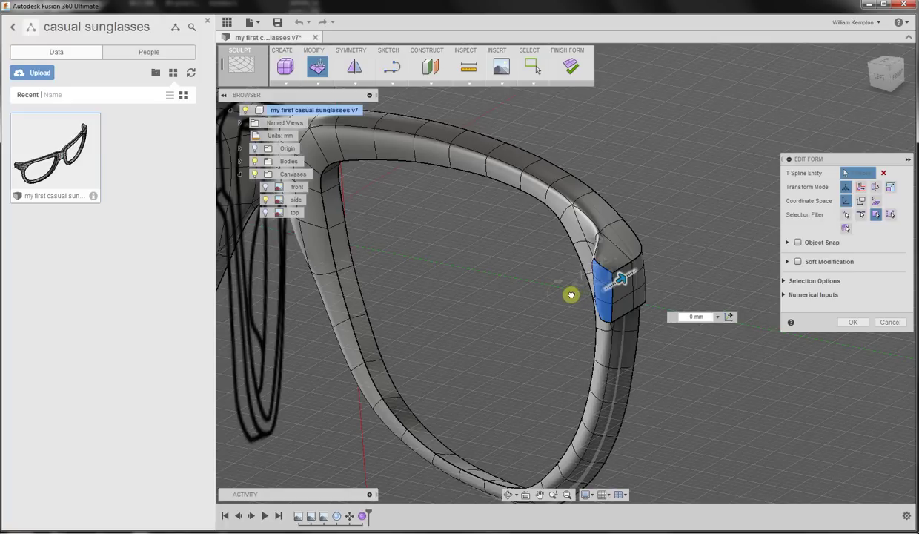
pyautogui.moveTo(556, 300); pyautogui.dragTo(554, 305)
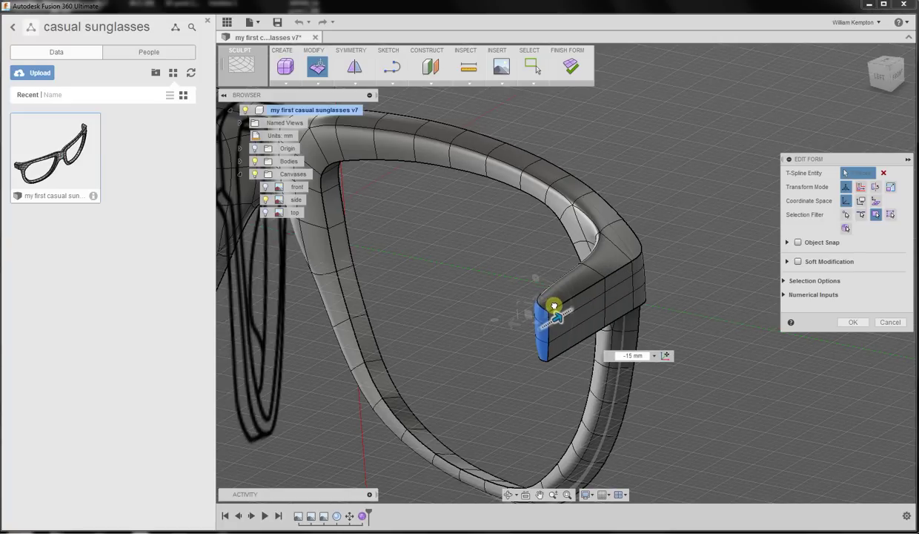
pyautogui.moveTo(553, 305); pyautogui.dragTo(554, 305)
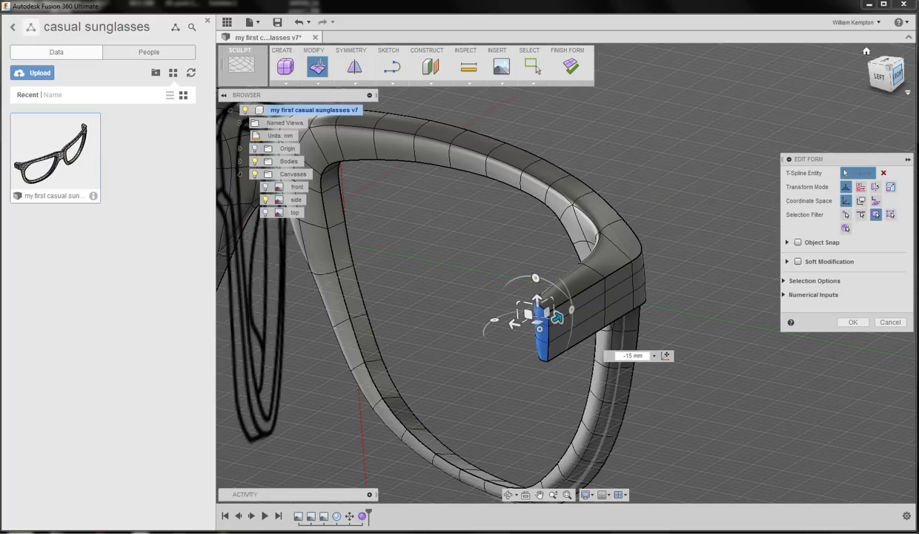
# Scale and shift the temple arm's end faces in the front view to fit the outline on the side canvas
pyautogui.click(896, 77)
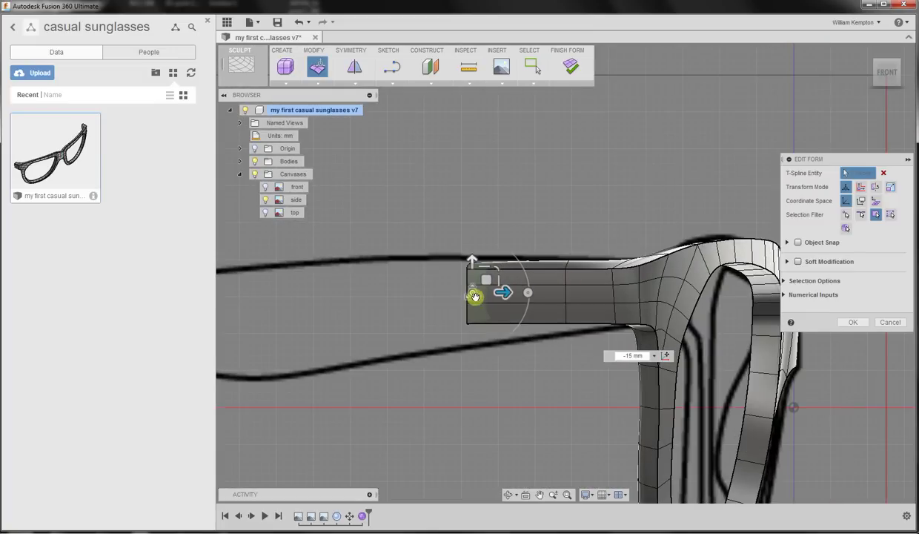
pyautogui.moveTo(483, 265); pyautogui.dragTo(498, 280)
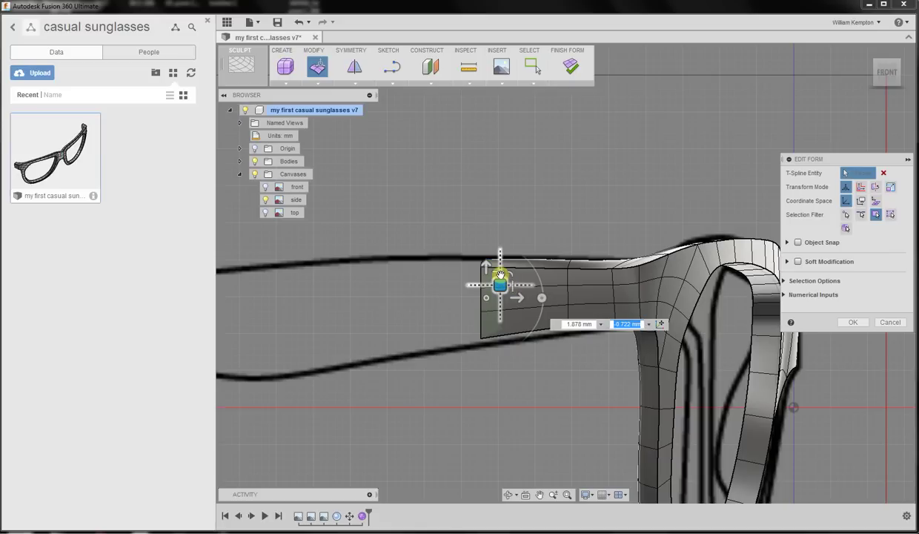
pyautogui.moveTo(498, 271); pyautogui.dragTo(518, 298)
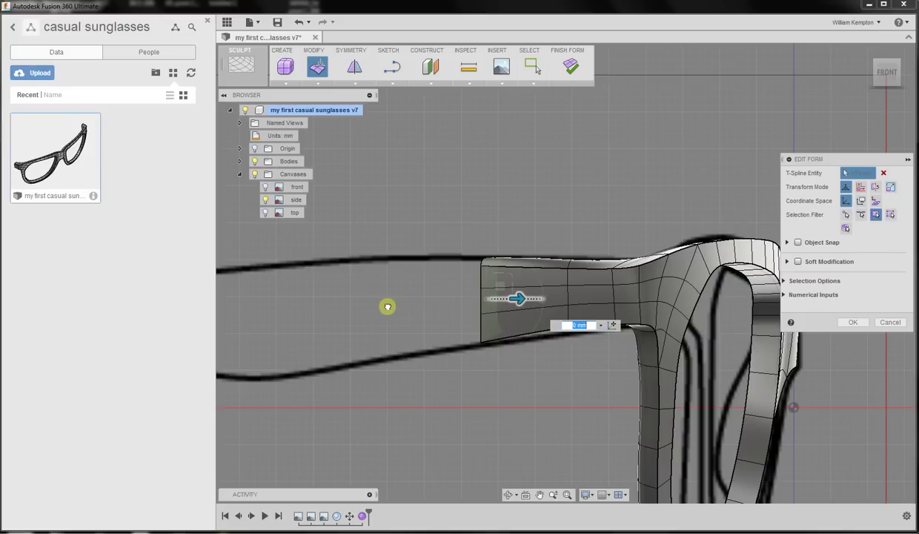
# Extrude two more temple segments backward to the arm's lowest bulge, fitting each end to the canvas outline
pyautogui.moveTo(372, 307); pyautogui.dragTo(373, 327)
pyautogui.moveTo(349, 287)
pyautogui.mouseDown()
pyautogui.moveTo(354, 294)
pyautogui.moveTo(355, 272)
pyautogui.moveTo(351, 300)
pyautogui.mouseUp()
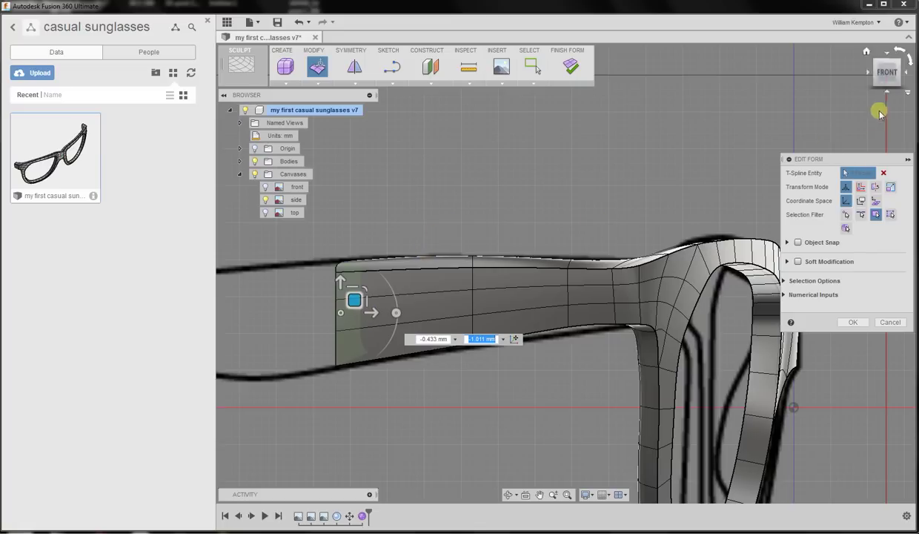
pyautogui.moveTo(400, 317); pyautogui.dragTo(580, 315, button='middle')
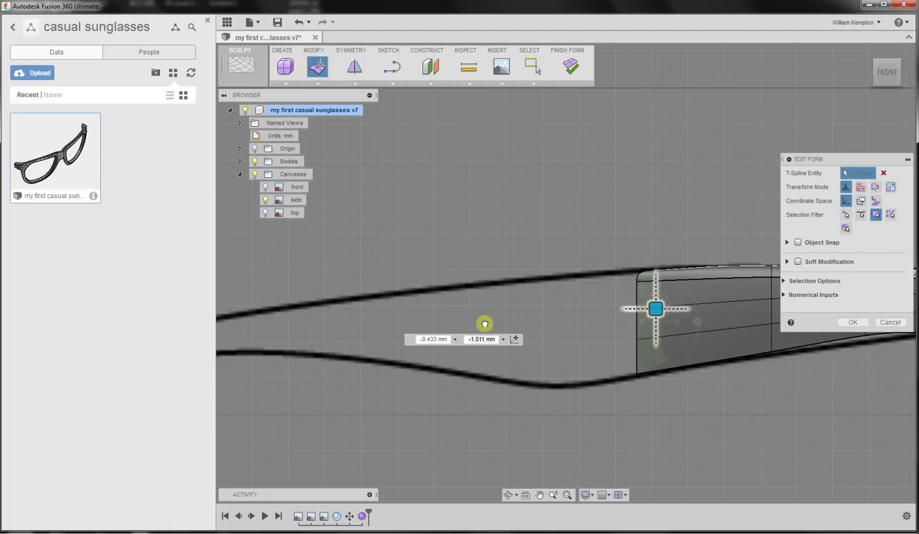
pyautogui.moveTo(481, 324); pyautogui.dragTo(540, 317)
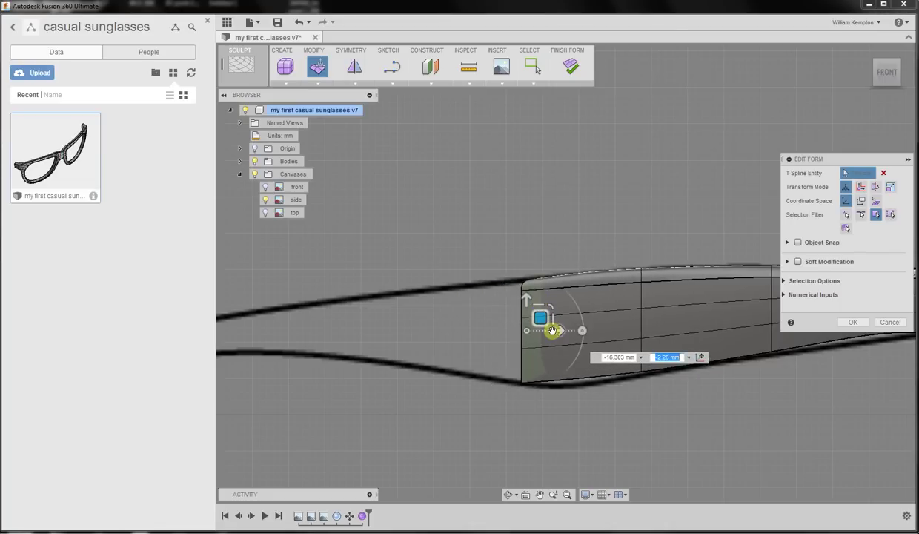
pyautogui.moveTo(539, 318); pyautogui.dragTo(571, 321)
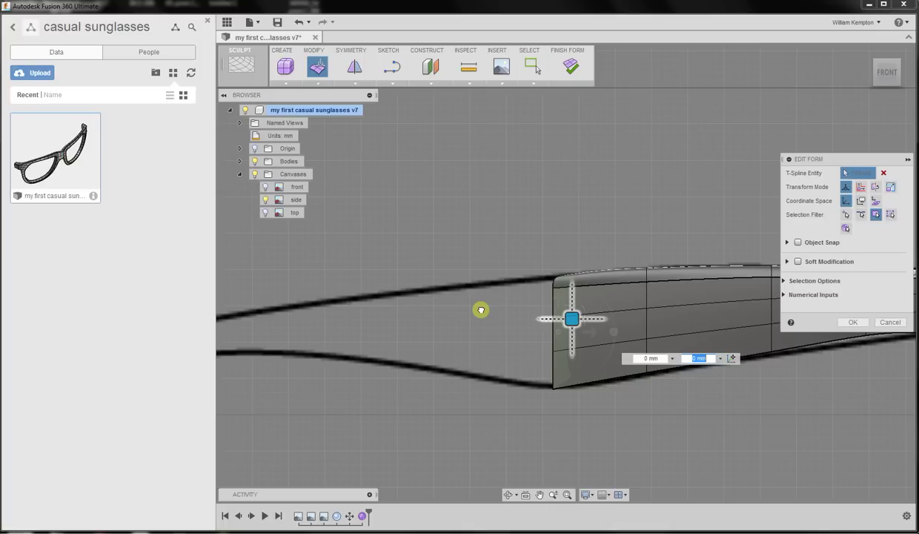
# Extrude three narrowing temple segments from the bulge to just before the ear bend, fitting each end to the outline
pyautogui.moveTo(481, 310)
pyautogui.mouseDown()
pyautogui.moveTo(476, 291)
pyautogui.moveTo(477, 311)
pyautogui.mouseUp()
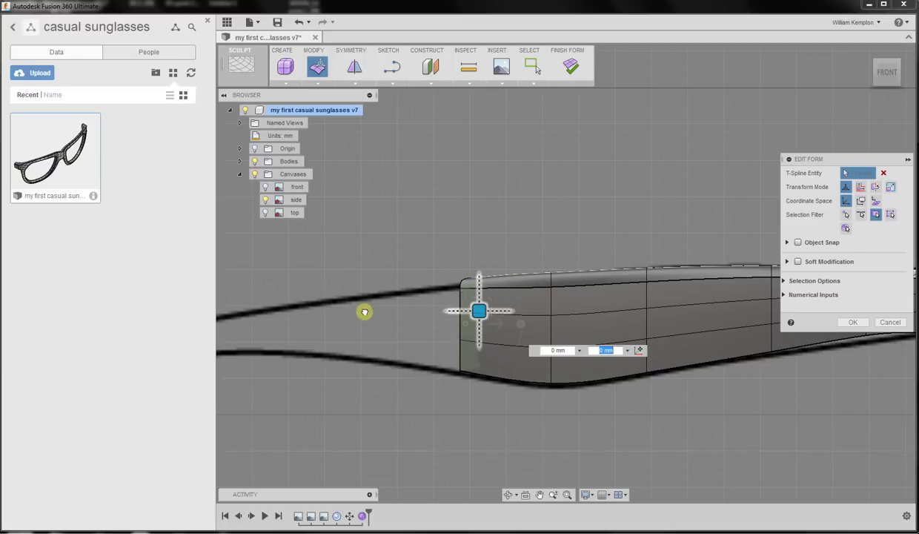
pyautogui.moveTo(356, 312)
pyautogui.mouseDown()
pyautogui.moveTo(352, 297)
pyautogui.moveTo(357, 311)
pyautogui.mouseUp()
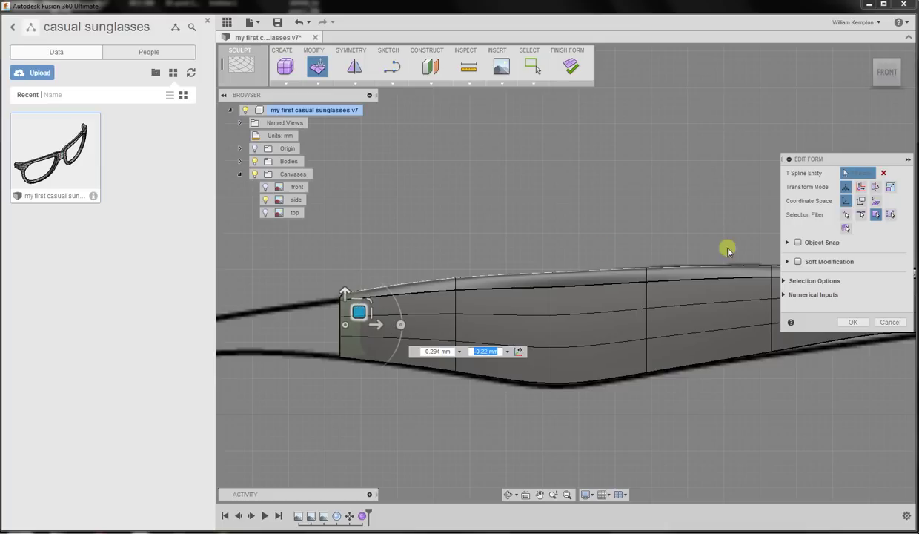
pyautogui.moveTo(513, 266)
pyautogui.mouseDown(button='middle')
pyautogui.moveTo(496, 274)
pyautogui.moveTo(516, 274)
pyautogui.mouseUp(button='middle')
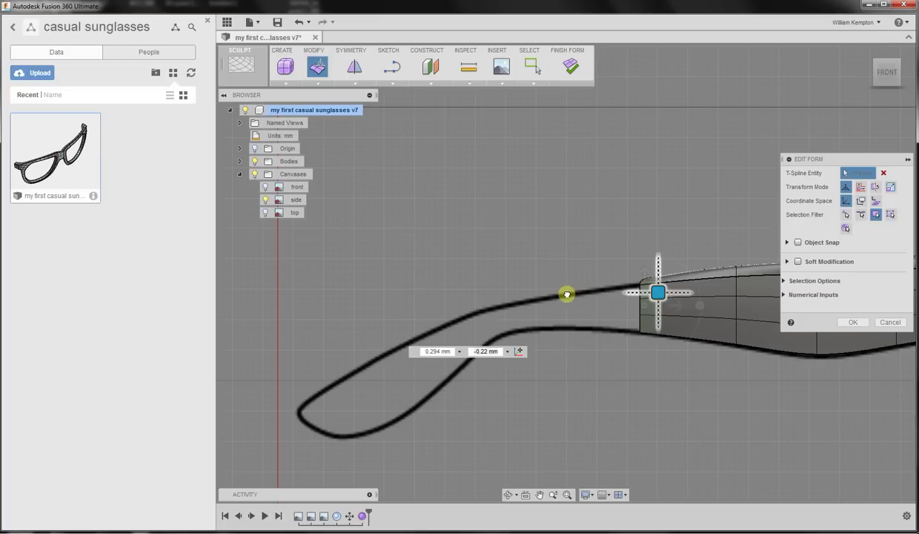
pyautogui.moveTo(659, 292); pyautogui.dragTo(581, 297)
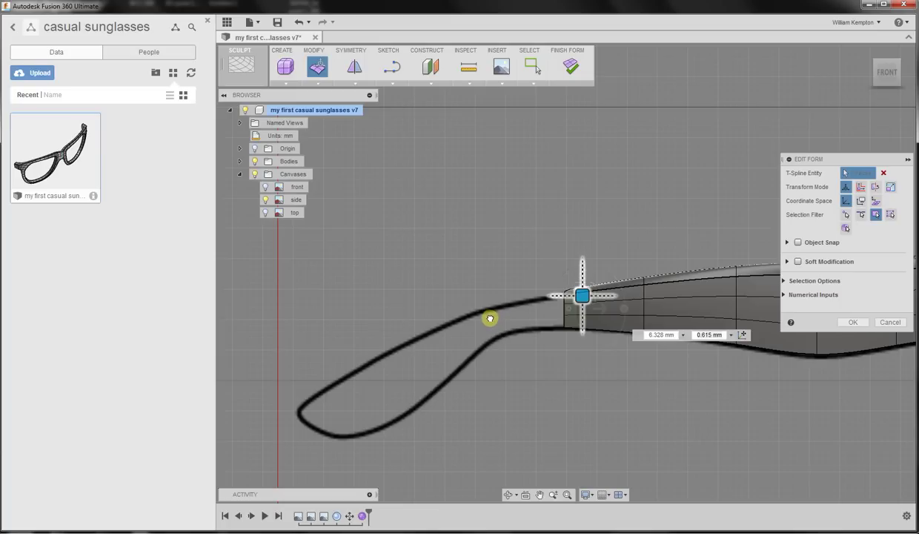
# Extrude the temple arm around the ear bend, rotating and scaling the end faces to follow the outline
pyautogui.moveTo(489, 319); pyautogui.dragTo(497, 301)
pyautogui.moveTo(537, 325); pyautogui.dragTo(468, 310)
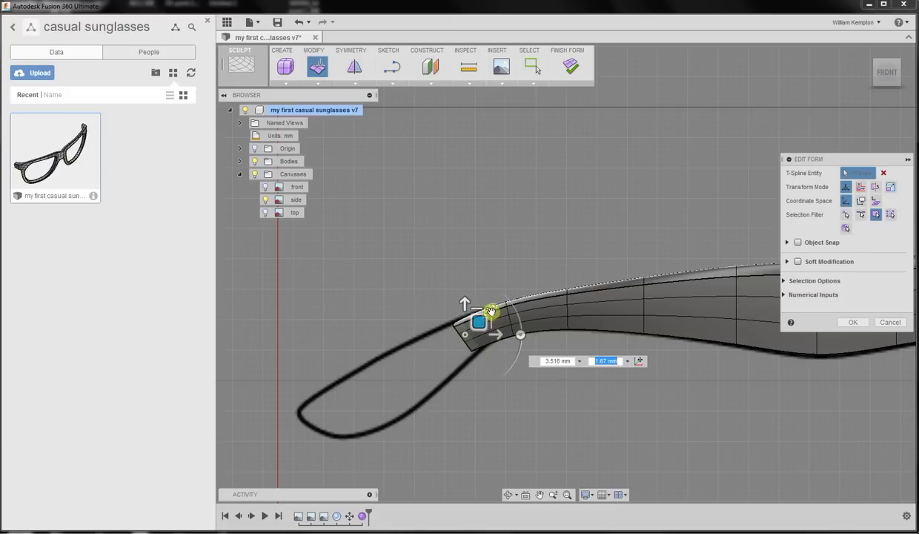
pyautogui.moveTo(491, 311); pyautogui.dragTo(450, 332)
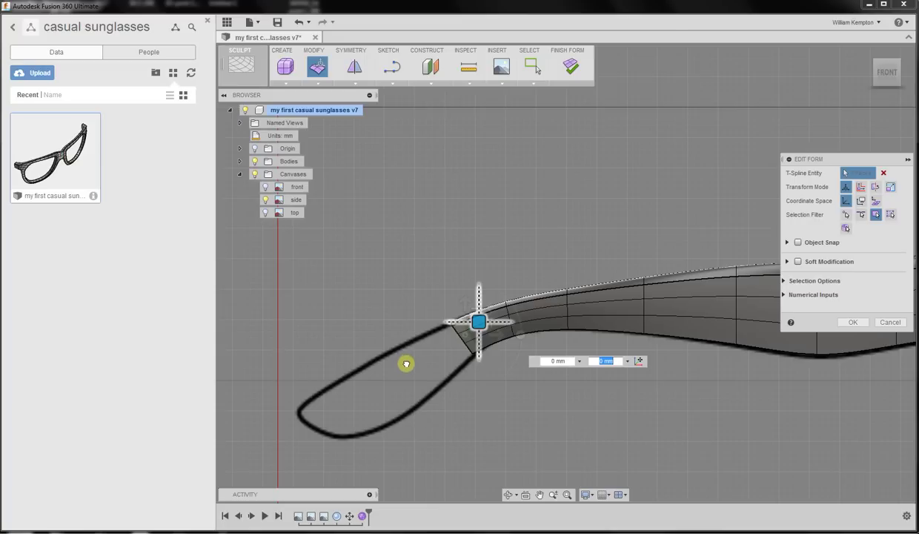
# Extrude the temple arm's last segments down to the ear tip, rotating and scaling each end face to fit the side canvas outline
pyautogui.moveTo(405, 366); pyautogui.dragTo(403, 334)
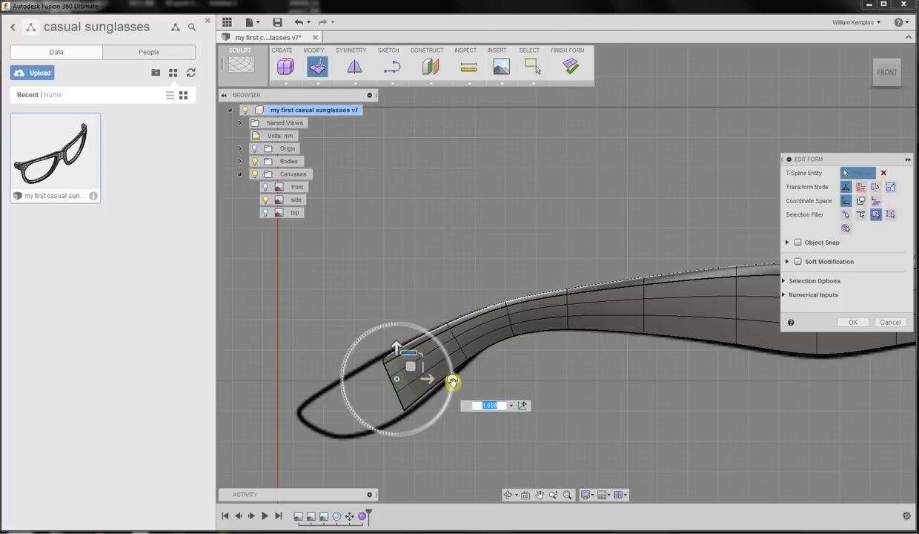
pyautogui.moveTo(456, 378); pyautogui.dragTo(430, 354)
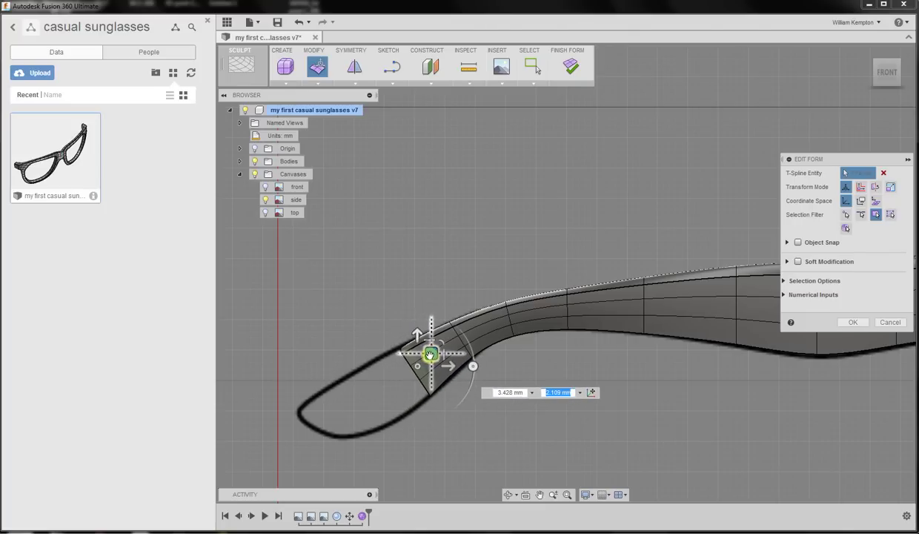
pyautogui.click(328, 406)
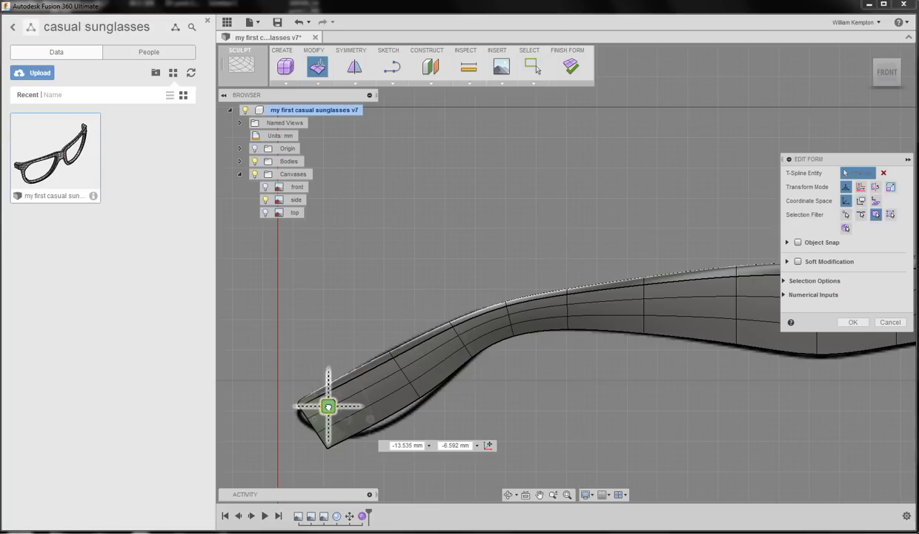
pyautogui.moveTo(326, 406)
pyautogui.mouseDown()
pyautogui.moveTo(377, 388)
pyautogui.moveTo(377, 369)
pyautogui.moveTo(330, 393)
pyautogui.mouseUp()
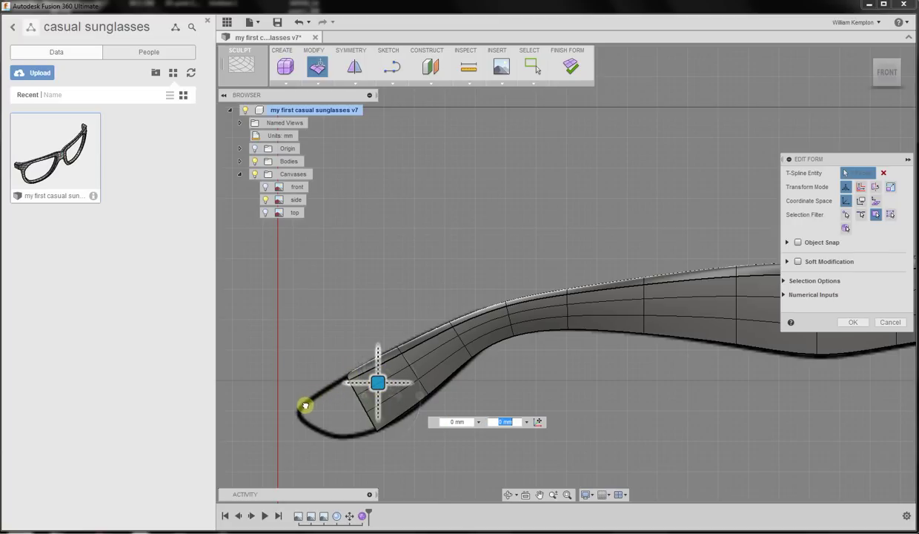
pyautogui.moveTo(377, 382); pyautogui.dragTo(351, 429)
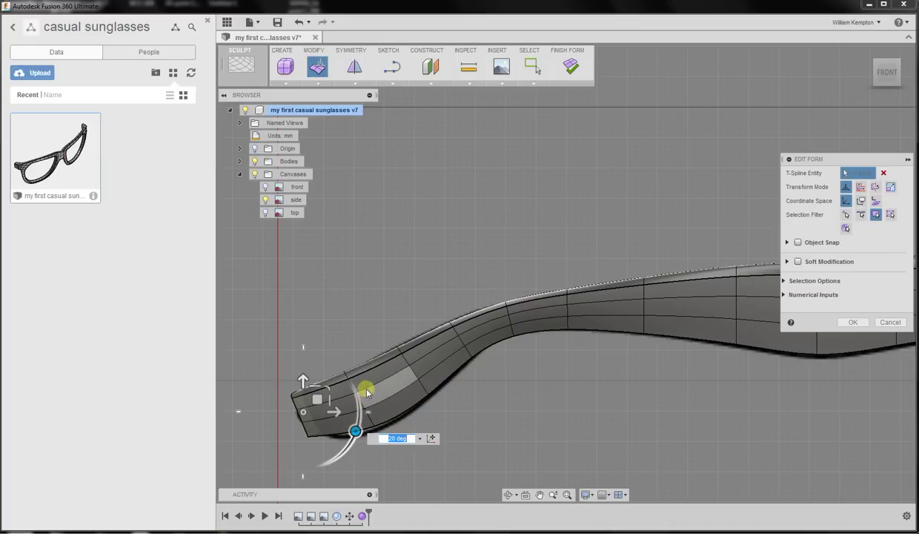
pyautogui.click(449, 267)
pyautogui.scroll(-3, 461, 268)
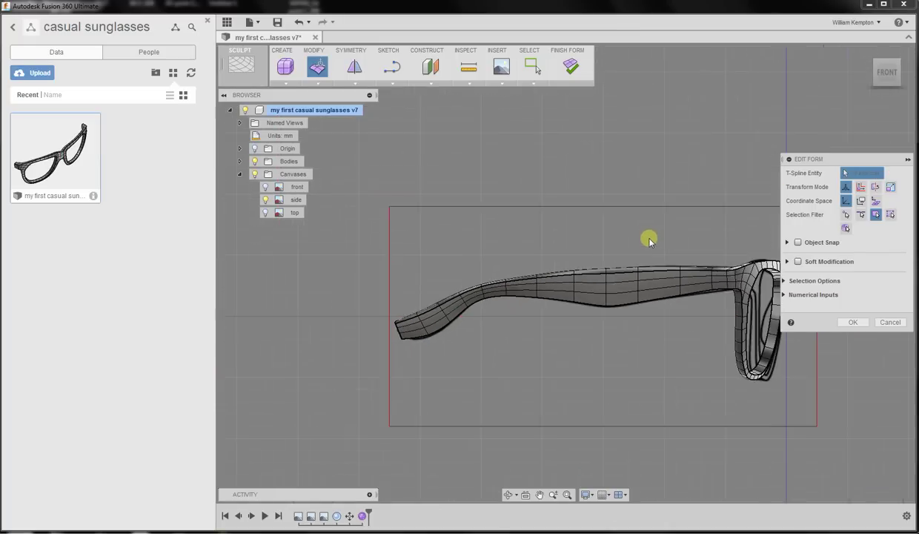
pyautogui.moveTo(649, 238); pyautogui.dragTo(600, 240, button='middle')
pyautogui.scroll(-1, 653, 240)
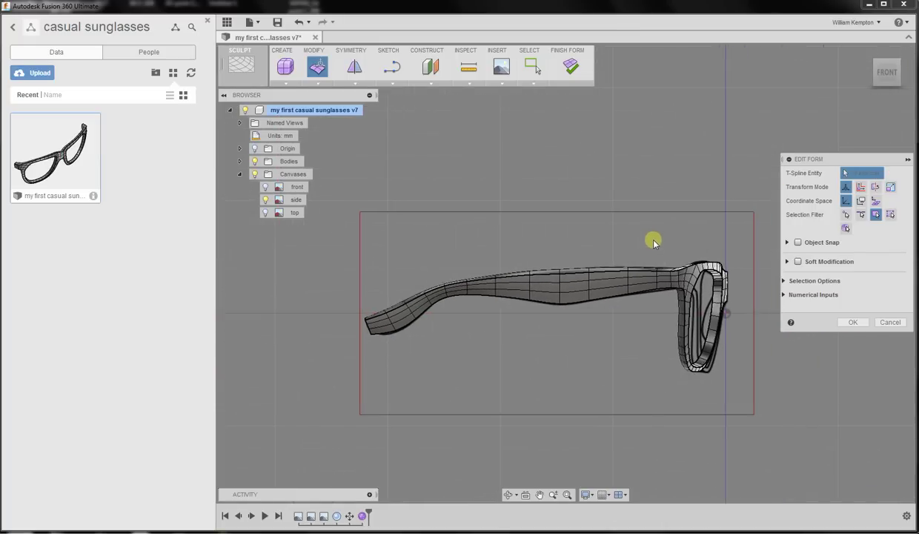
# In the top view, thin the temple arm's middle by moving its inner vertices outward about 0.7 mm, plus the adjacent vertex toward the hinge
pyautogui.click(889, 53)
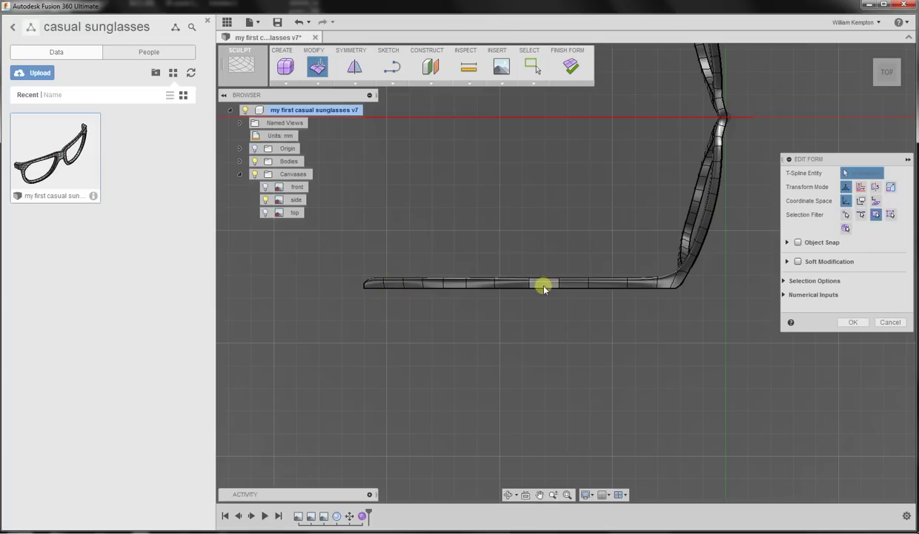
pyautogui.scroll(5, 473, 254)
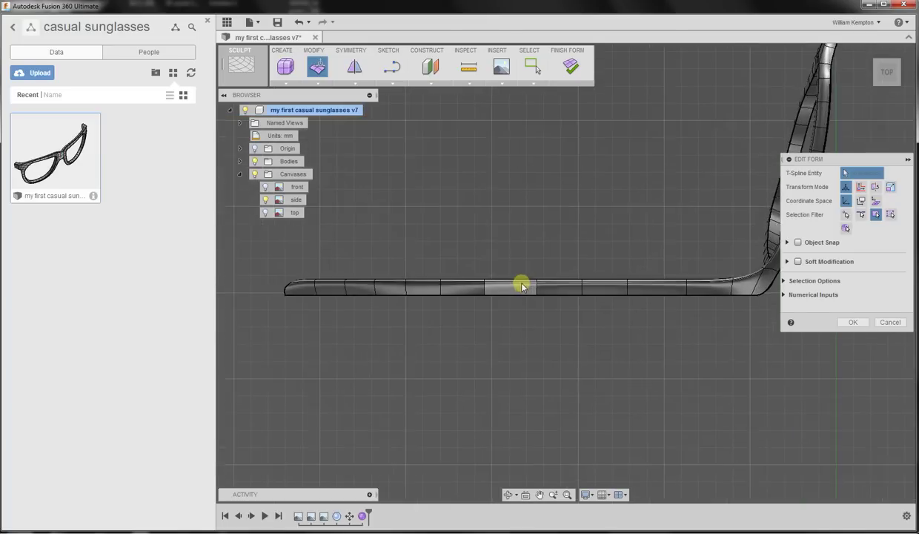
pyautogui.scroll(2, 504, 285)
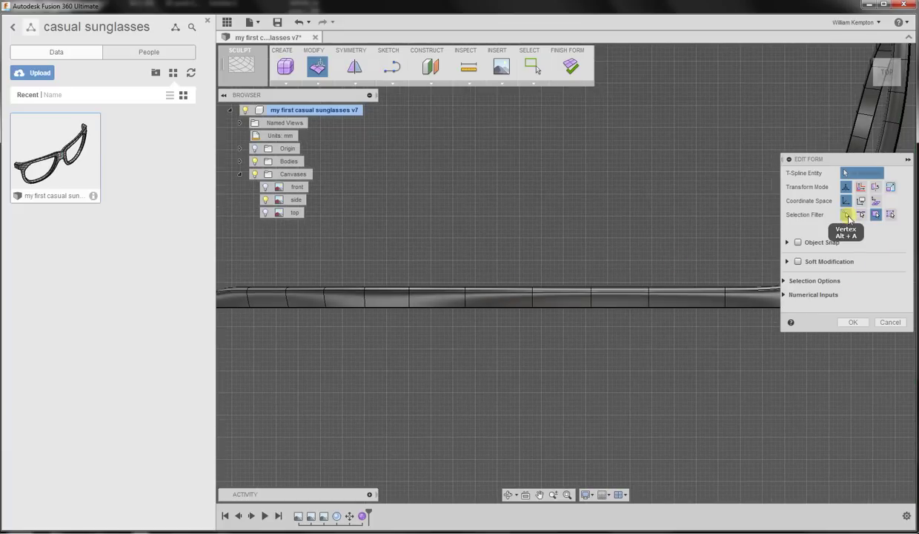
pyautogui.click(847, 215)
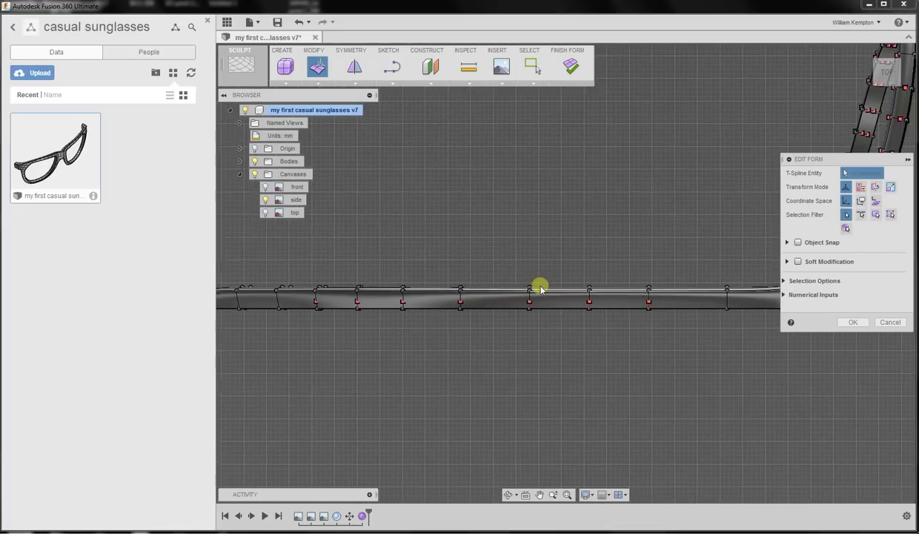
pyautogui.scroll(-3, 540, 289)
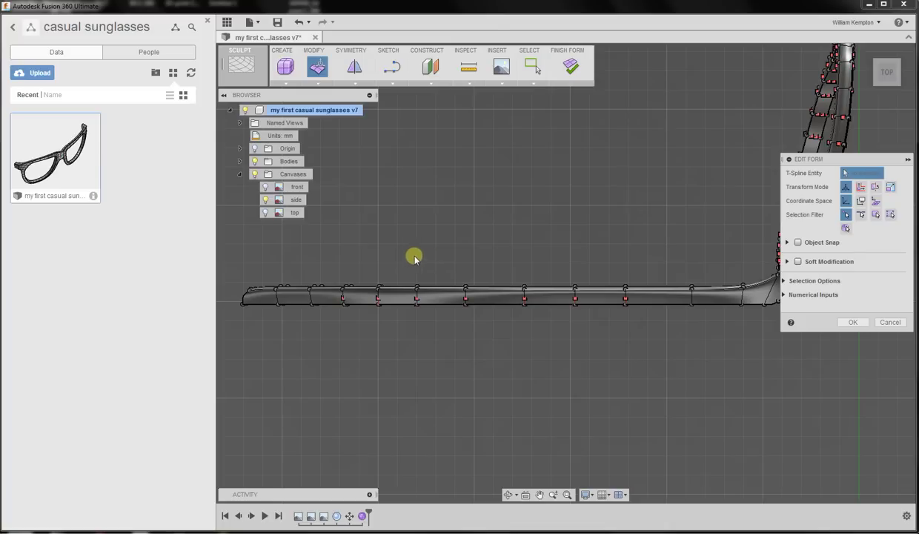
pyautogui.moveTo(394, 256); pyautogui.dragTo(589, 296)
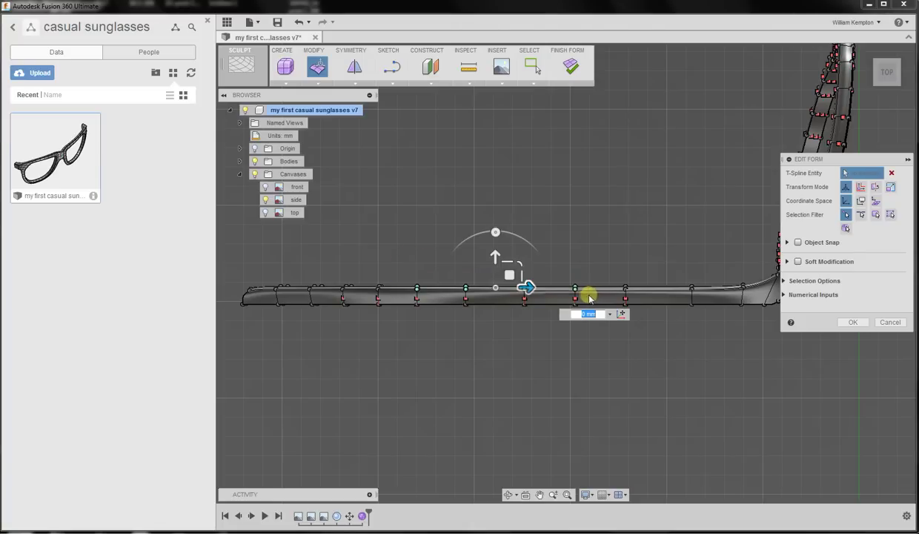
pyautogui.moveTo(497, 255)
pyautogui.mouseDown()
pyautogui.moveTo(495, 267)
pyautogui.moveTo(495, 260)
pyautogui.mouseUp()
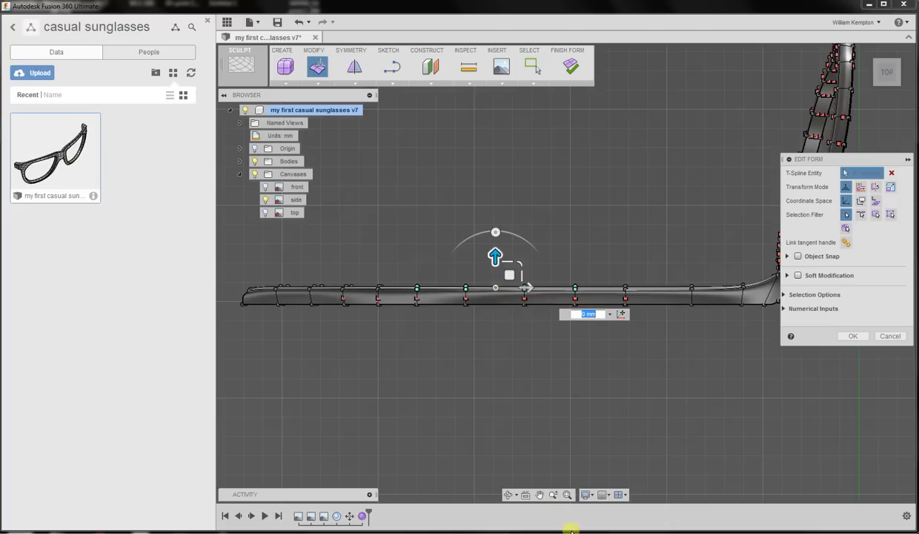
pyautogui.moveTo(571, 527); pyautogui.dragTo(567, 456)
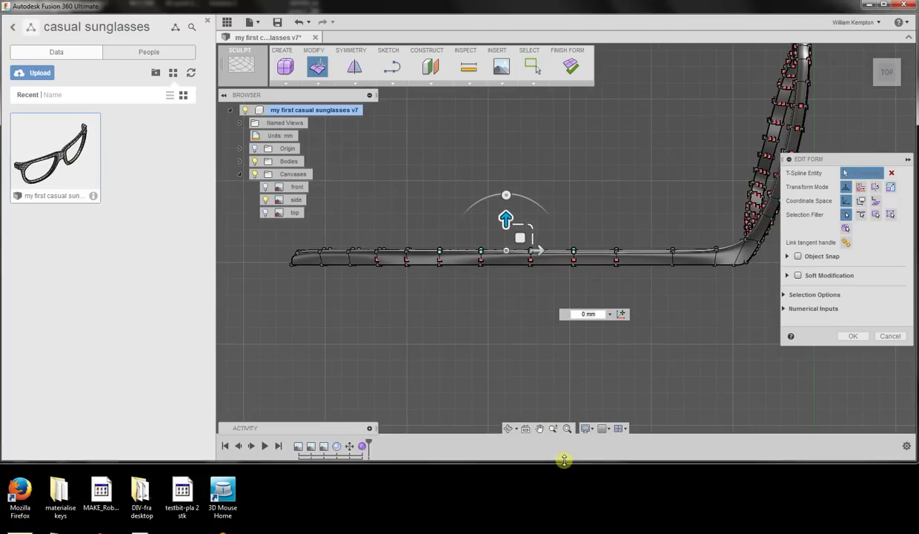
pyautogui.click(603, 424)
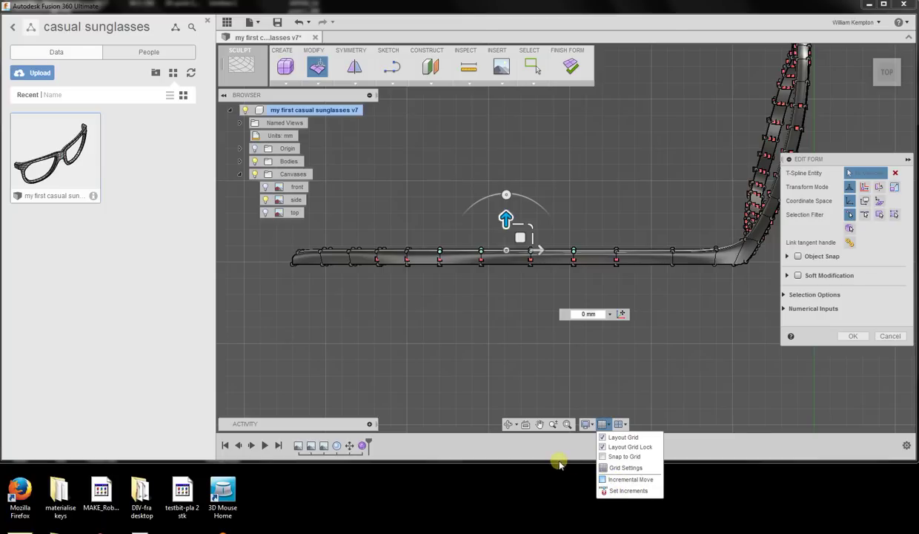
pyautogui.moveTo(558, 463); pyautogui.dragTo(557, 529)
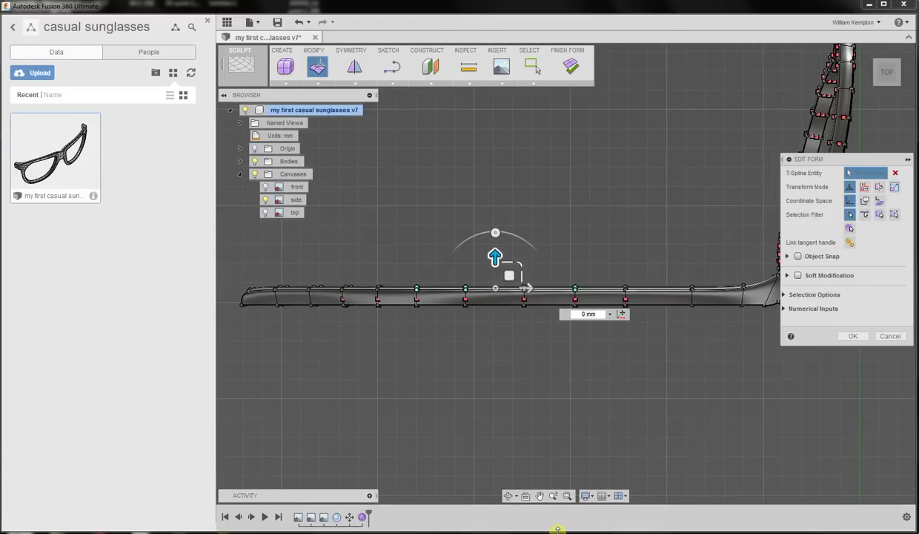
pyautogui.moveTo(494, 261); pyautogui.dragTo(494, 265)
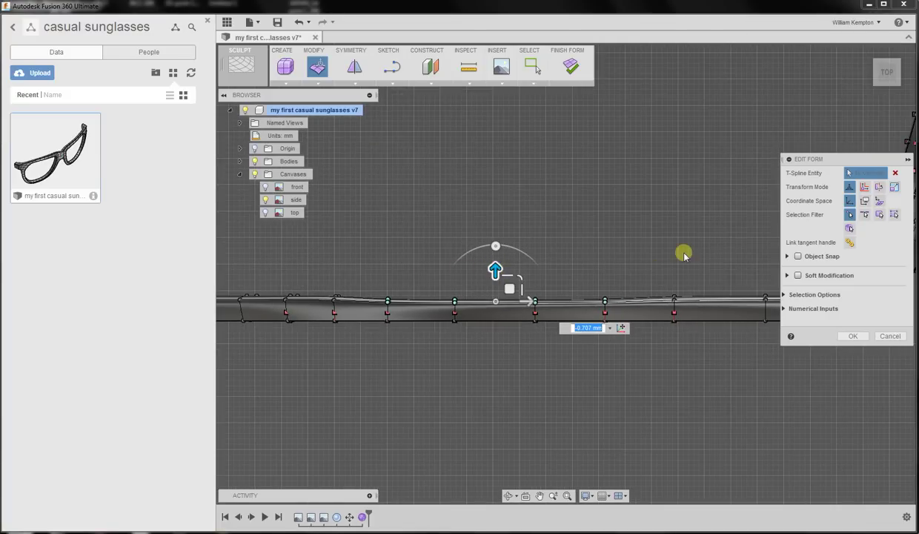
pyautogui.click(670, 295)
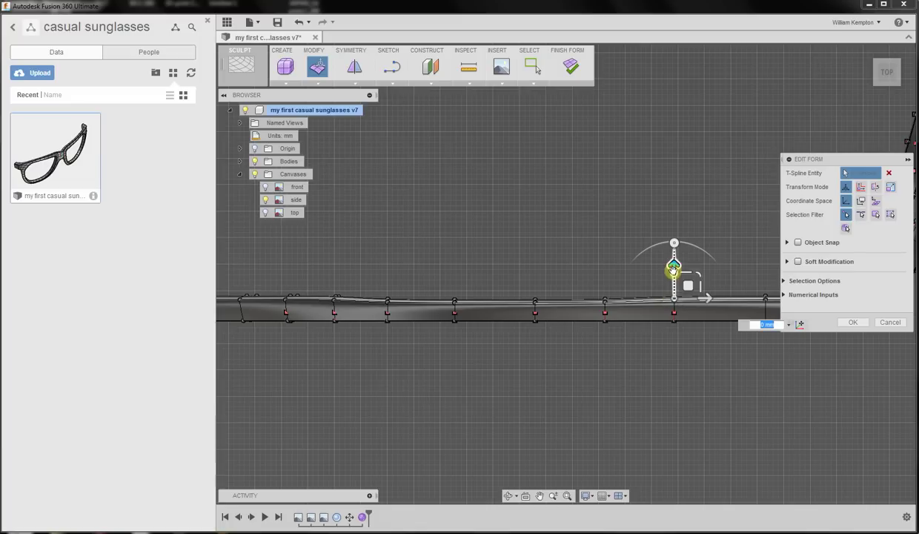
pyautogui.moveTo(674, 269); pyautogui.dragTo(674, 277)
# Measure the temple arm's thickness at its middle between the inner upper vertex and the outer vertices
pyautogui.click(468, 67)
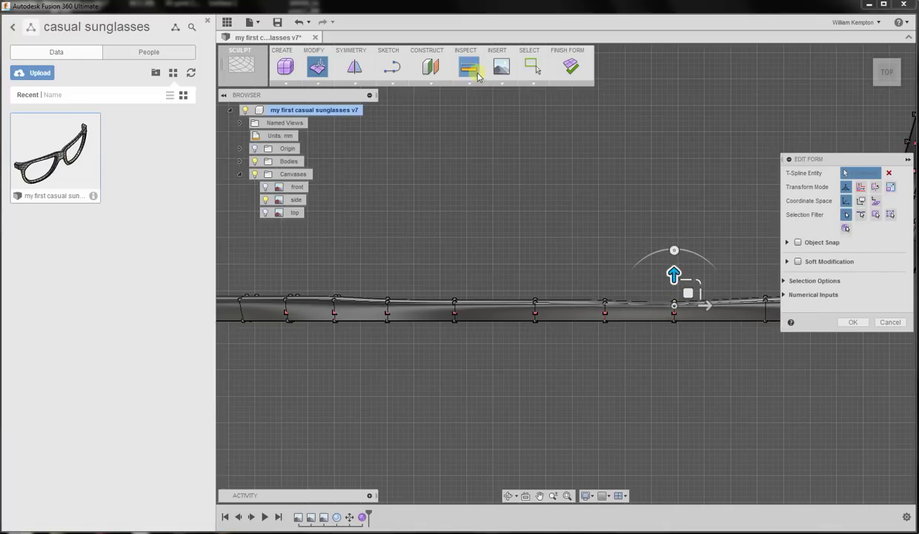
pyautogui.click(534, 301)
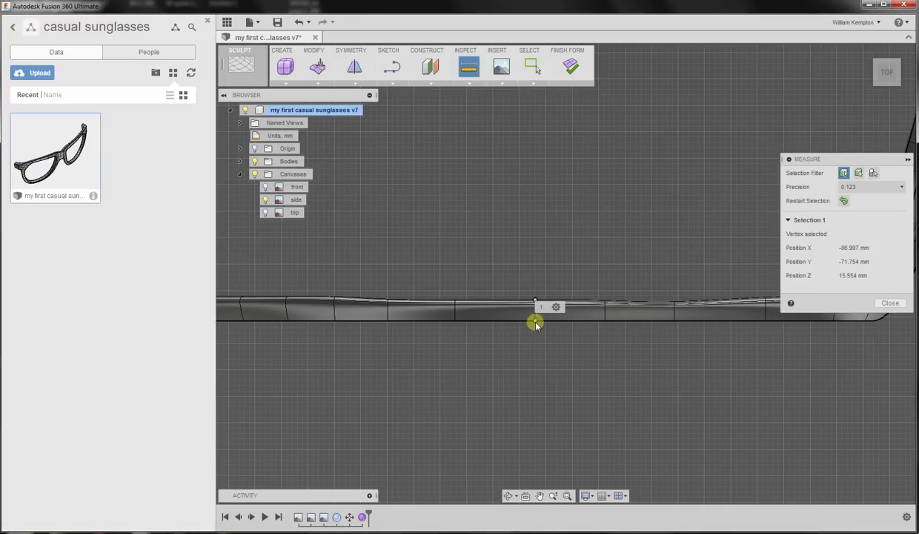
pyautogui.click(535, 323)
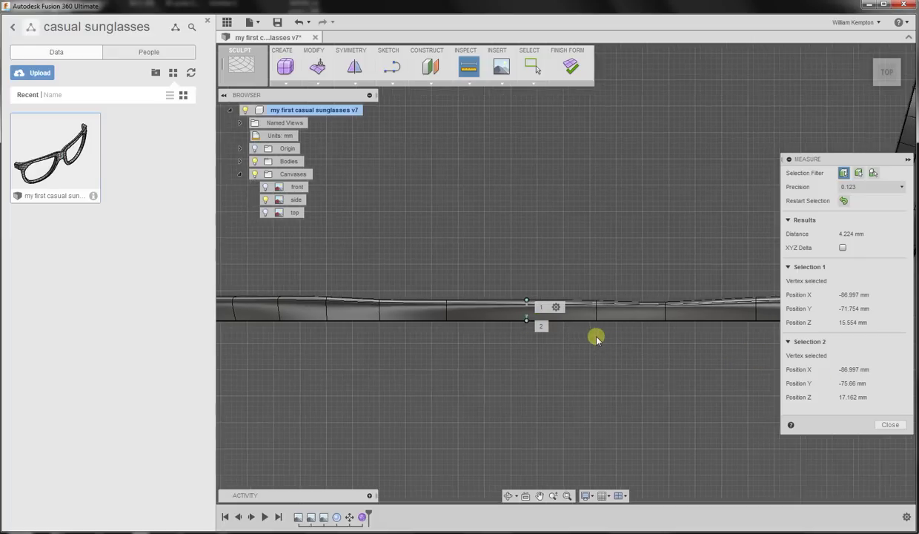
pyautogui.moveTo(595, 337); pyautogui.dragTo(583, 337, button='middle')
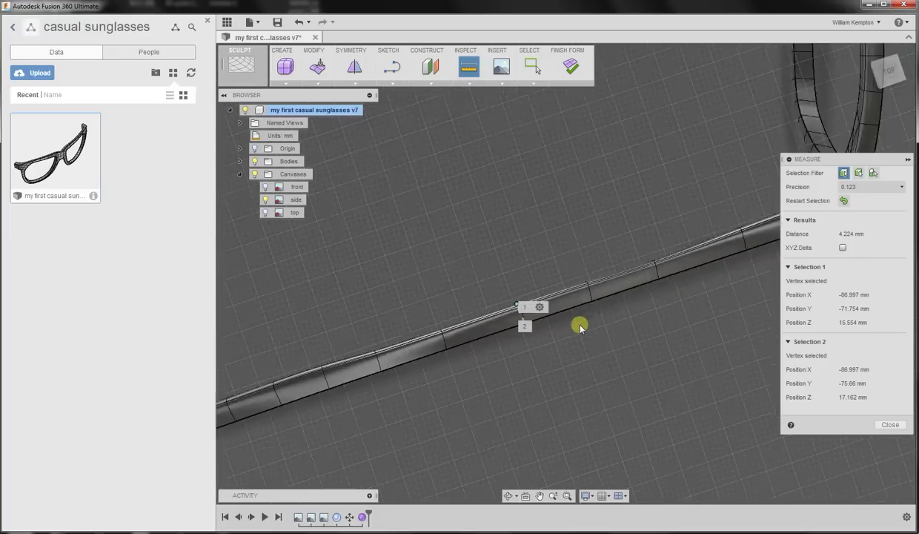
pyautogui.keyDown('shift'); pyautogui.moveTo(580, 327); pyautogui.dragTo(470, 274, button='middle'); pyautogui.keyUp('shift')
pyautogui.click(470, 275)
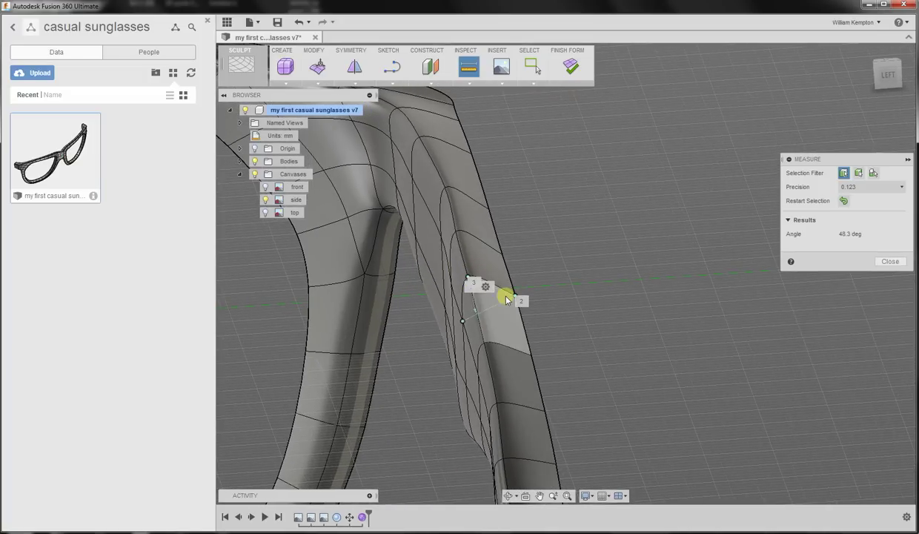
pyautogui.click(582, 313)
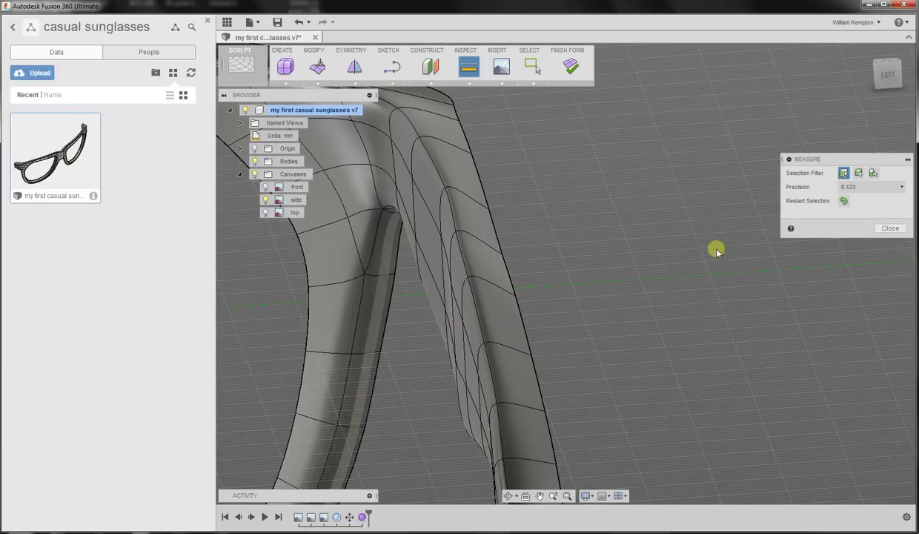
pyautogui.click(461, 321)
pyautogui.moveTo(461, 320)
pyautogui.keyDown('shift'); pyautogui.mouseDown(button='middle')
pyautogui.moveTo(497, 324)
pyautogui.moveTo(475, 330)
pyautogui.mouseUp(button='middle'); pyautogui.keyUp('shift')
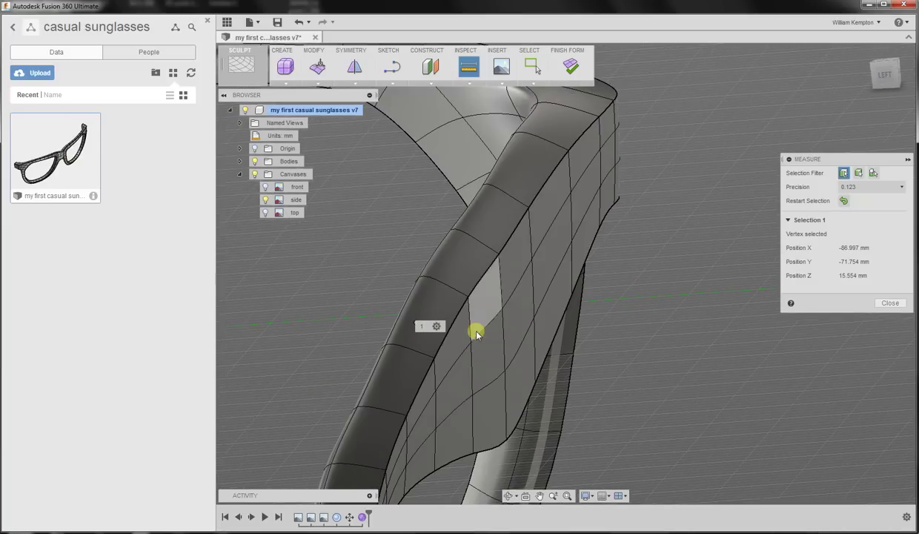
pyautogui.click(455, 341)
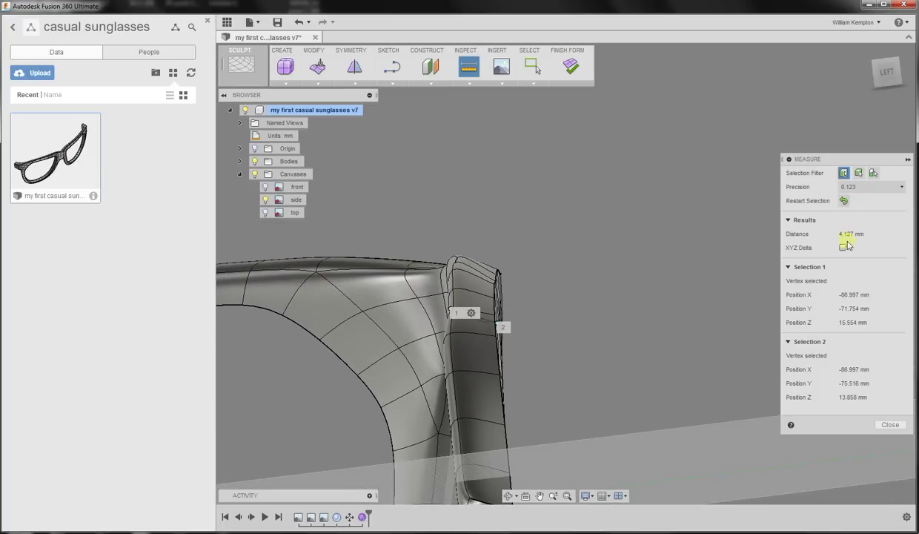
pyautogui.keyDown('shift'); pyautogui.moveTo(568, 324); pyautogui.dragTo(669, 336, button='middle'); pyautogui.keyUp('shift')
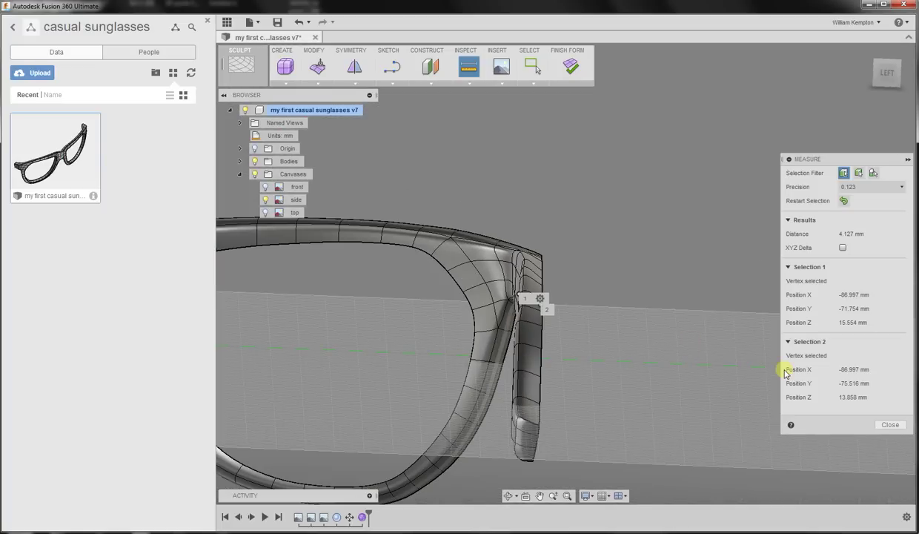
# Show the form in box display and move the temple arm's inner upper edge loop down about 2 mm
pyautogui.click(317, 68)
pyautogui.click(785, 281)
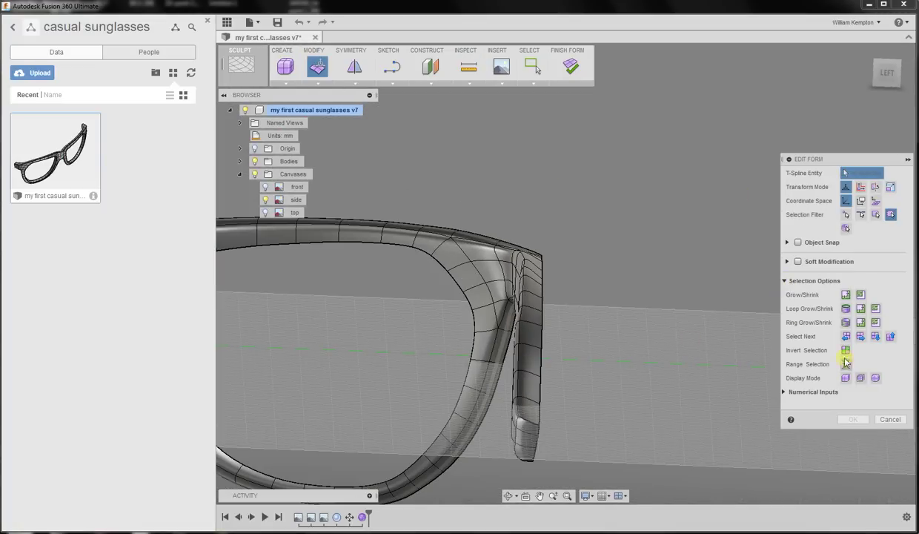
pyautogui.click(845, 378)
pyautogui.keyDown('shift'); pyautogui.moveTo(651, 308); pyautogui.dragTo(433, 256, button='middle'); pyautogui.keyUp('shift')
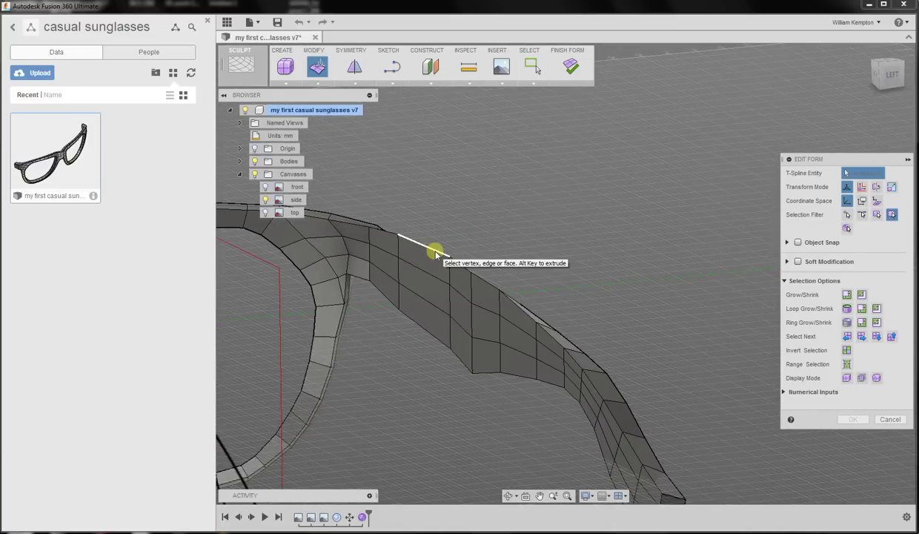
pyautogui.doubleClick(435, 250)
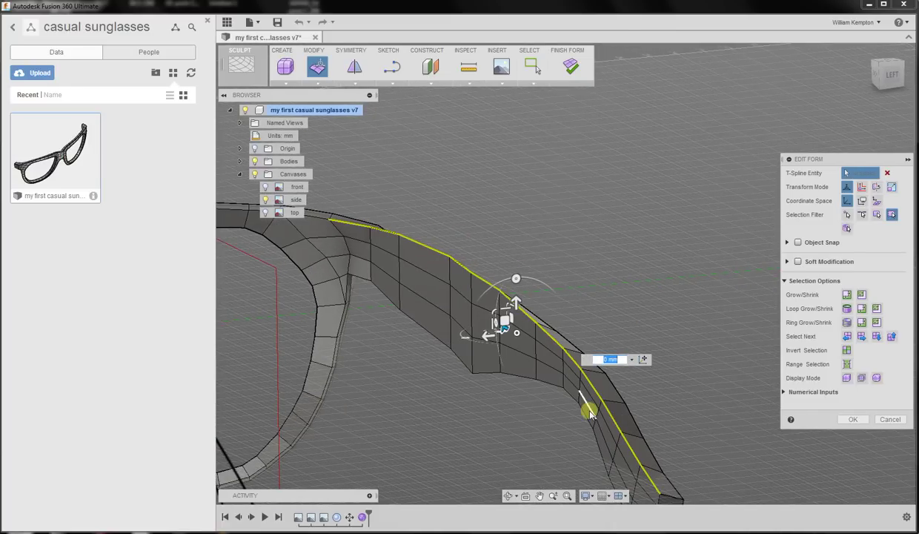
pyautogui.keyDown('shift'); pyautogui.moveTo(505, 336); pyautogui.dragTo(455, 282, button='middle'); pyautogui.keyUp('shift')
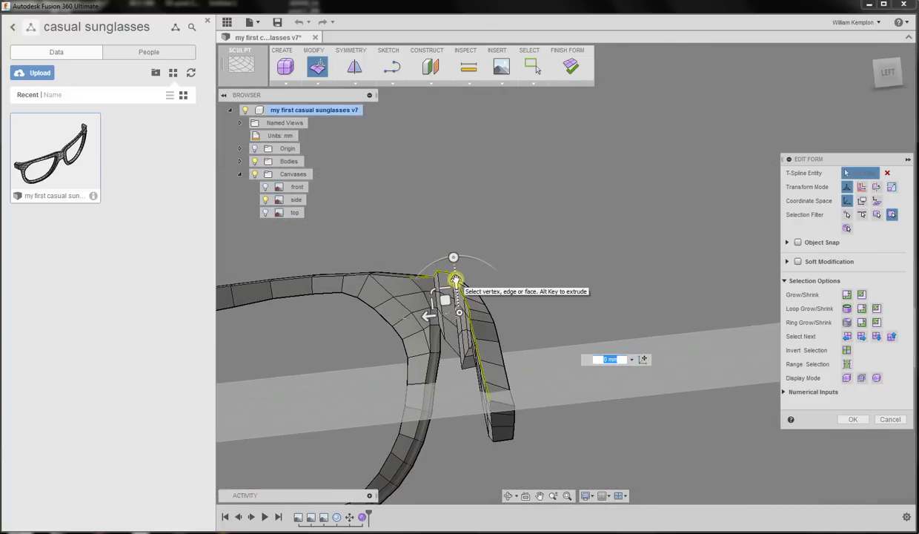
pyautogui.moveTo(457, 278); pyautogui.dragTo(455, 289)
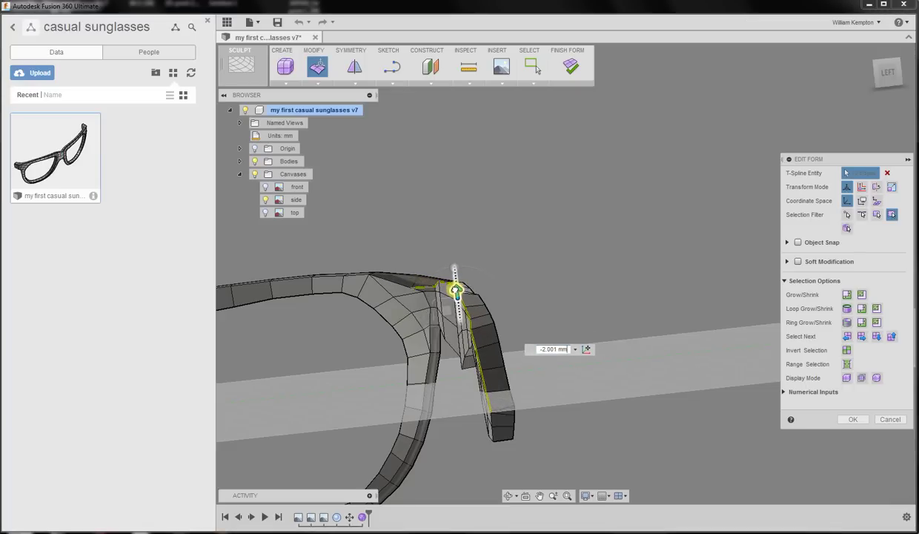
# Raise the inner upper vertex where the temple arm meets the frame's hinge corner by about 1.5 mm
pyautogui.keyDown('shift'); pyautogui.moveTo(456, 288); pyautogui.dragTo(378, 362, button='middle'); pyautogui.keyUp('shift')
pyautogui.click(364, 358)
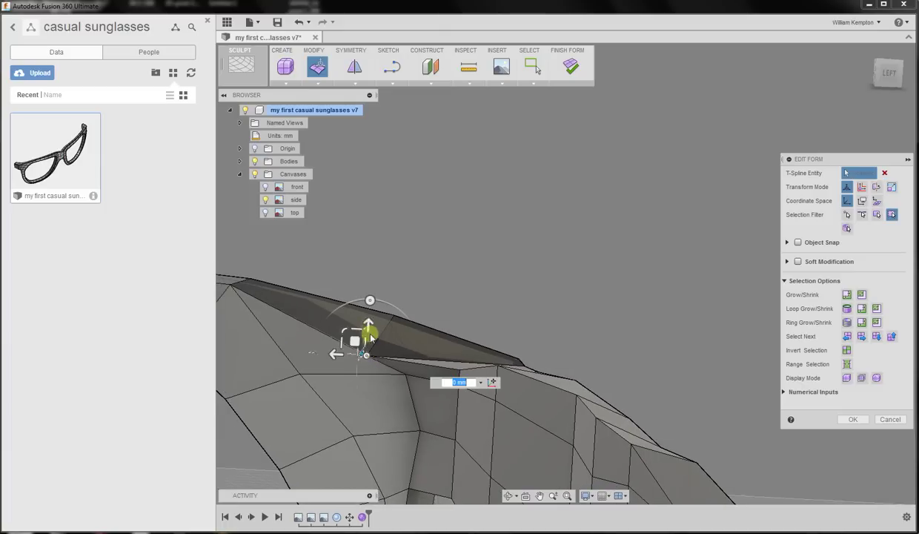
pyautogui.moveTo(367, 324); pyautogui.dragTo(371, 297)
pyautogui.keyDown('shift'); pyautogui.moveTo(371, 304); pyautogui.dragTo(724, 205, button='middle'); pyautogui.keyUp('shift')
pyautogui.scroll(-3, 642, 300)
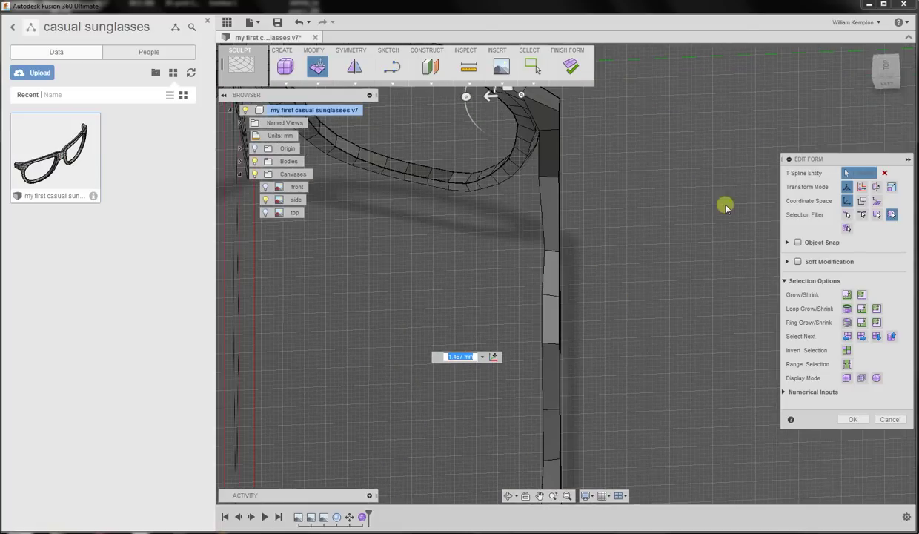
# In the top view, move three inner vertices of the temple arm outward, about 1 mm nearest the hinge and about 0.5 mm at the last
pyautogui.click(887, 68)
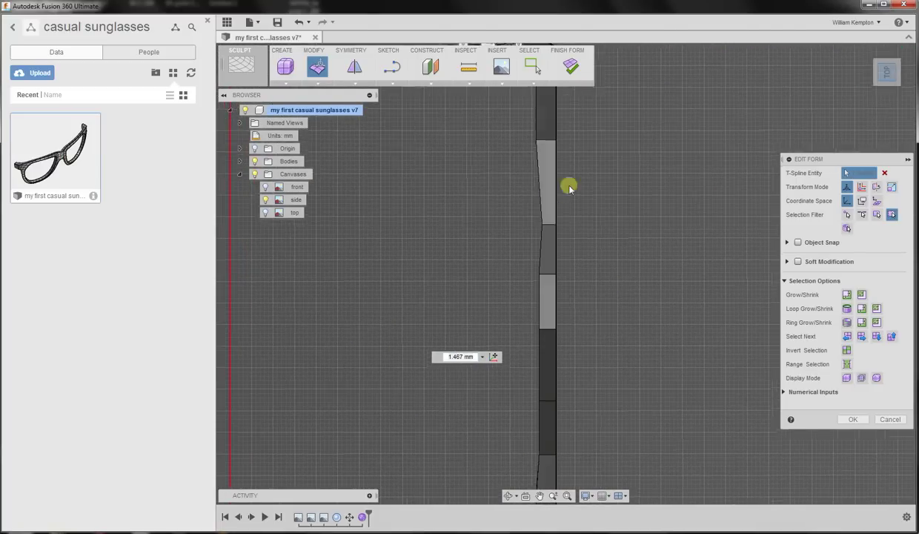
pyautogui.click(535, 139)
pyautogui.moveTo(510, 129)
pyautogui.mouseDown()
pyautogui.moveTo(544, 158)
pyautogui.moveTo(509, 140)
pyautogui.mouseUp()
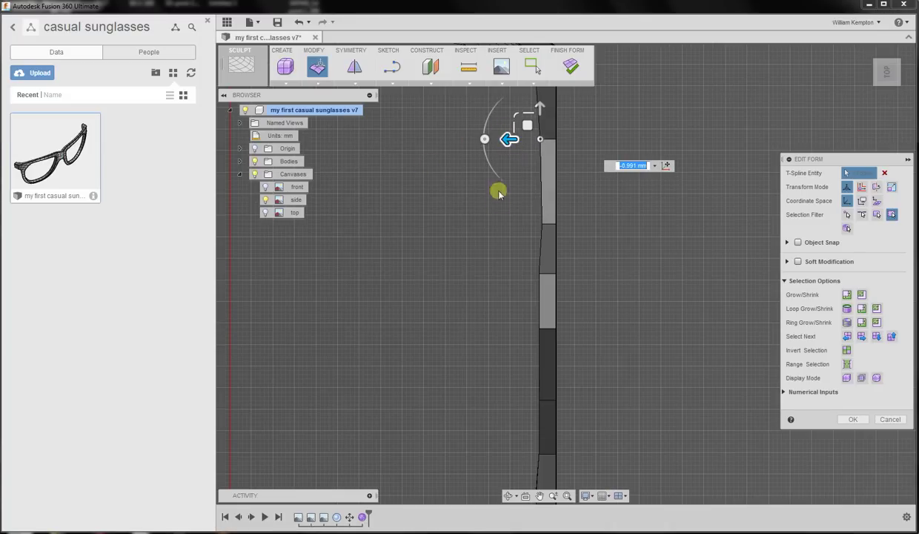
pyautogui.moveTo(507, 259)
pyautogui.mouseDown()
pyautogui.moveTo(543, 289)
pyautogui.moveTo(509, 273)
pyautogui.mouseUp()
pyautogui.moveTo(518, 320)
pyautogui.mouseDown()
pyautogui.moveTo(543, 341)
pyautogui.moveTo(509, 329)
pyautogui.mouseUp()
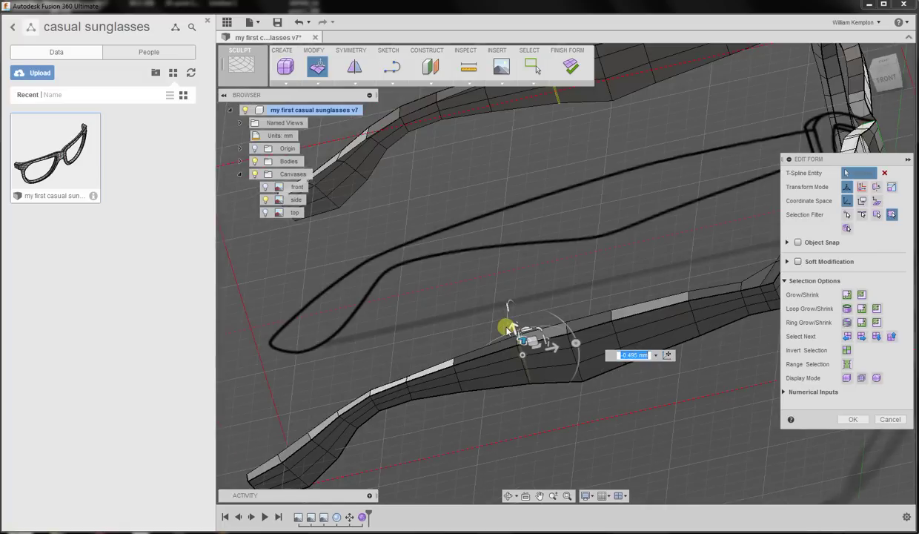
# Raise the inner upper vertex at the temple arm's widest section by about 0.6 mm
pyautogui.keyDown('shift'); pyautogui.moveTo(506, 326); pyautogui.dragTo(602, 432, button='middle'); pyautogui.keyUp('shift')
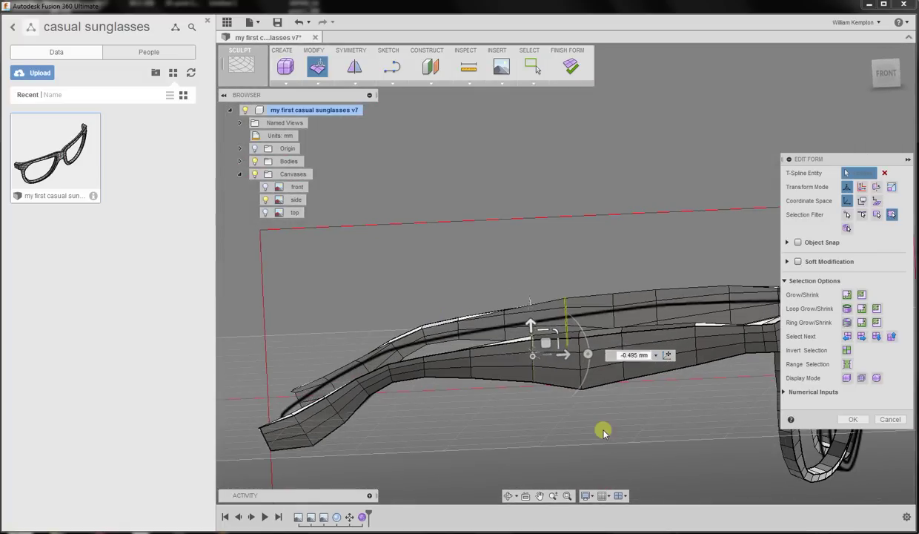
pyautogui.click(603, 432)
pyautogui.scroll(3, 540, 369)
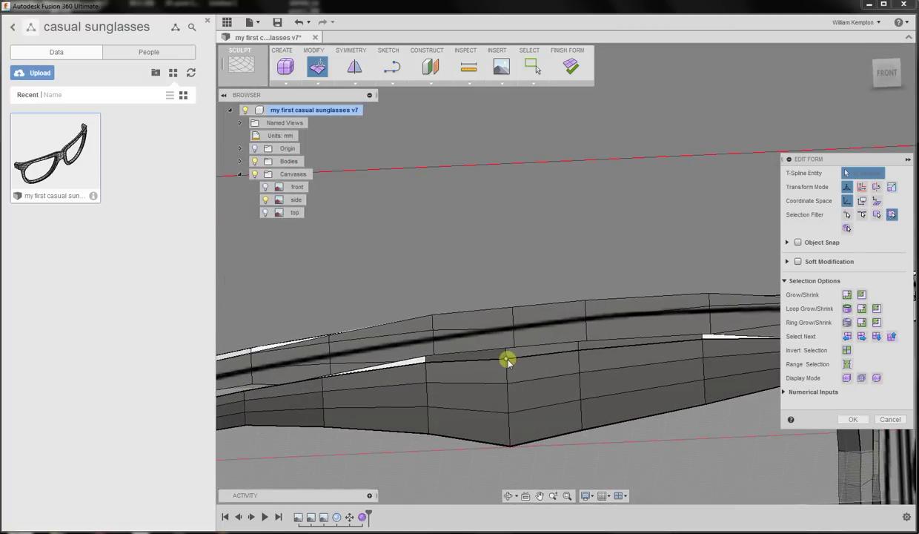
pyautogui.click(507, 361)
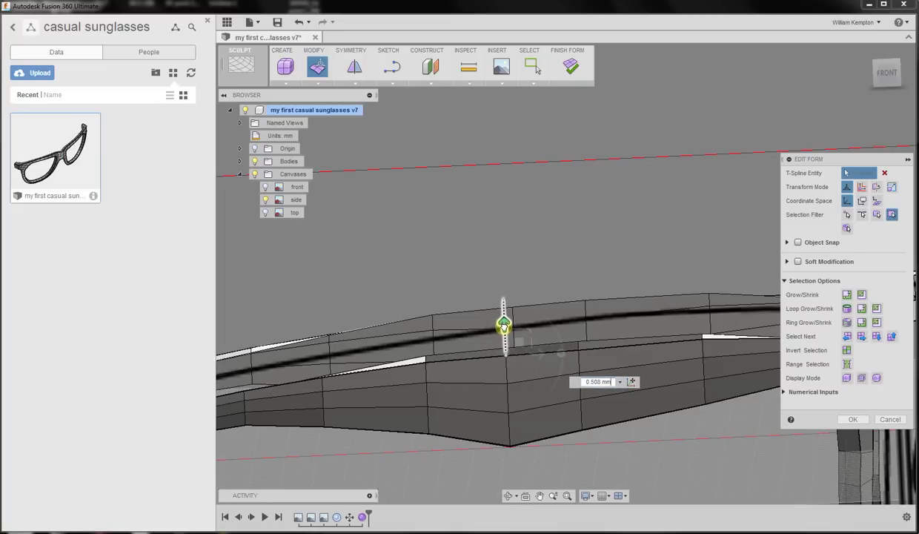
pyautogui.moveTo(503, 325); pyautogui.dragTo(504, 322)
pyautogui.scroll(-3, 494, 396)
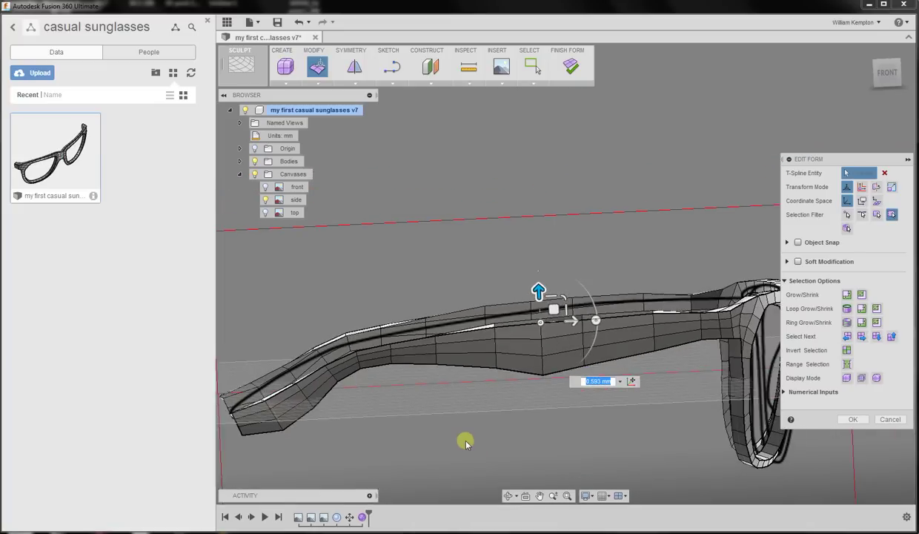
pyautogui.click(478, 393)
# In the front view, lower four inner upper vertices along the temple arm's middle section by about 0.6 to 0.7 mm
pyautogui.keyDown('shift'); pyautogui.moveTo(478, 392); pyautogui.dragTo(400, 402, button='middle'); pyautogui.keyUp('shift')
pyautogui.click(882, 73)
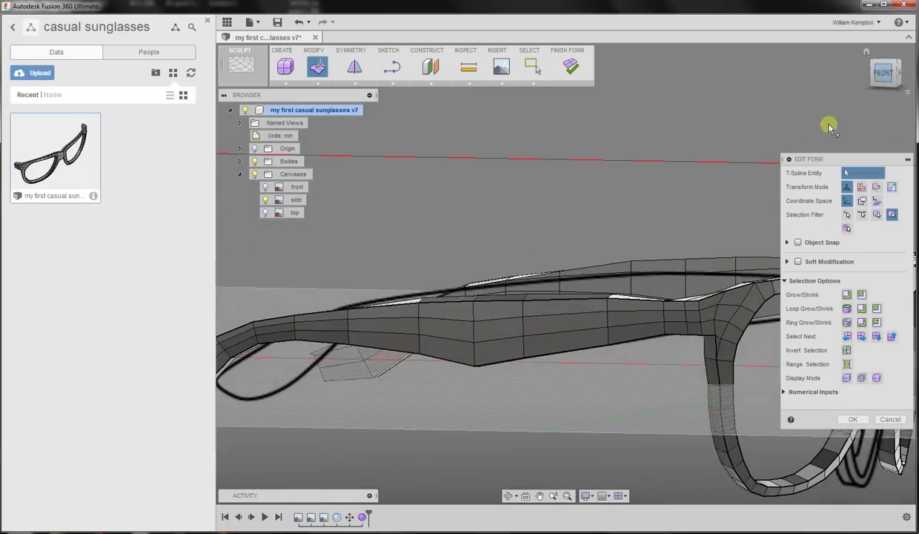
pyautogui.click(609, 295)
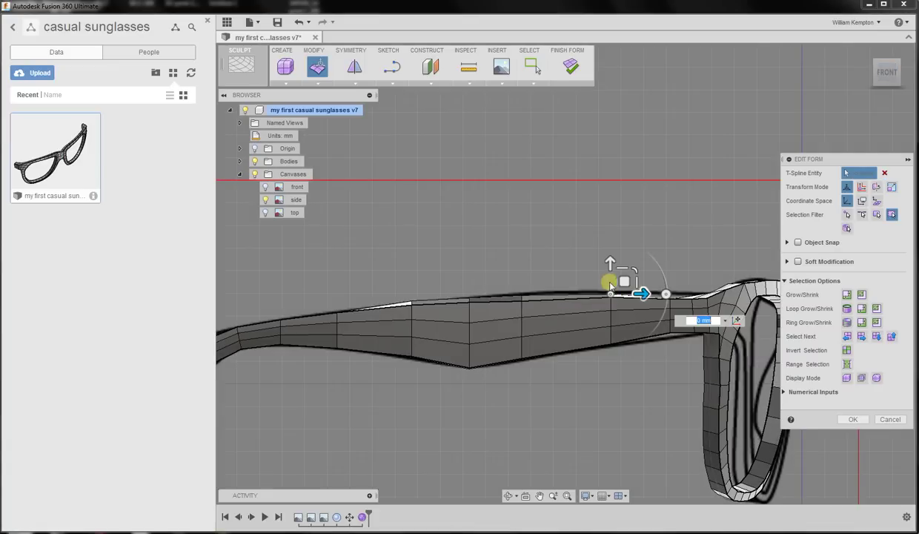
pyautogui.moveTo(609, 261); pyautogui.dragTo(610, 266)
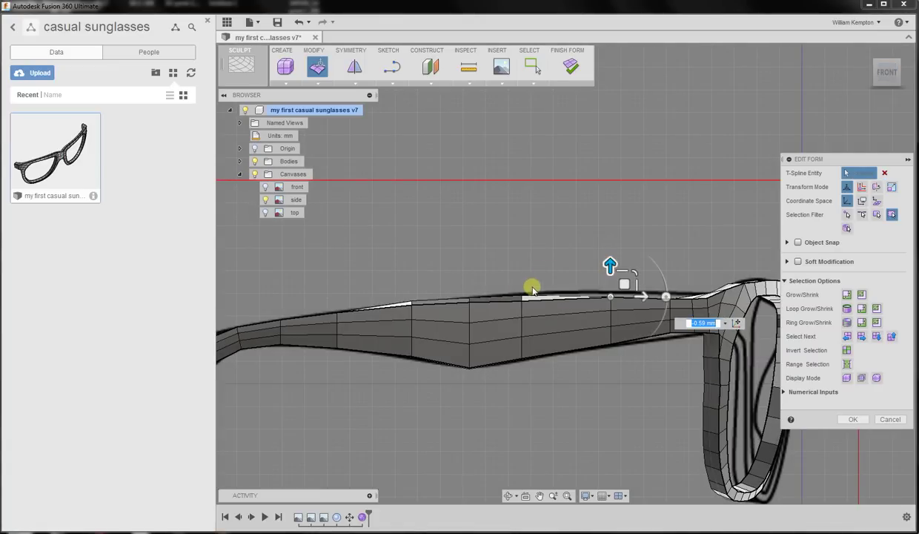
pyautogui.click(521, 297)
pyautogui.moveTo(521, 262); pyautogui.dragTo(468, 269)
pyautogui.click(469, 297)
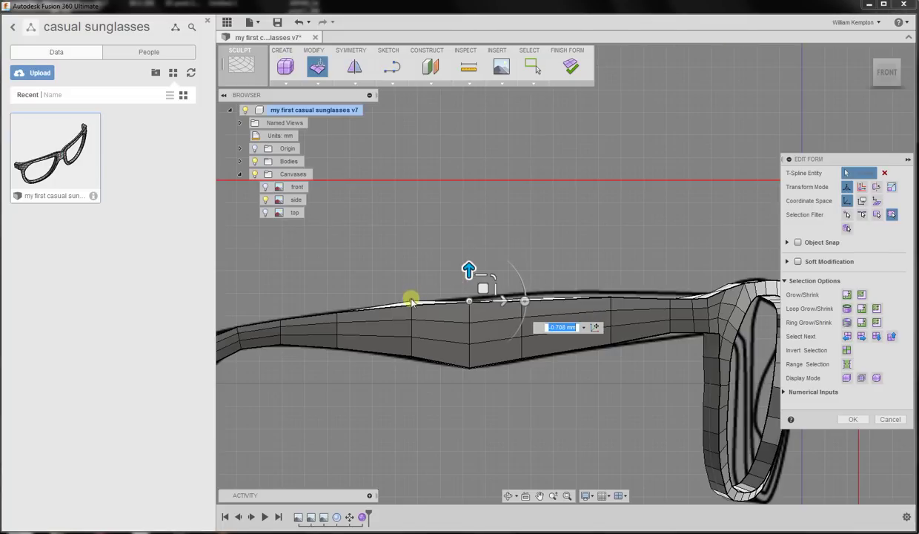
pyautogui.click(411, 299)
pyautogui.moveTo(410, 269); pyautogui.dragTo(410, 271)
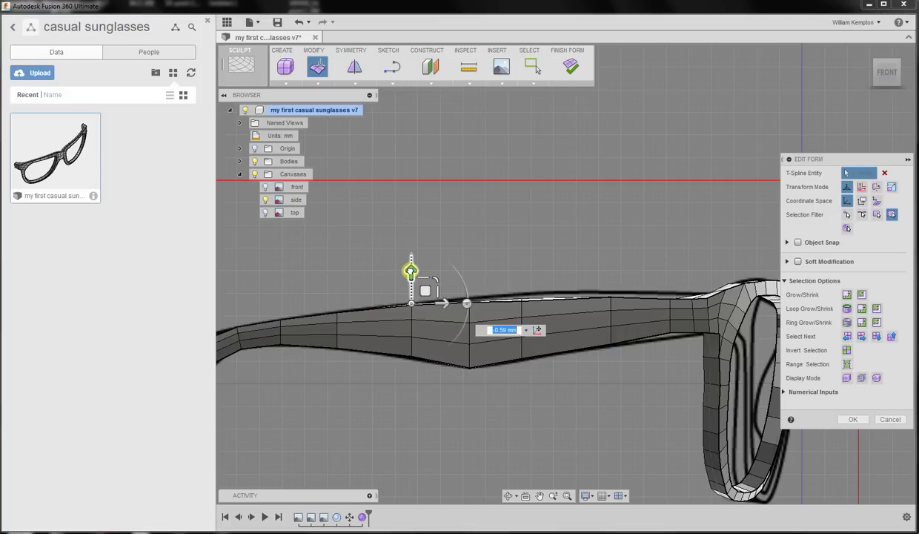
pyautogui.click(657, 338)
pyautogui.click(579, 334)
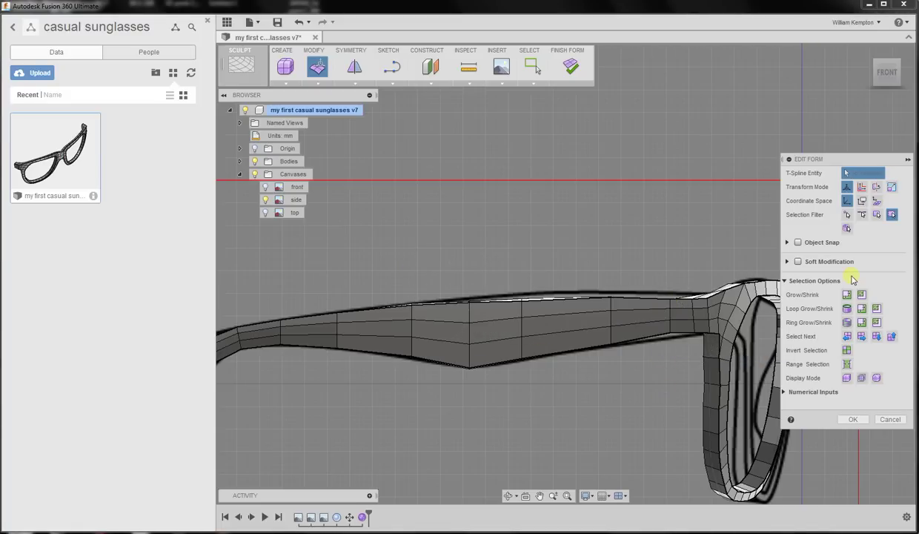
# Restrict selection to vertices and lower the temple arm's bottom vertices just behind the hinge by about 0.9 mm
pyautogui.click(847, 215)
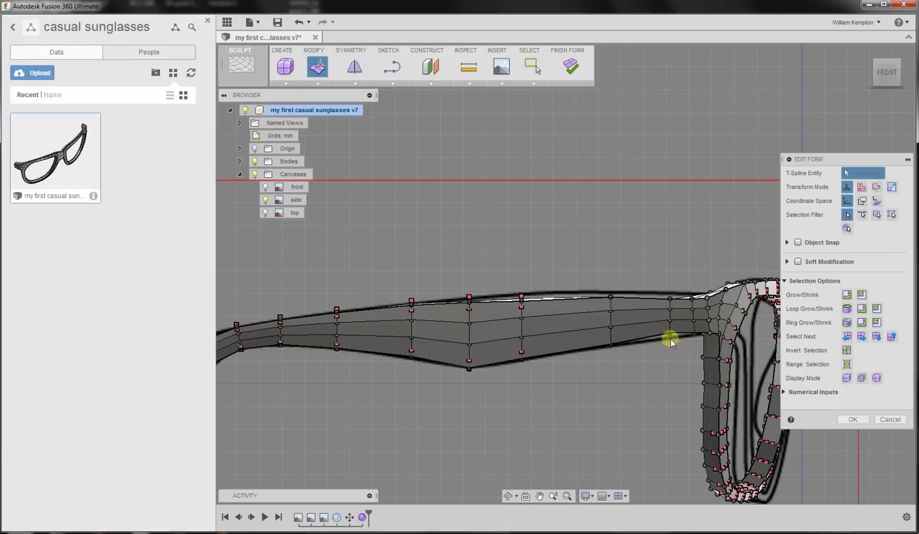
pyautogui.click(663, 331)
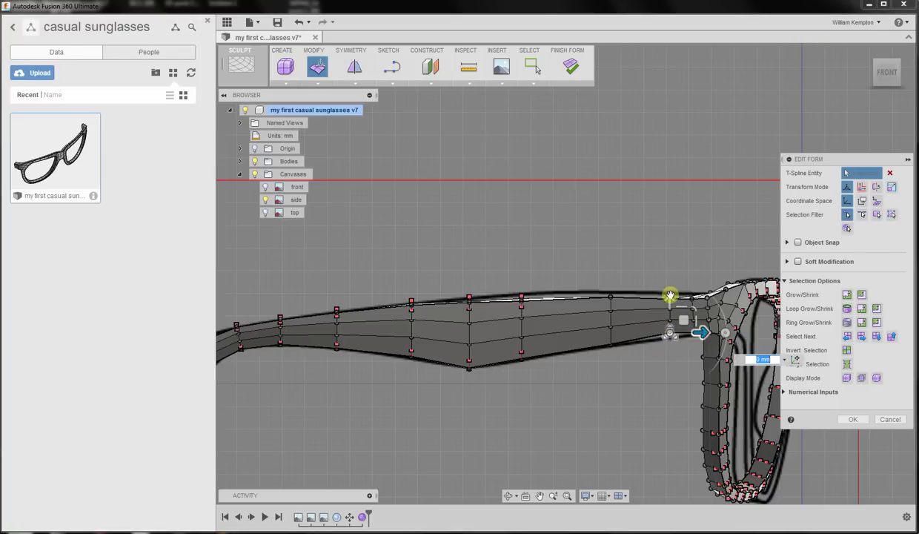
pyautogui.click(669, 297)
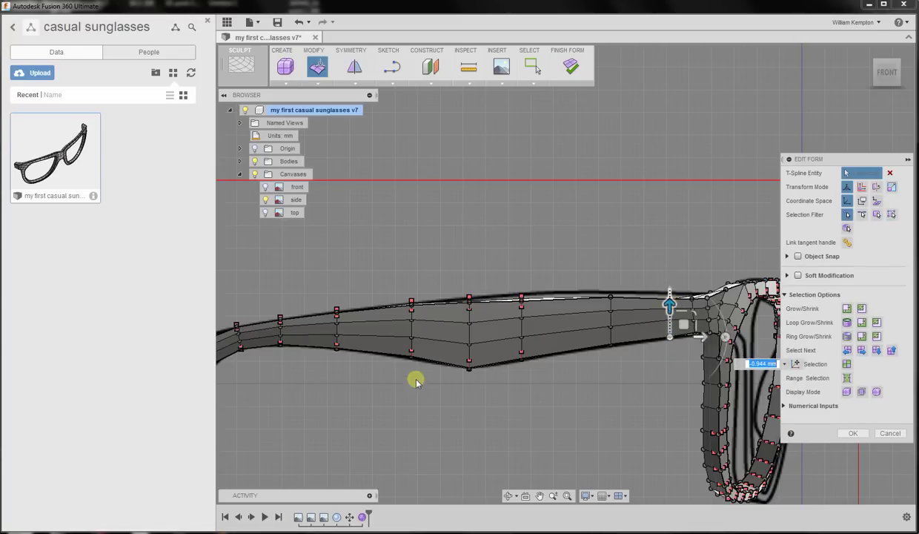
pyautogui.click(477, 291)
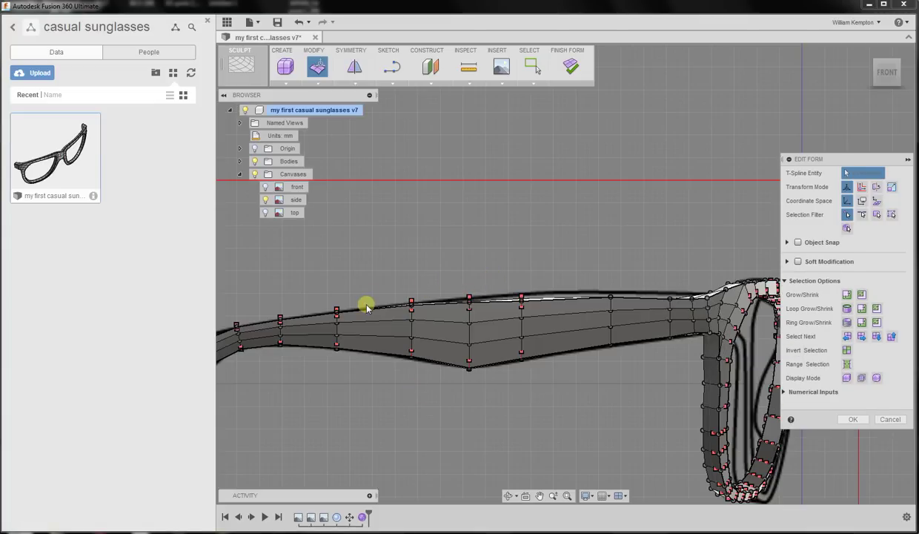
# Restrict selection to edges and uncrease the two short edges across the thickness at the end of the temple arm's ear tip
pyautogui.scroll(-2, 310, 346)
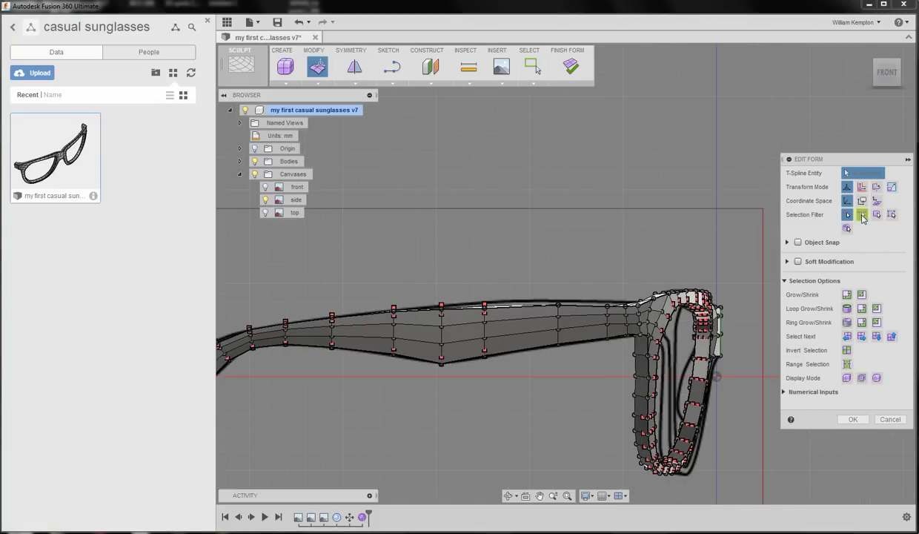
pyautogui.click(862, 215)
pyautogui.scroll(3, 451, 339)
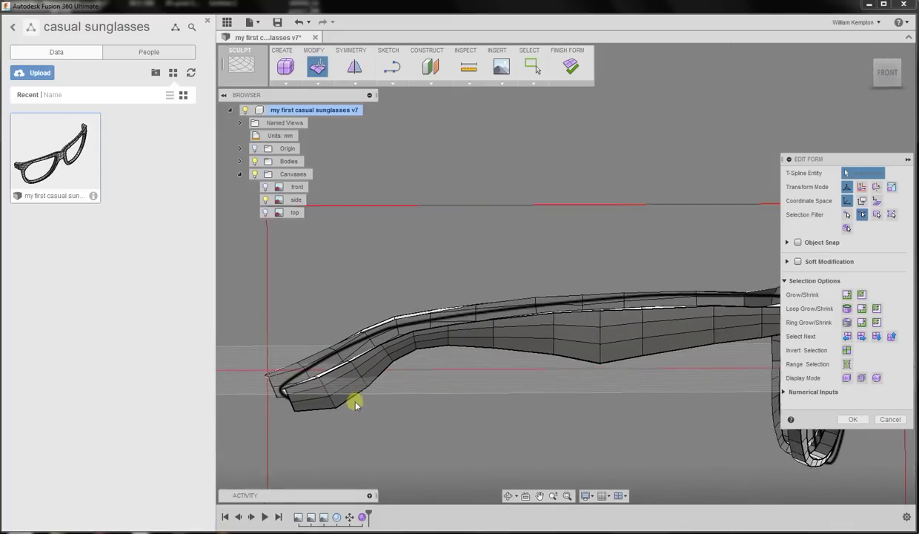
pyautogui.keyDown('shift'); pyautogui.moveTo(355, 404); pyautogui.dragTo(534, 390, button='middle'); pyautogui.keyUp('shift')
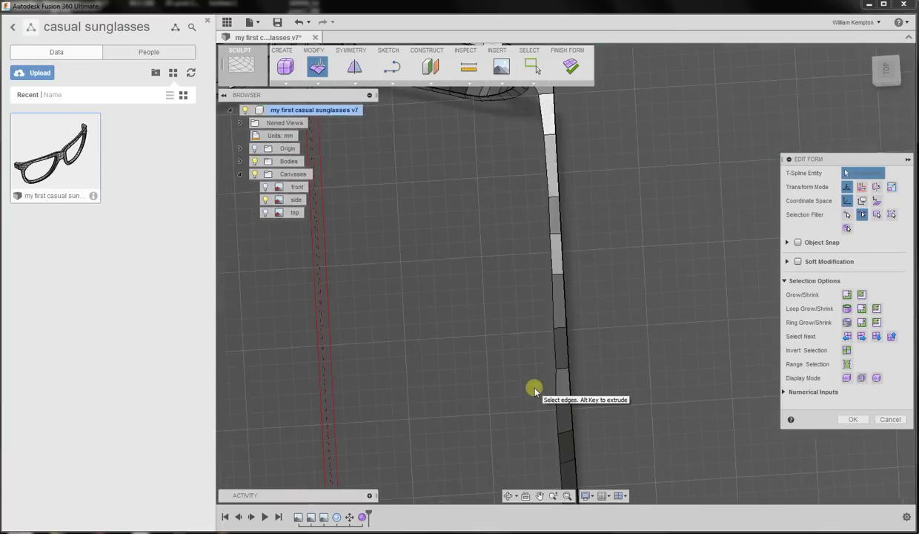
pyautogui.scroll(-2, 533, 389)
pyautogui.click(887, 72)
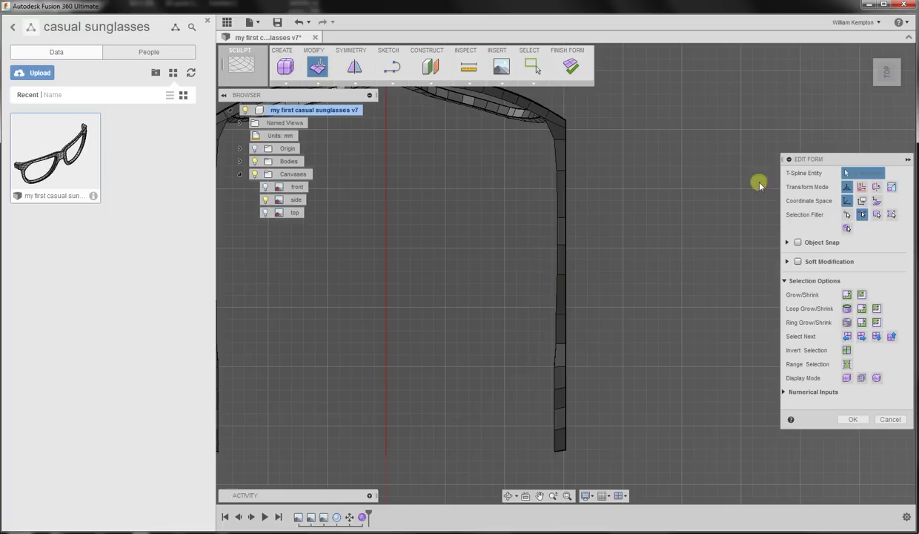
pyautogui.keyDown('shift'); pyautogui.moveTo(407, 486); pyautogui.dragTo(519, 443, button='middle'); pyautogui.keyUp('shift')
pyautogui.scroll(10, 520, 445)
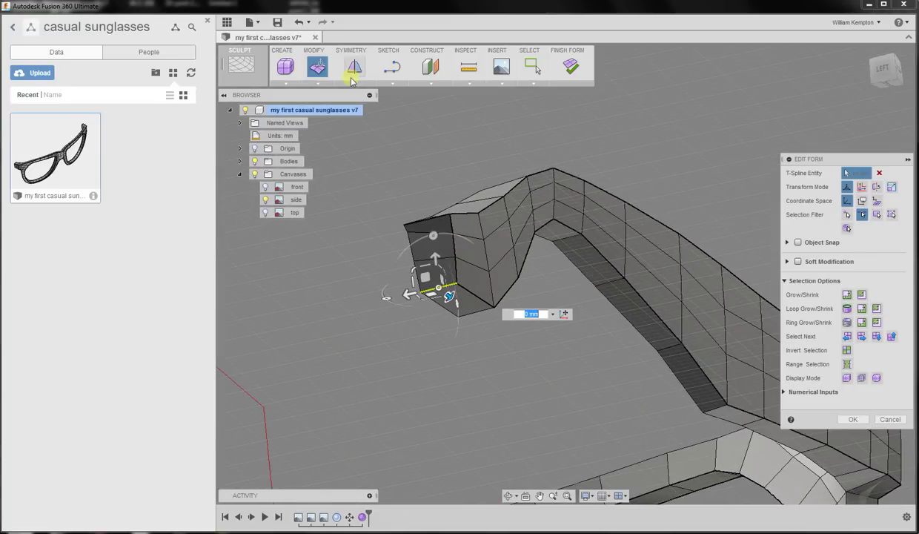
pyautogui.click(317, 80)
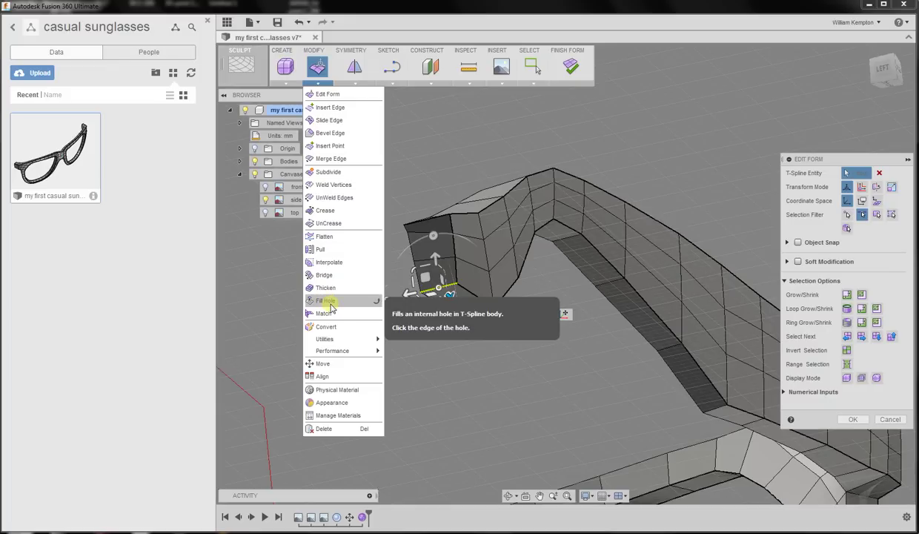
pyautogui.click(334, 223)
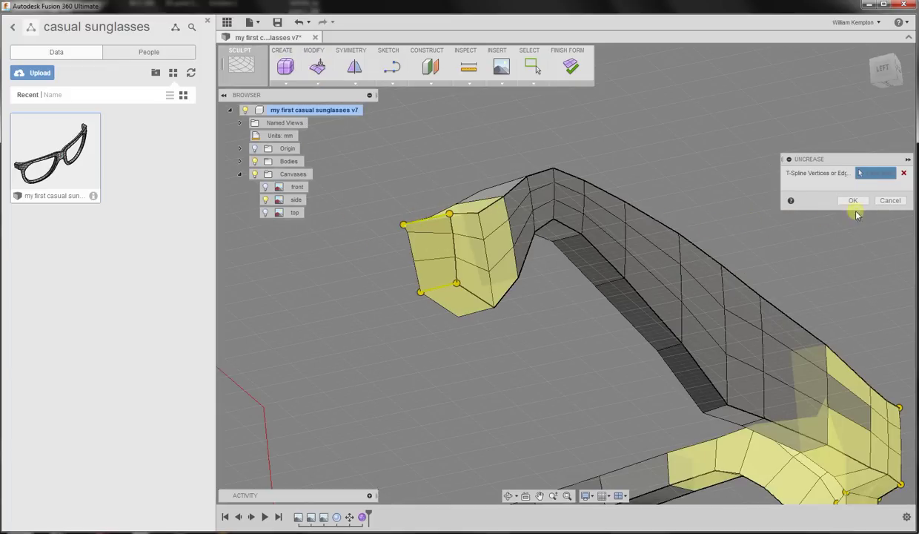
pyautogui.click(852, 201)
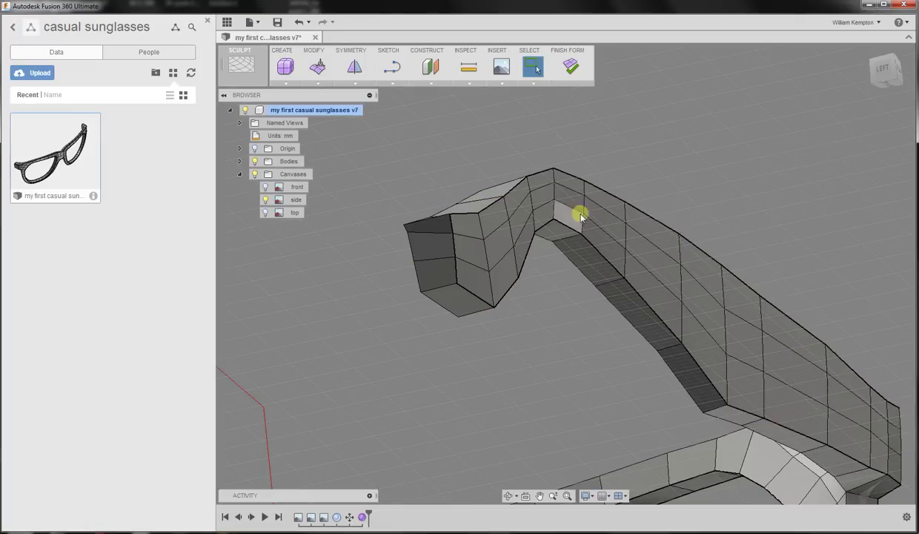
# Resume editing the form and switch it to smooth display to inspect the rounded ear tip
pyautogui.click(319, 69)
pyautogui.click(788, 262)
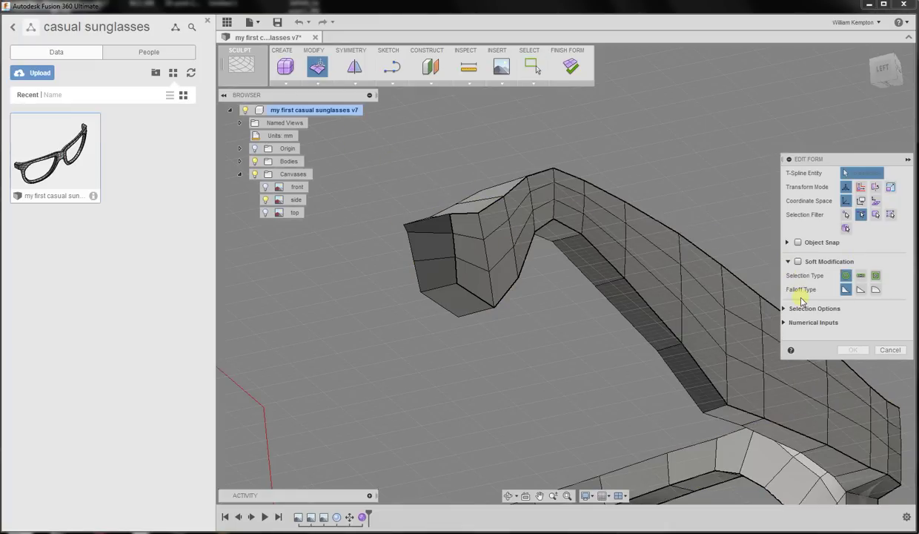
pyautogui.click(785, 308)
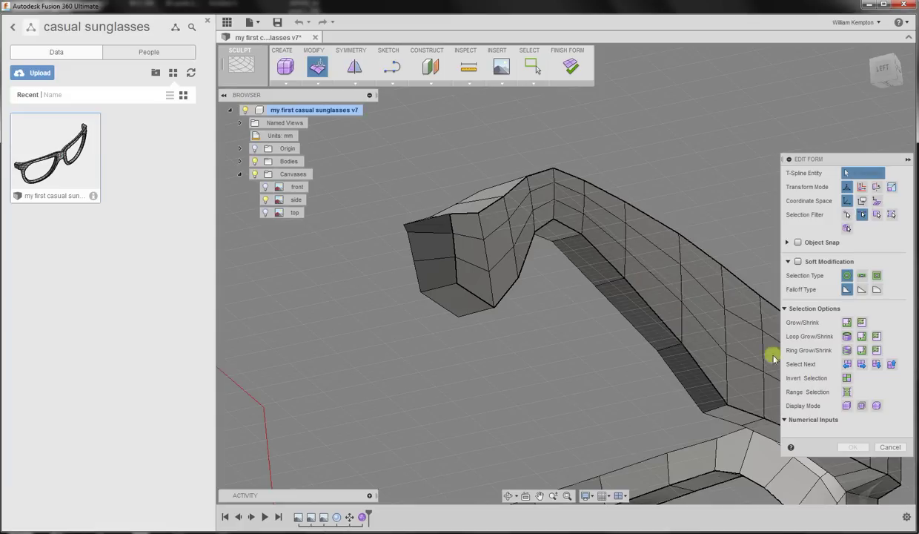
pyautogui.click(689, 310)
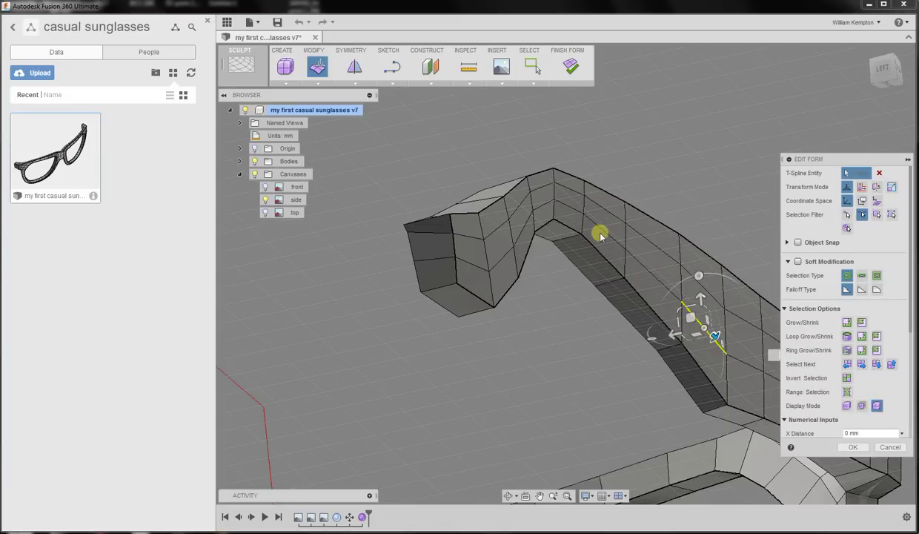
pyautogui.hotkey('alt', '3')
pyautogui.keyDown('shift'); pyautogui.moveTo(582, 180); pyautogui.dragTo(422, 361, button='middle'); pyautogui.keyUp('shift')
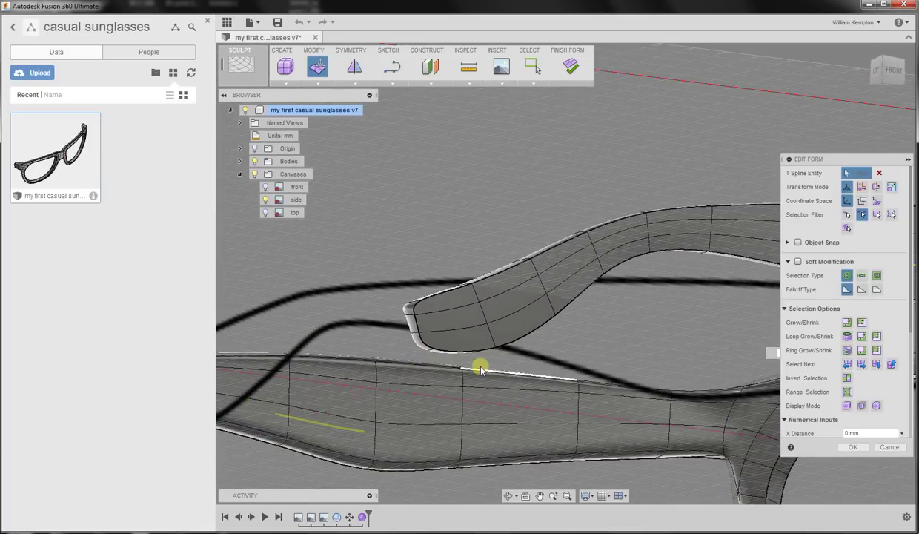
pyautogui.click(404, 346)
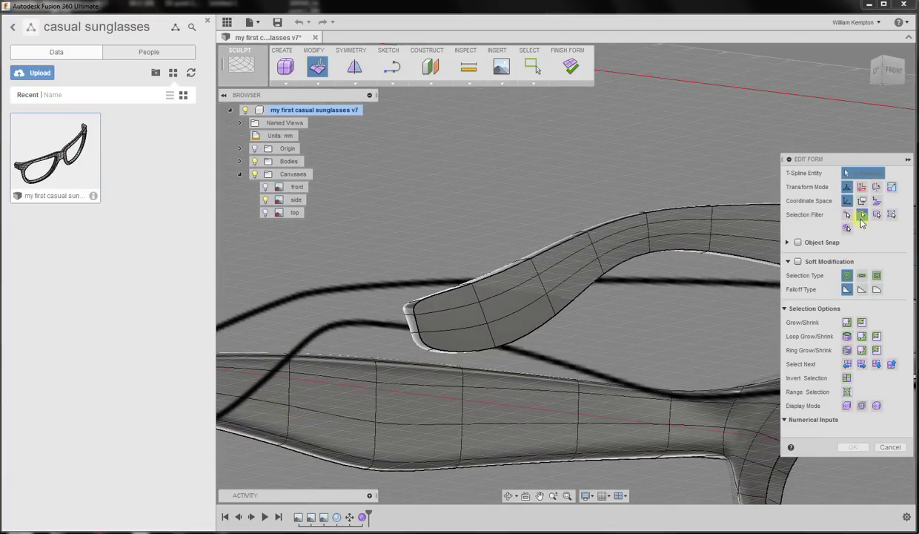
# In the front view, move the ear tip's bottom end edge about 3.1 mm toward the frame and 0.6 mm down to follow the side canvas
pyautogui.click(862, 216)
pyautogui.scroll(2, 428, 351)
pyautogui.scroll(2, 430, 353)
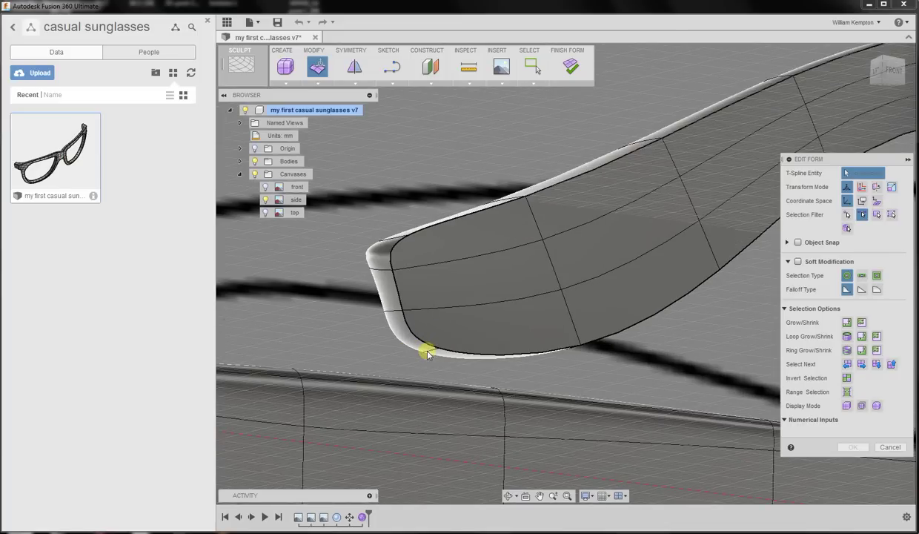
pyautogui.keyDown('shift'); pyautogui.moveTo(428, 351); pyautogui.dragTo(573, 348, button='middle'); pyautogui.keyUp('shift')
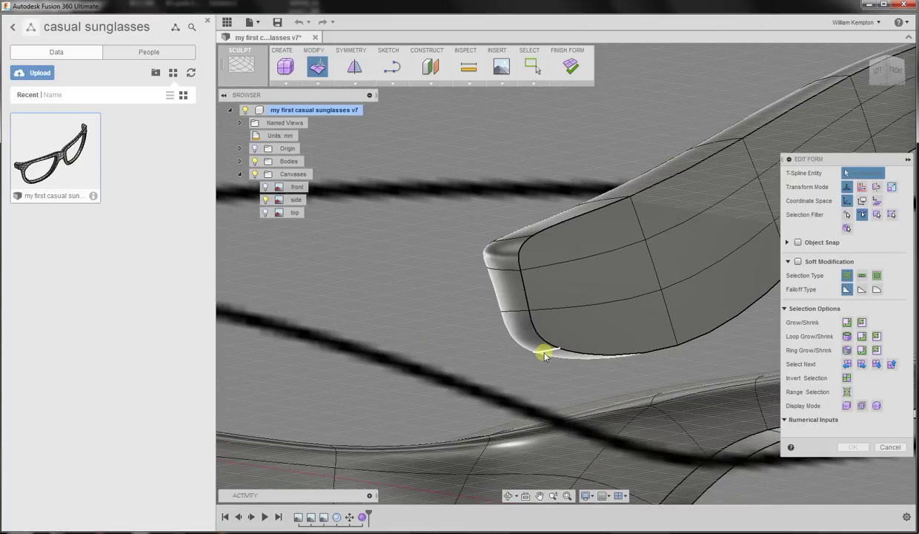
pyautogui.click(544, 356)
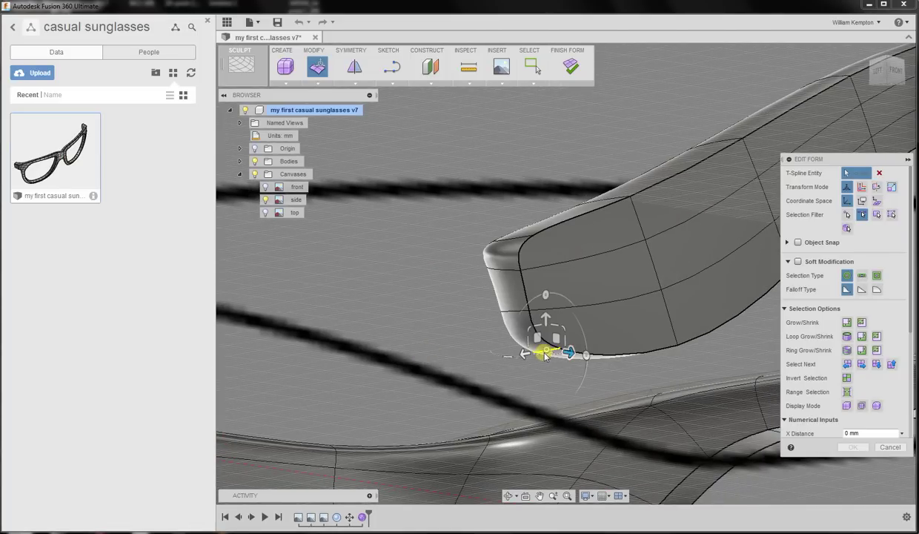
pyautogui.click(899, 72)
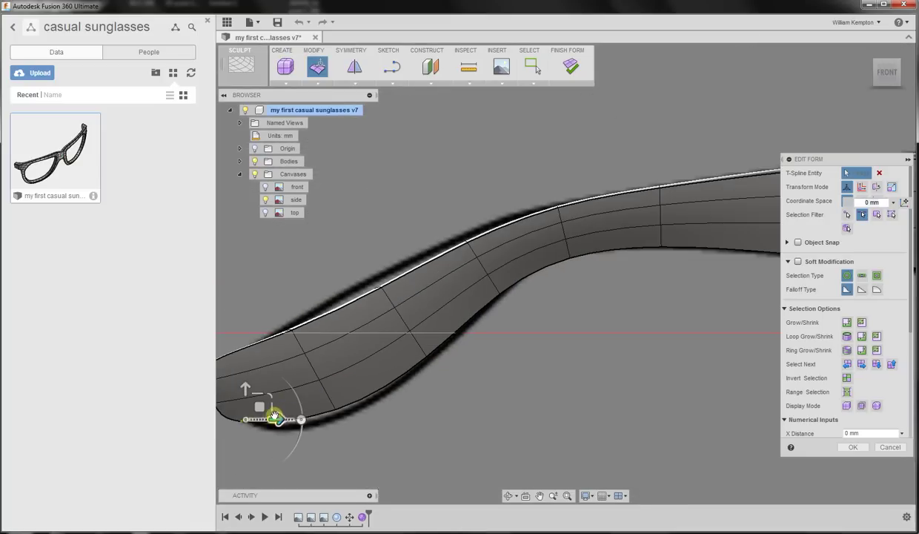
pyautogui.moveTo(262, 410); pyautogui.dragTo(295, 413)
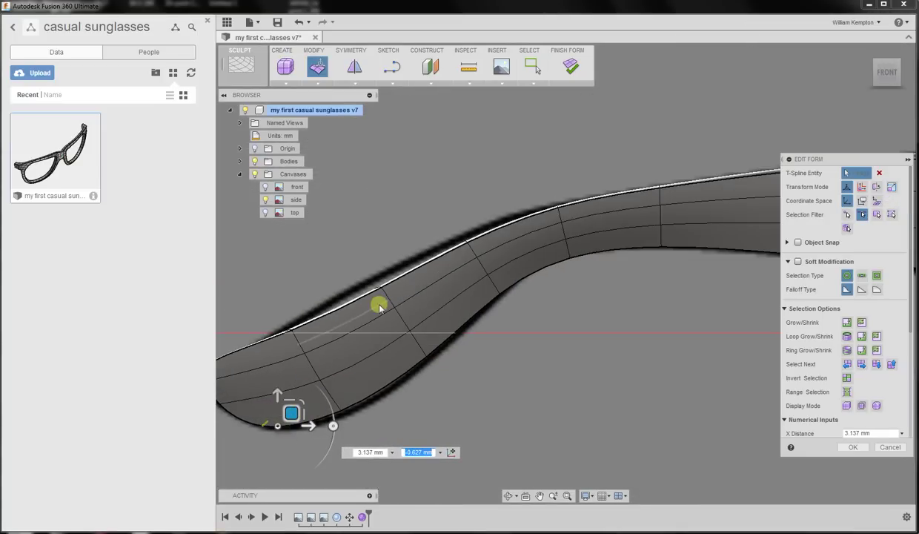
# Switch to the top view and show the top canvas beneath the temple arm
pyautogui.click(540, 380)
pyautogui.scroll(-10, 539, 380)
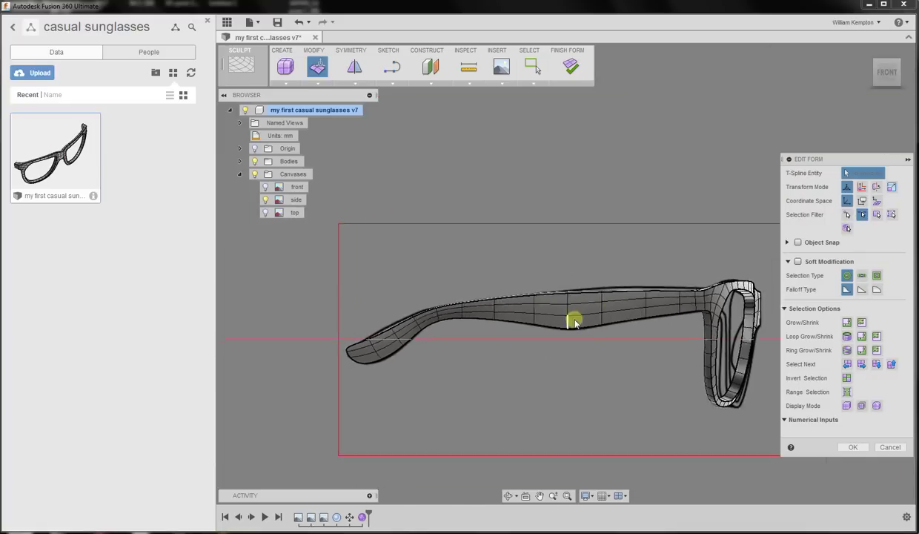
pyautogui.scroll(-1, 575, 322)
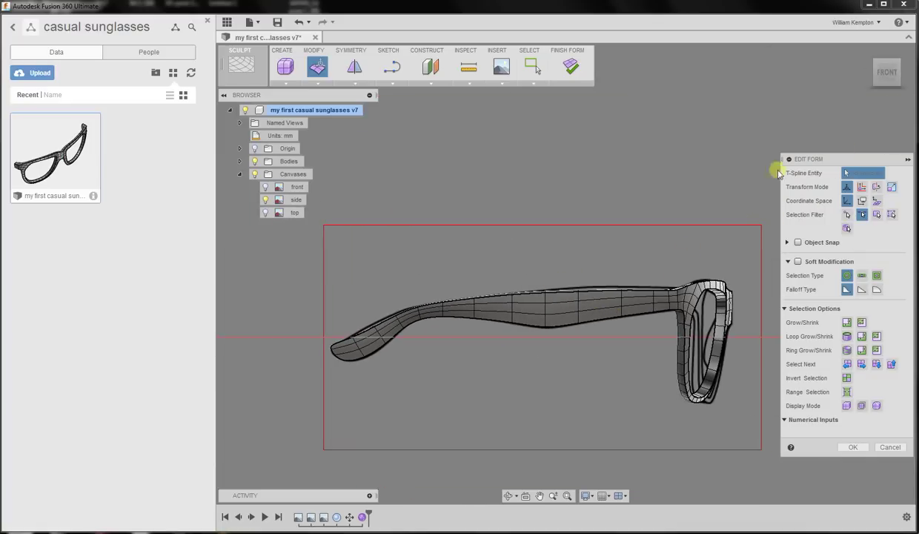
pyautogui.click(889, 57)
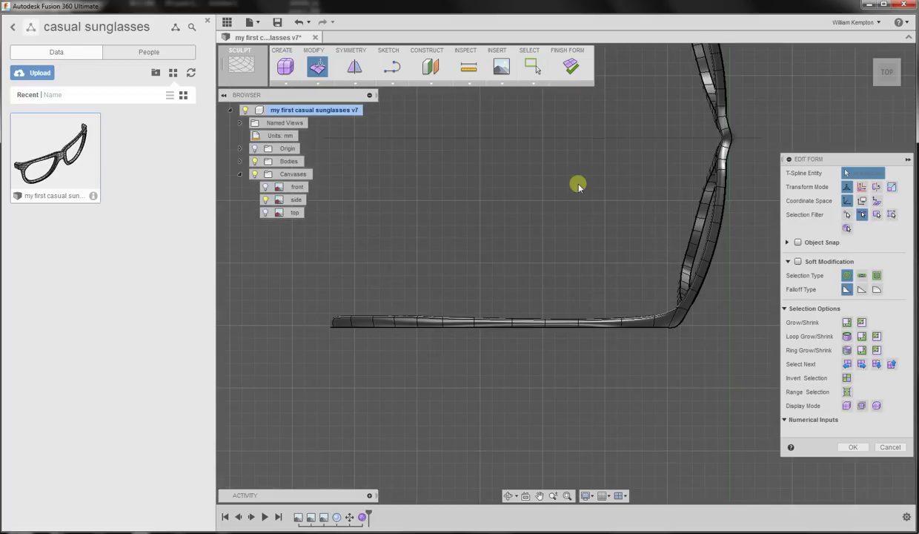
pyautogui.click(265, 213)
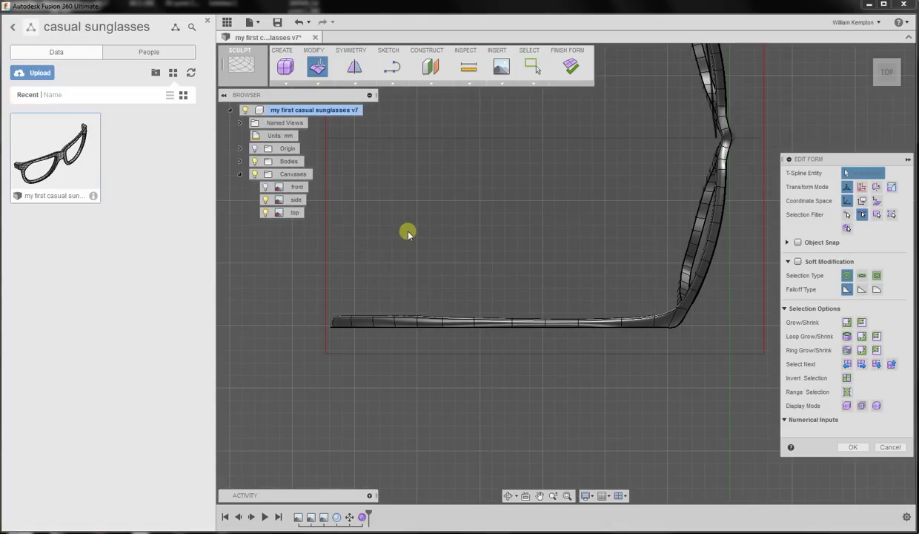
pyautogui.moveTo(407, 233); pyautogui.dragTo(413, 435, button='middle')
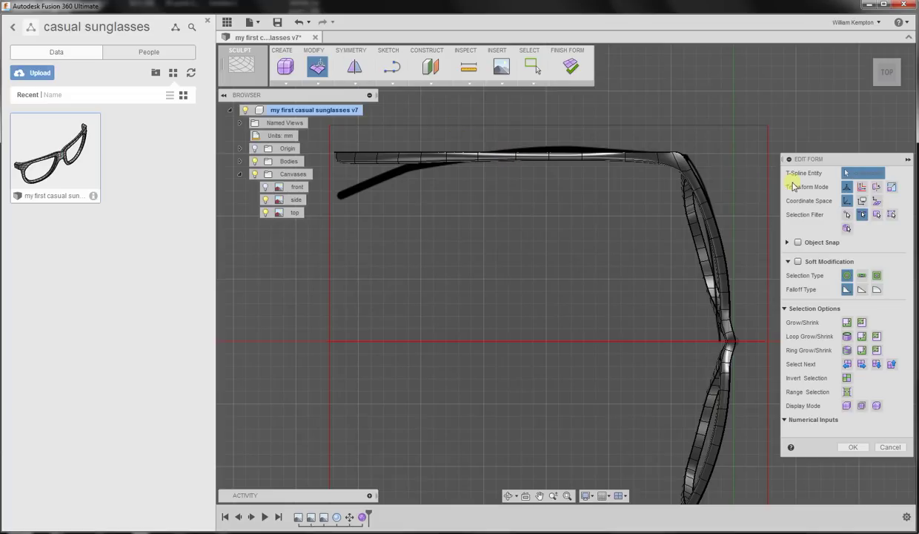
# Restrict selection to vertices and move the vertex column at the middle of the temple arm outward about 3.6 mm toward the top canvas
pyautogui.click(847, 214)
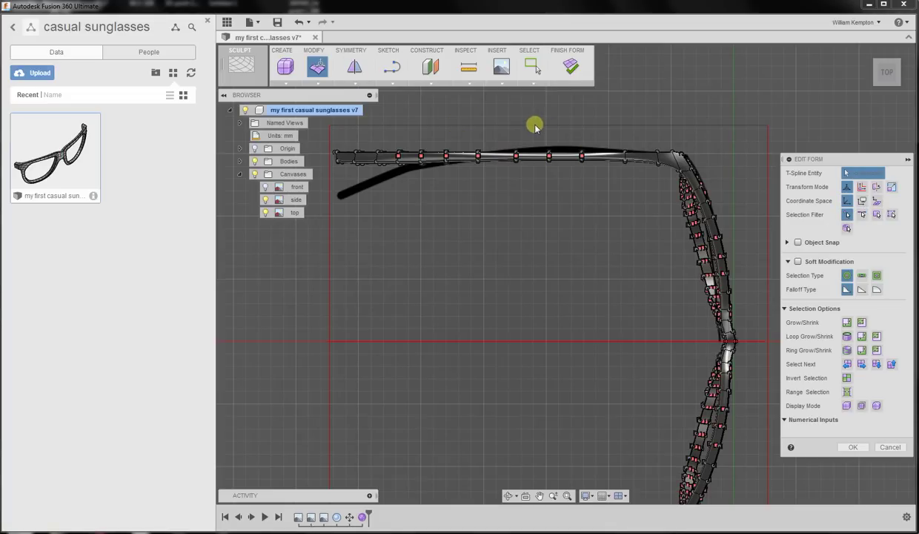
pyautogui.moveTo(533, 129); pyautogui.dragTo(563, 180)
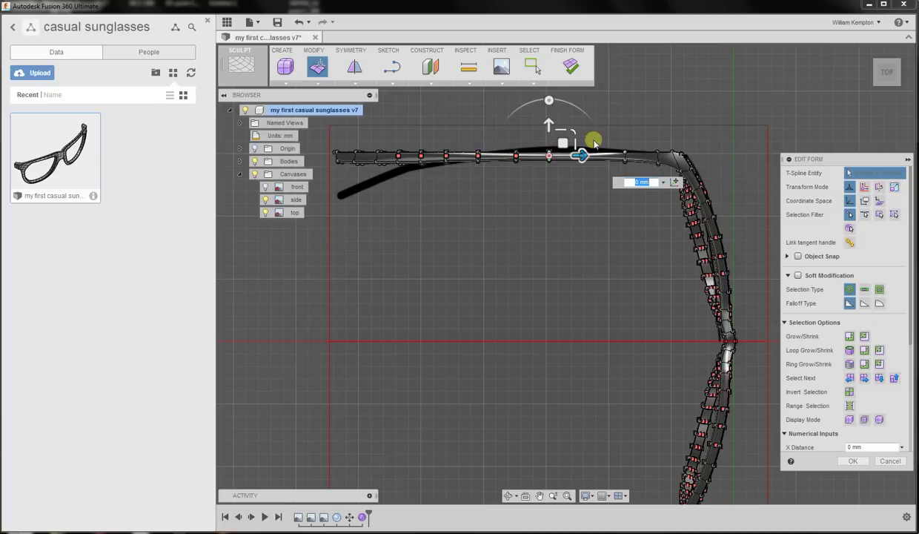
pyautogui.click(537, 141)
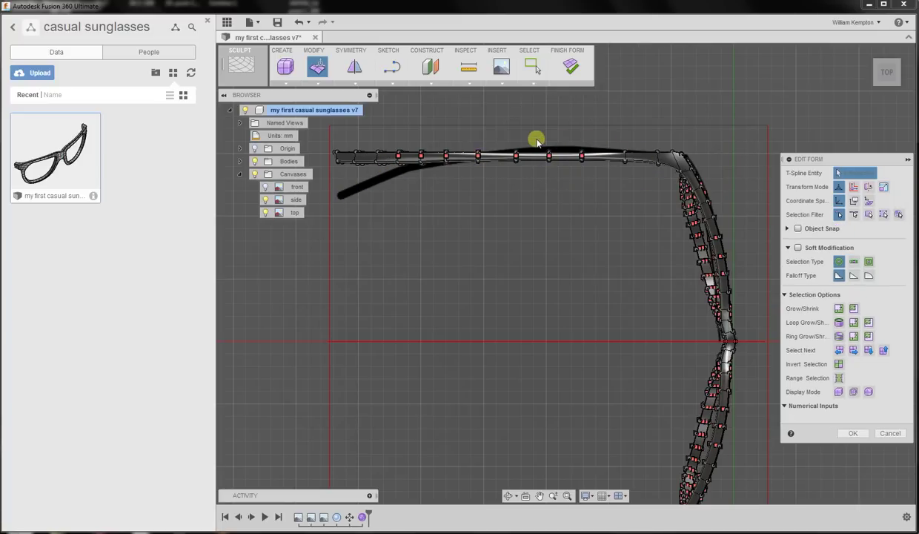
pyautogui.moveTo(519, 126); pyautogui.dragTo(555, 183)
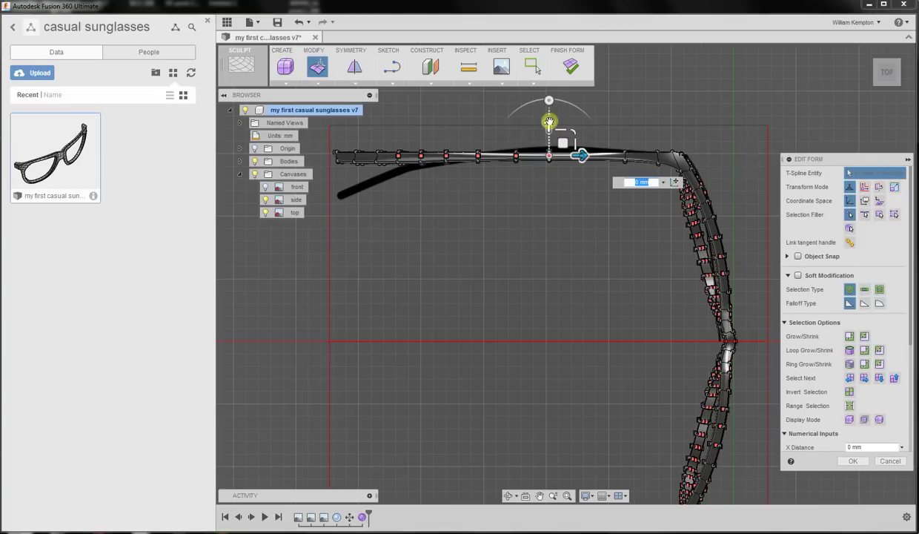
pyautogui.moveTo(548, 121); pyautogui.dragTo(548, 113)
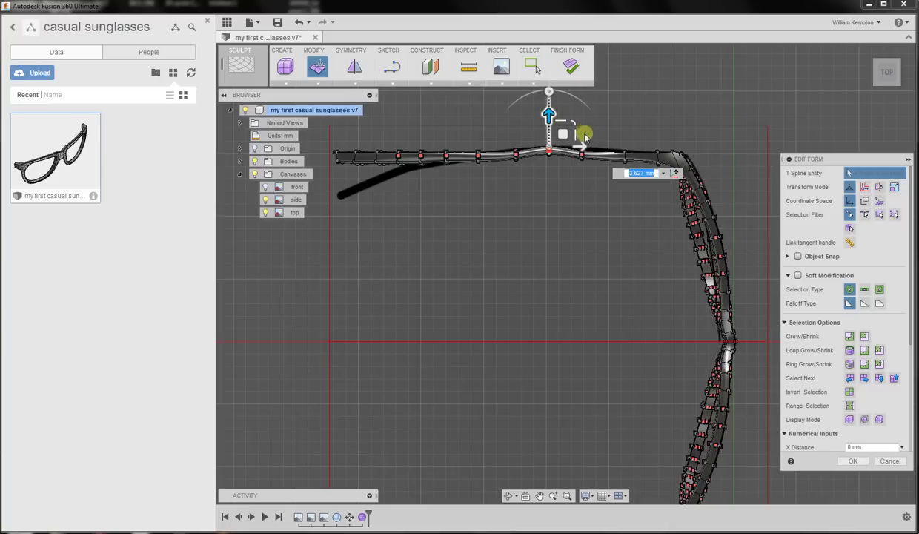
# Switch to box display and move the next two vertex columns toward the hinge outward about 2.1 mm and 1.1 mm
pyautogui.click(848, 421)
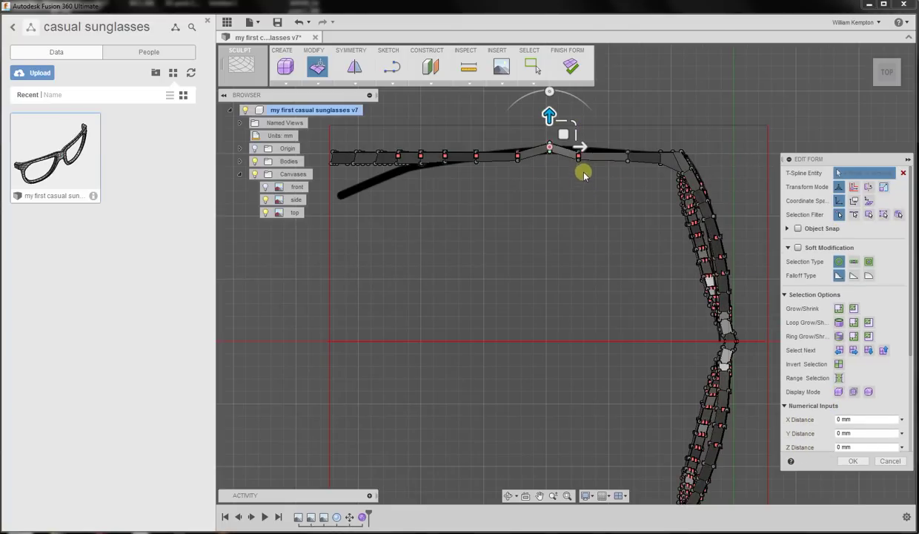
pyautogui.click(584, 169)
pyautogui.scroll(2, 576, 148)
pyautogui.scroll(2, 569, 142)
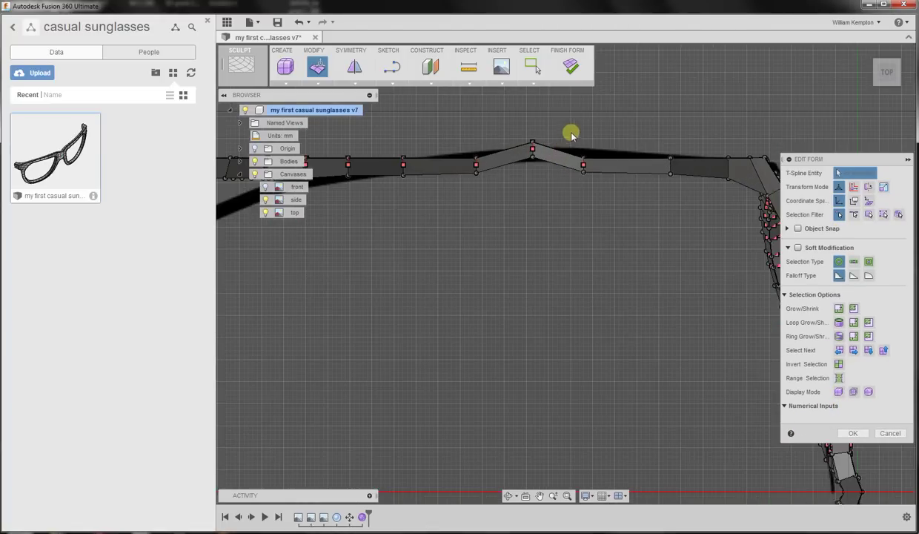
pyautogui.moveTo(570, 132); pyautogui.dragTo(610, 205)
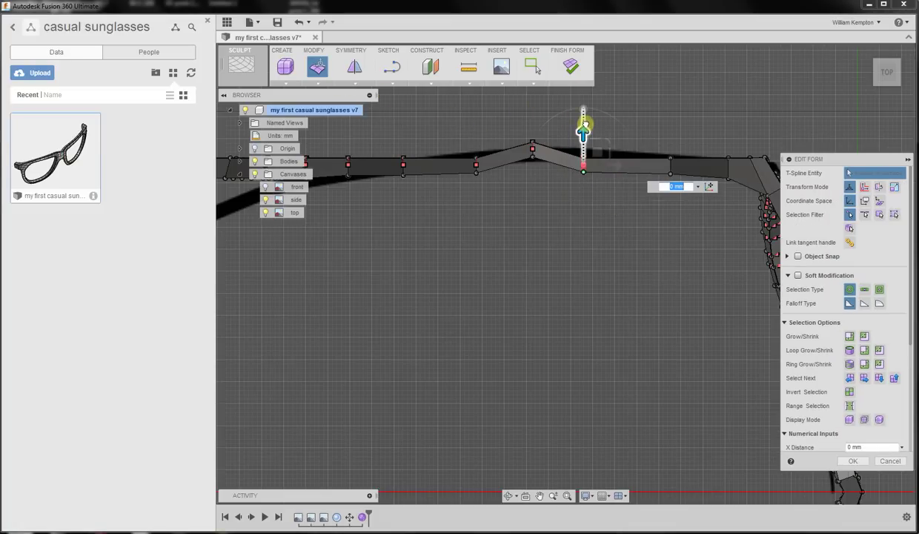
pyautogui.moveTo(585, 131); pyautogui.dragTo(584, 122)
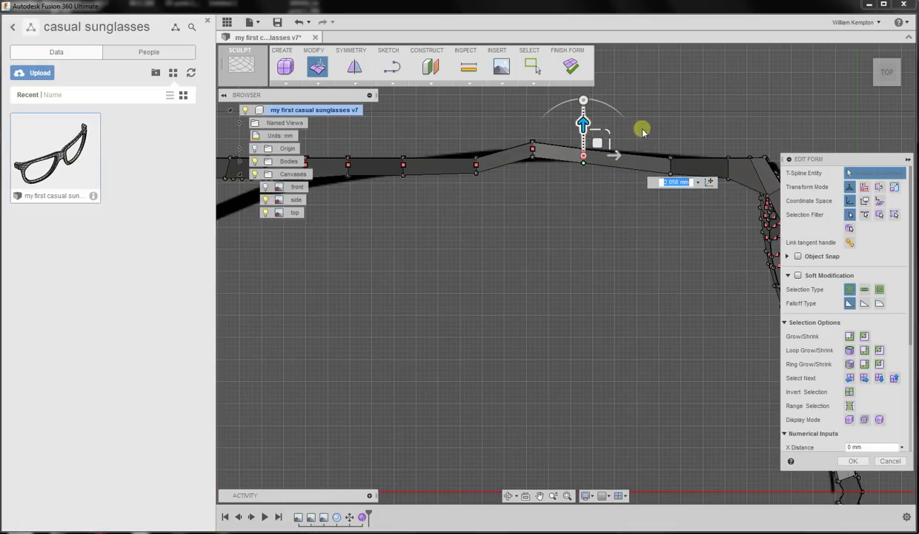
pyautogui.moveTo(656, 139); pyautogui.dragTo(685, 201)
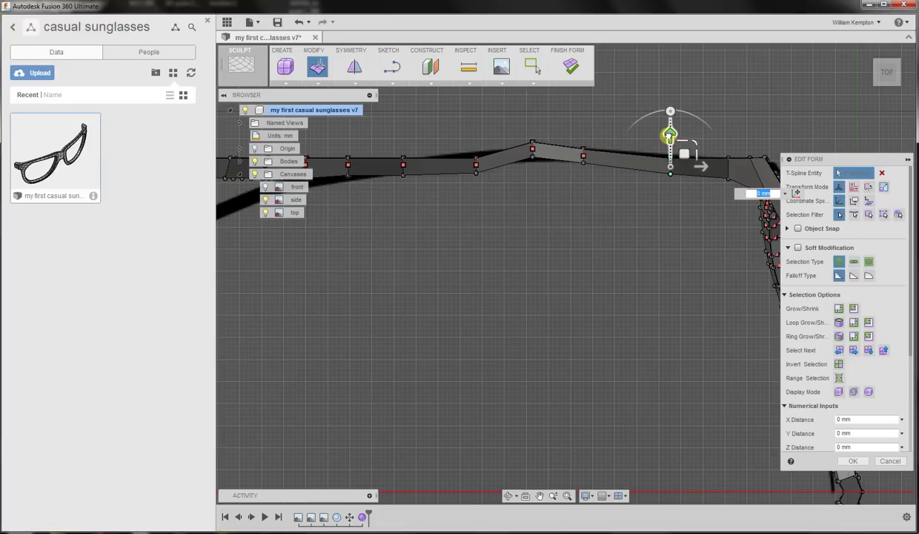
pyautogui.moveTo(669, 138); pyautogui.dragTo(670, 131)
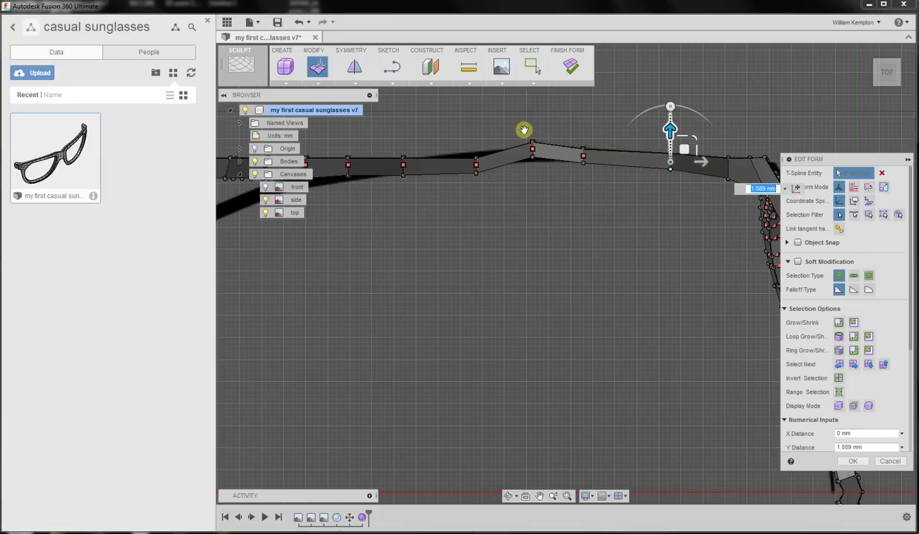
# Pull the mid-arm vertex column back inward about 1.5 mm and move its neighbour toward the ear tip outward about 1.6 mm
pyautogui.moveTo(525, 129); pyautogui.dragTo(545, 177)
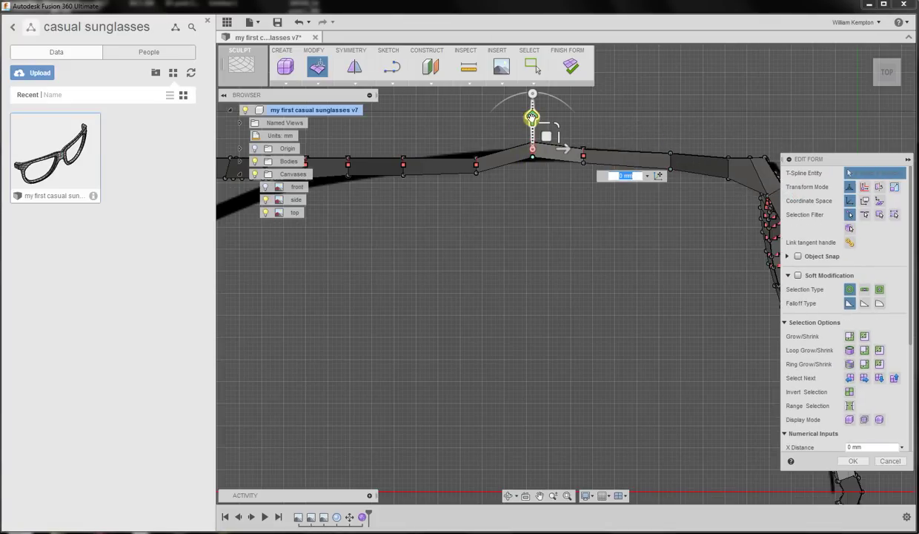
pyautogui.moveTo(532, 117); pyautogui.dragTo(531, 124)
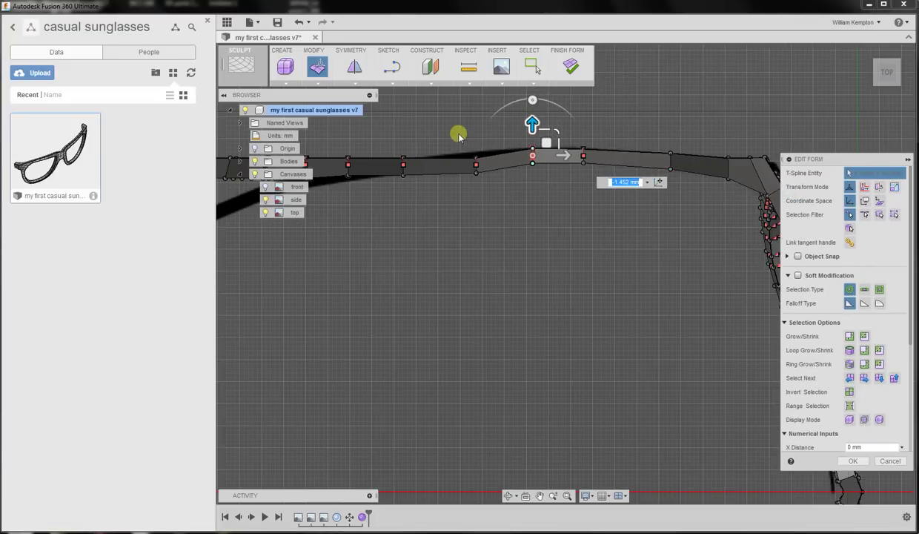
pyautogui.moveTo(458, 133); pyautogui.dragTo(490, 198)
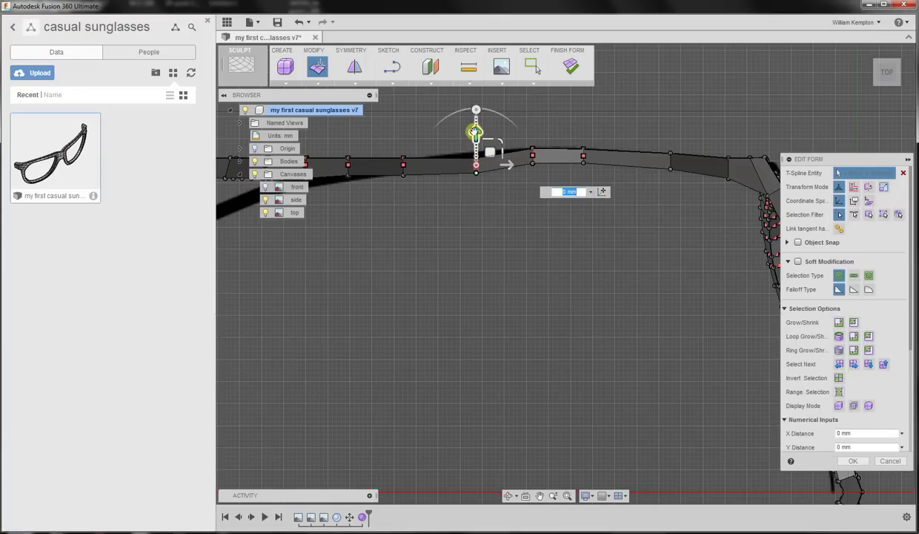
pyautogui.moveTo(475, 132); pyautogui.dragTo(473, 127)
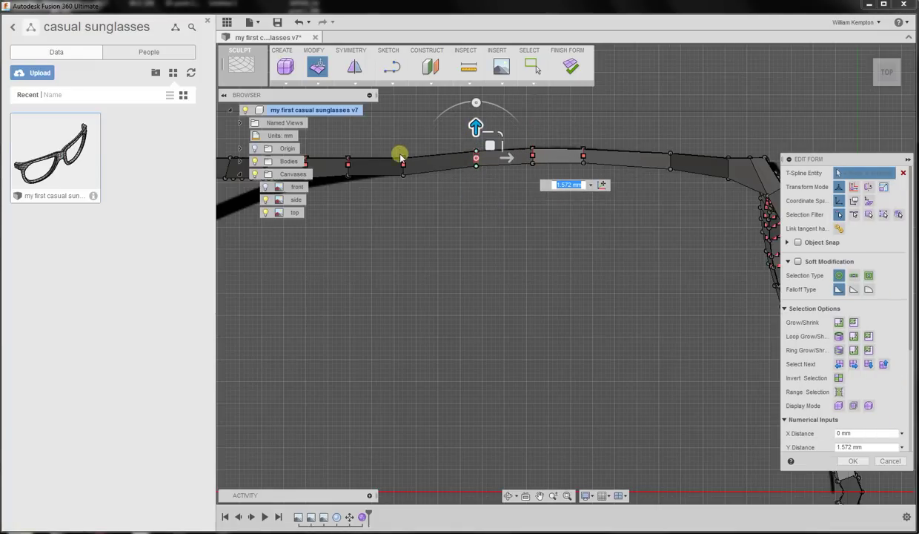
# Move the vertex column where the canvas starts bending inward by about 1 mm and rotate it slightly to follow the curve
pyautogui.moveTo(371, 130); pyautogui.dragTo(410, 204)
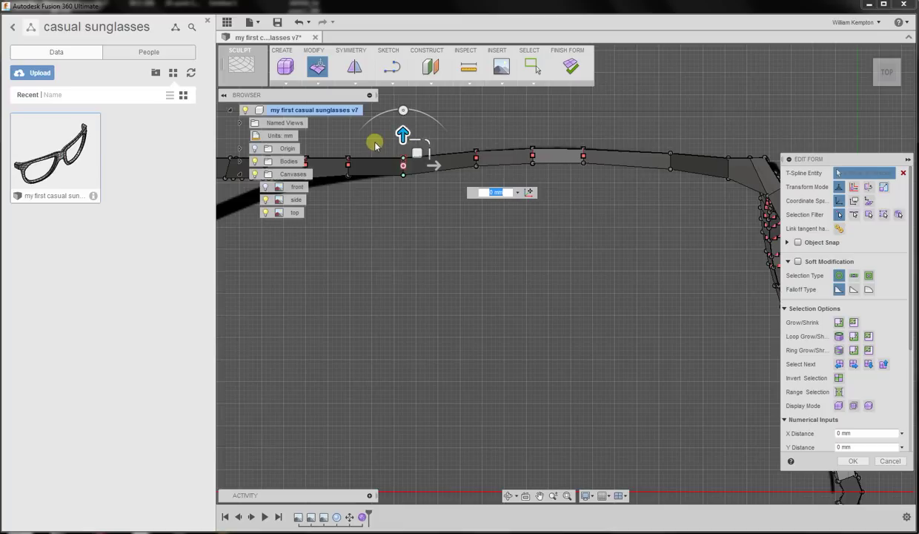
pyautogui.moveTo(335, 134); pyautogui.dragTo(367, 204)
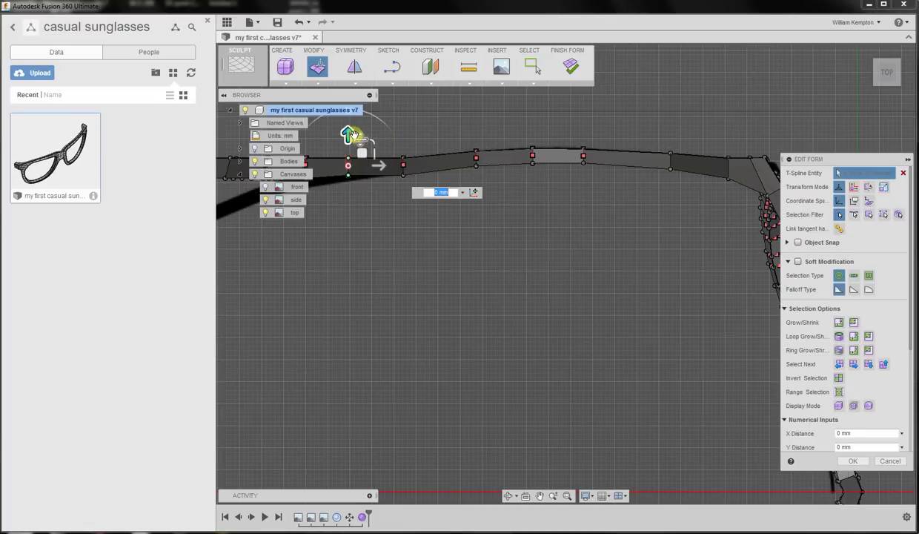
pyautogui.moveTo(348, 134); pyautogui.dragTo(347, 140)
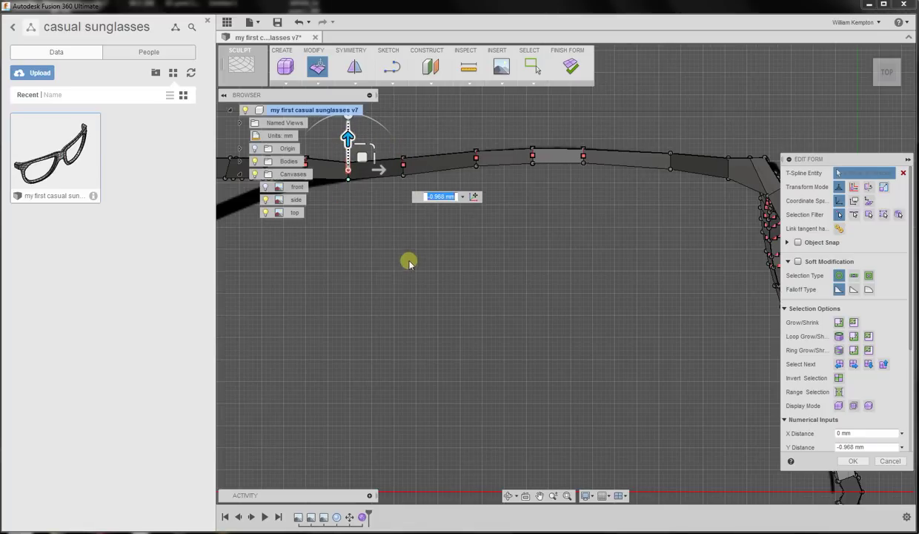
pyautogui.moveTo(406, 263); pyautogui.dragTo(577, 223, button='middle')
pyautogui.click(541, 174)
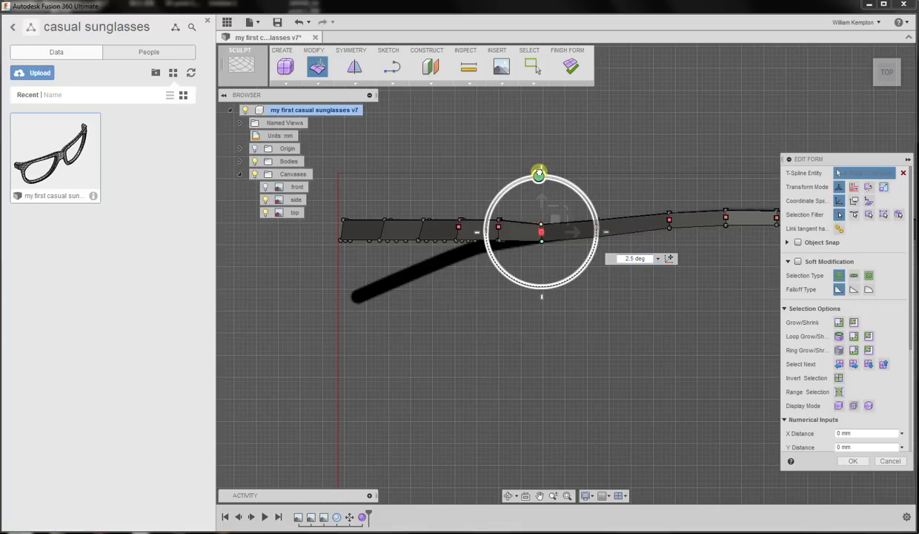
pyautogui.moveTo(538, 172); pyautogui.dragTo(538, 173)
pyautogui.click(480, 186)
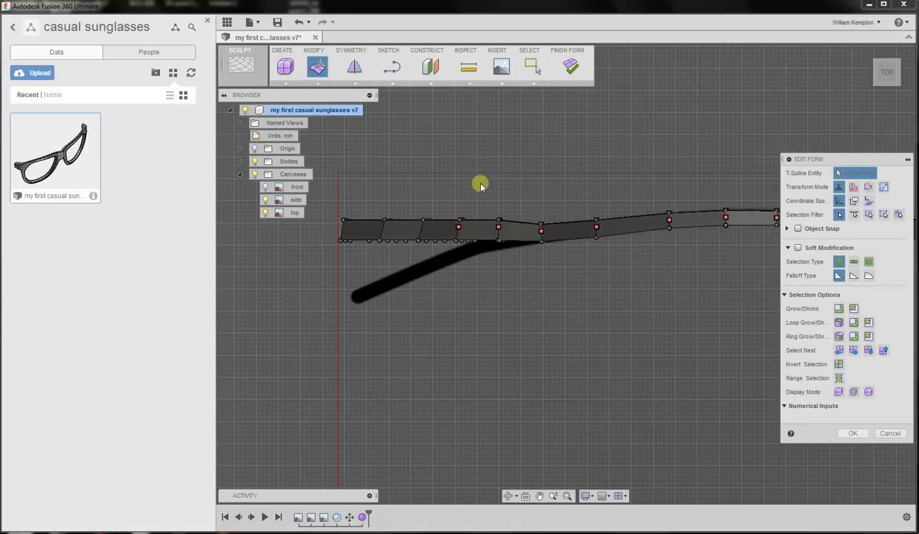
# Move the next vertex column toward the ear tip inward about 1.8 mm onto the top canvas curve
pyautogui.moveTo(479, 158); pyautogui.dragTo(488, 250)
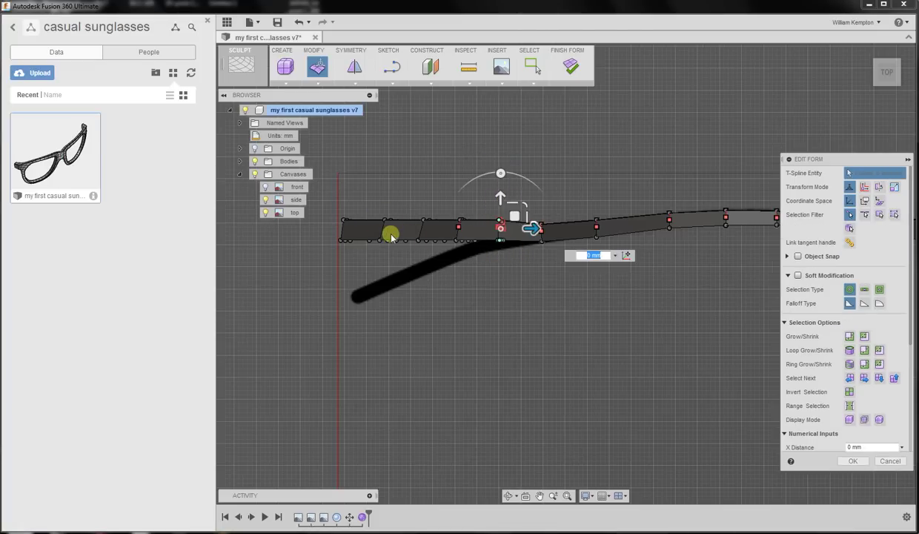
pyautogui.click(503, 177)
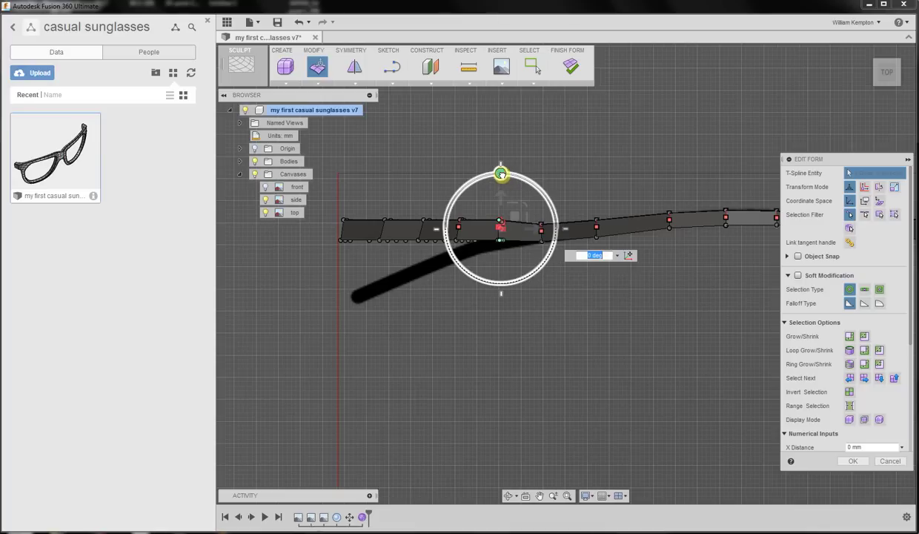
pyautogui.moveTo(497, 174); pyautogui.dragTo(501, 209)
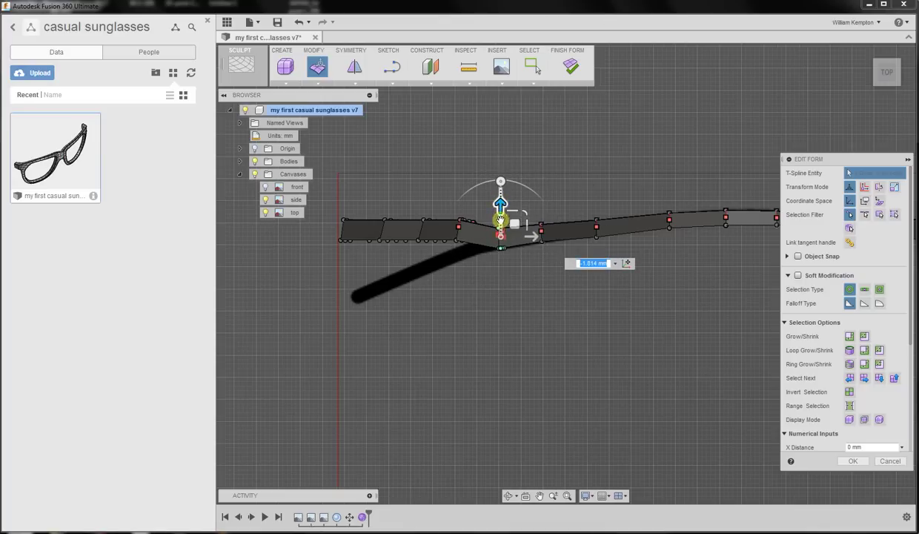
# Select the full vertex section one further toward the ear tip, move it inward onto the top canvas and rotate it about 22.4 degrees
pyautogui.keyDown('shift'); pyautogui.moveTo(501, 214); pyautogui.dragTo(413, 279, button='middle'); pyautogui.keyUp('shift')
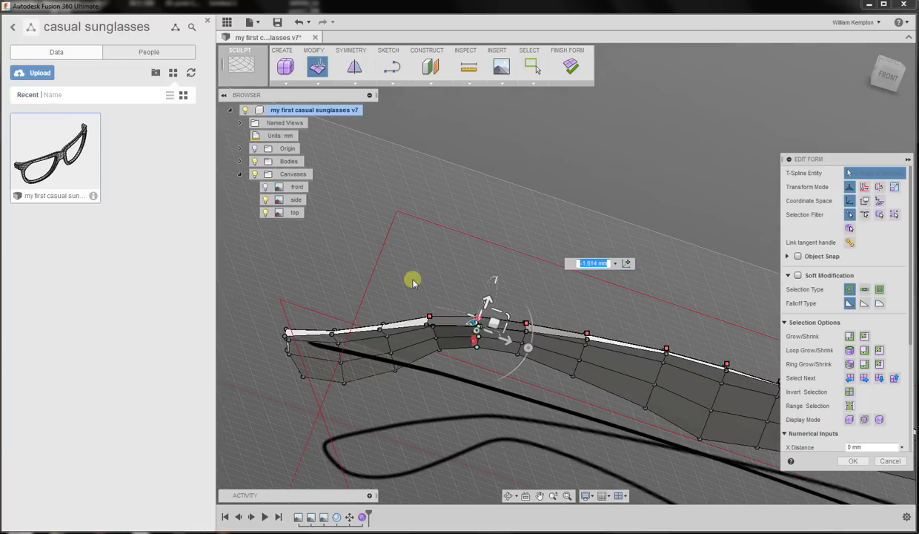
pyautogui.moveTo(412, 279); pyautogui.dragTo(450, 366)
pyautogui.keyDown('shift'); pyautogui.moveTo(450, 363); pyautogui.dragTo(474, 267, button='middle'); pyautogui.keyUp('shift')
pyautogui.click(893, 64)
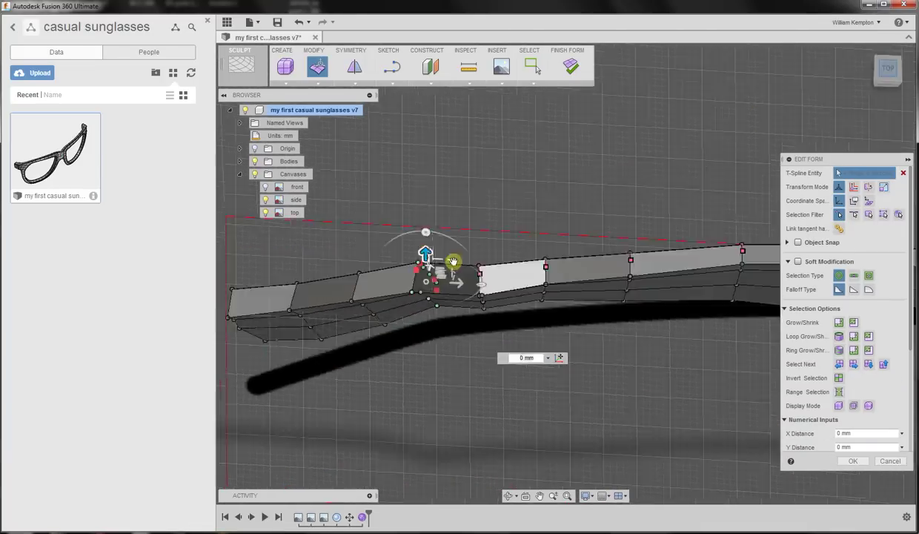
pyautogui.moveTo(441, 195)
pyautogui.mouseDown()
pyautogui.moveTo(440, 223)
pyautogui.moveTo(440, 205)
pyautogui.mouseUp()
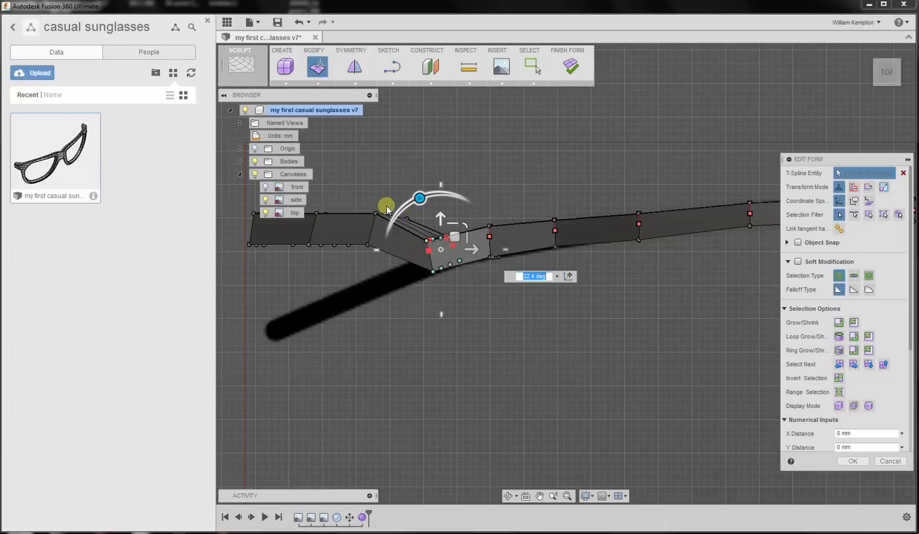
# Select the next full vertex section toward the ear tip, move it inward onto the top canvas and rotate it about 25 degrees
pyautogui.keyDown('shift'); pyautogui.moveTo(386, 209); pyautogui.dragTo(460, 358, button='middle'); pyautogui.keyUp('shift')
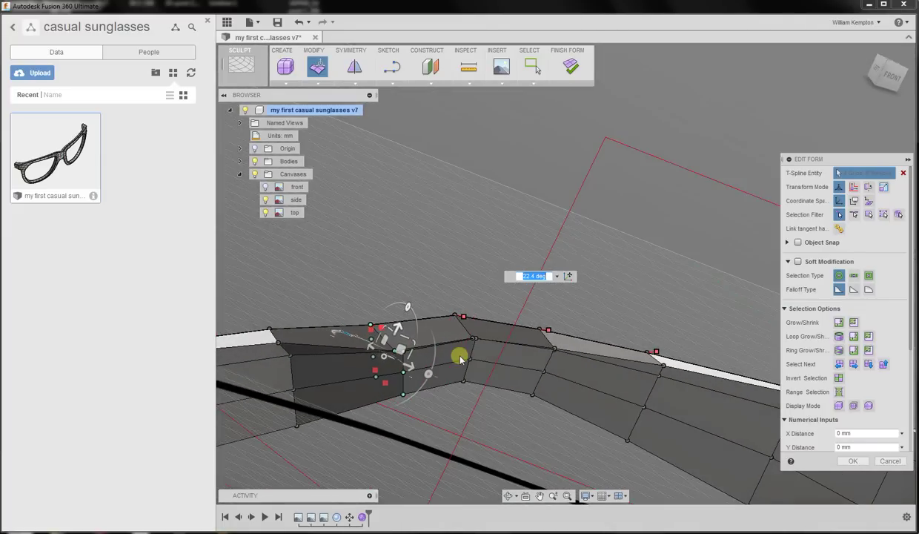
pyautogui.scroll(5, 556, 349)
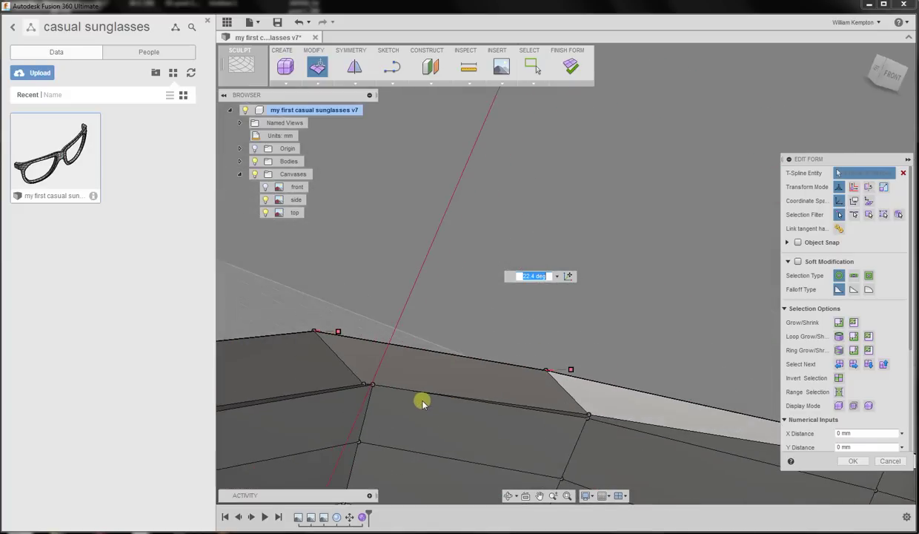
pyautogui.keyDown('shift'); pyautogui.moveTo(422, 401); pyautogui.dragTo(310, 211, button='middle'); pyautogui.keyUp('shift')
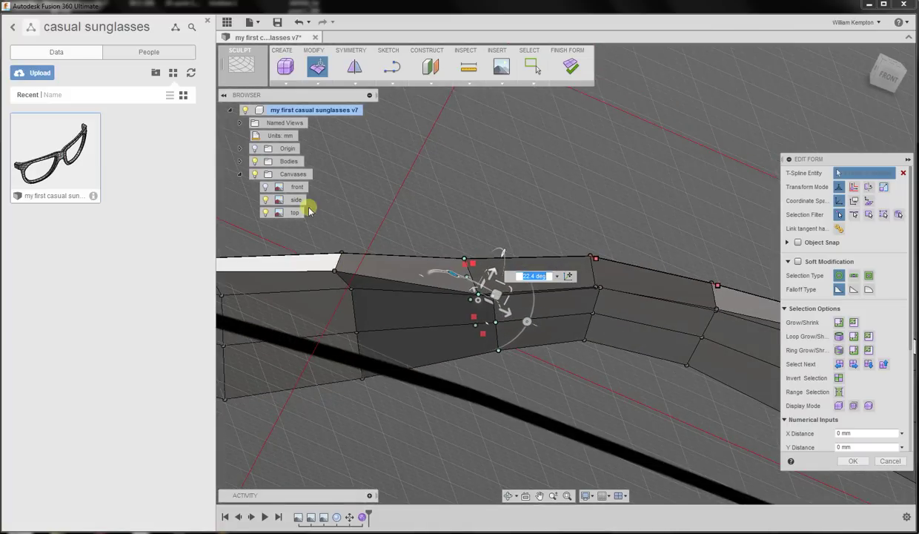
pyautogui.moveTo(321, 215); pyautogui.dragTo(378, 302)
pyautogui.moveTo(400, 417); pyautogui.dragTo(400, 416)
pyautogui.keyDown('shift'); pyautogui.moveTo(401, 415); pyautogui.dragTo(415, 371, button='middle'); pyautogui.keyUp('shift')
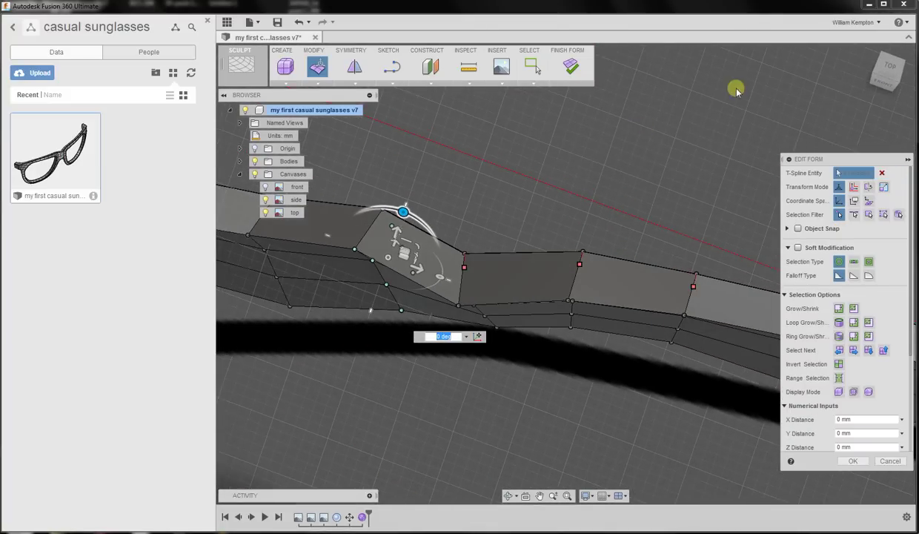
pyautogui.click(889, 65)
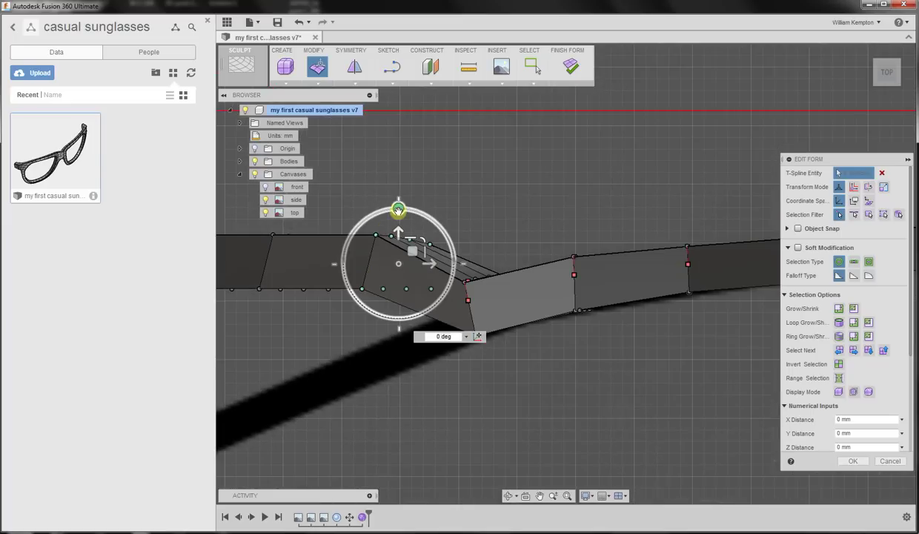
pyautogui.moveTo(398, 210); pyautogui.dragTo(391, 285)
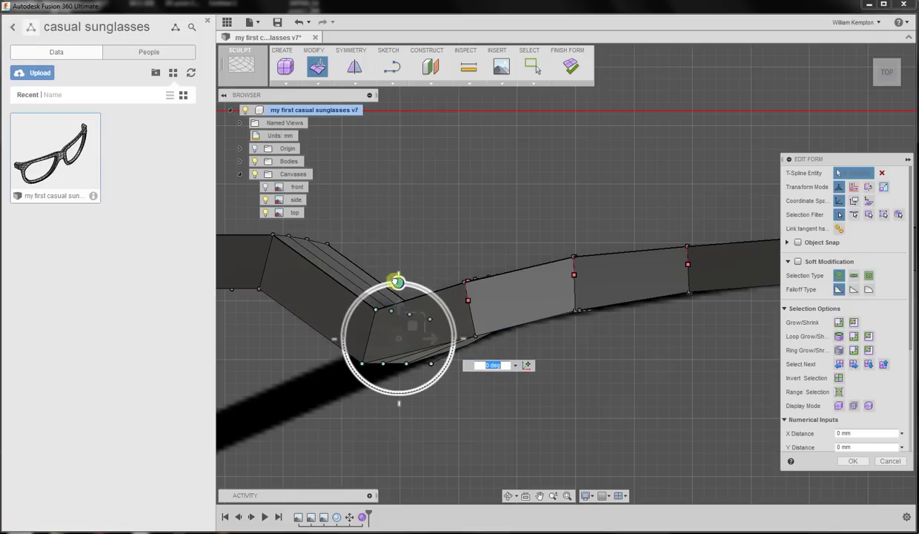
pyautogui.moveTo(391, 284); pyautogui.dragTo(384, 309)
pyautogui.scroll(-2, 353, 314)
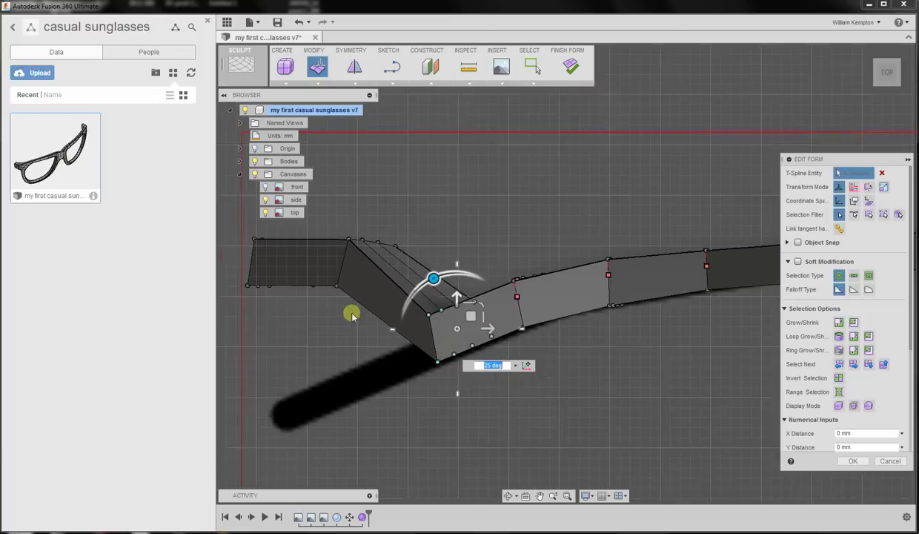
# Select the vertex section just before the ear tip's end, move it inward onto the top canvas and rotate it about 32.3 degrees
pyautogui.moveTo(373, 261)
pyautogui.keyDown('shift'); pyautogui.mouseDown(button='middle')
pyautogui.moveTo(375, 273)
pyautogui.moveTo(369, 269)
pyautogui.mouseUp(button='middle'); pyautogui.keyUp('shift')
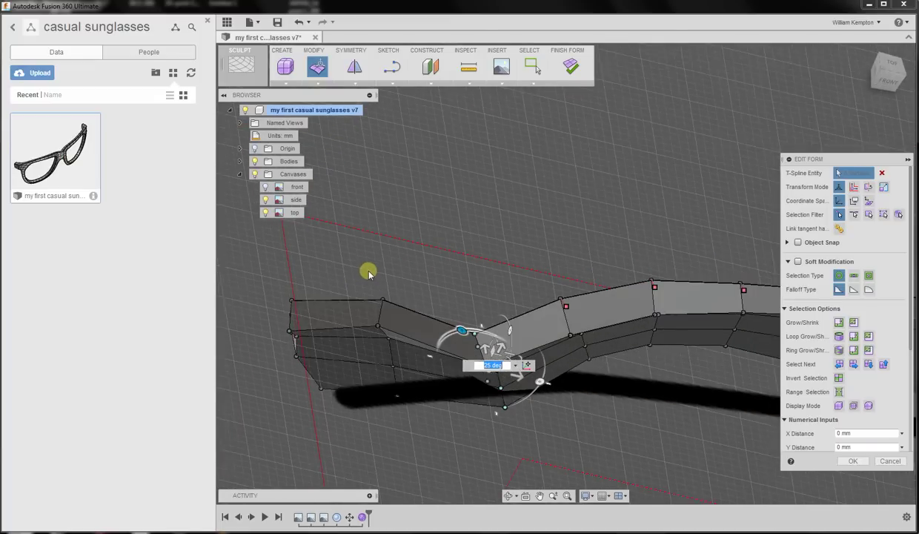
pyautogui.moveTo(359, 248); pyautogui.dragTo(420, 419)
pyautogui.keyDown('shift'); pyautogui.moveTo(397, 368); pyautogui.dragTo(445, 363, button='middle'); pyautogui.keyUp('shift')
pyautogui.click(894, 67)
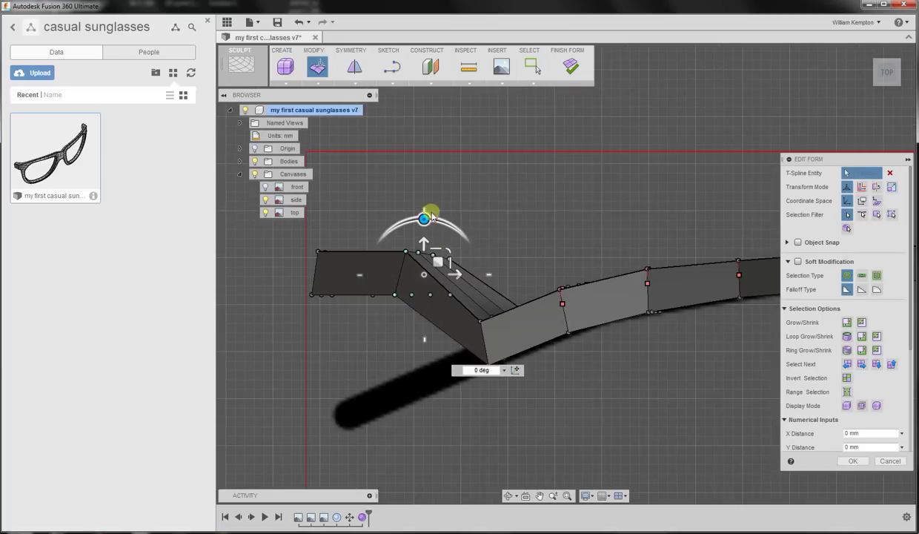
pyautogui.moveTo(418, 243); pyautogui.dragTo(394, 330)
# Select the ear tip's end vertices, move them inward onto the top canvas, rotate about 18.1 degrees and nudge about 0.8 mm further inward
pyautogui.keyDown('shift'); pyautogui.moveTo(389, 320); pyautogui.dragTo(415, 277, button='middle'); pyautogui.keyUp('shift')
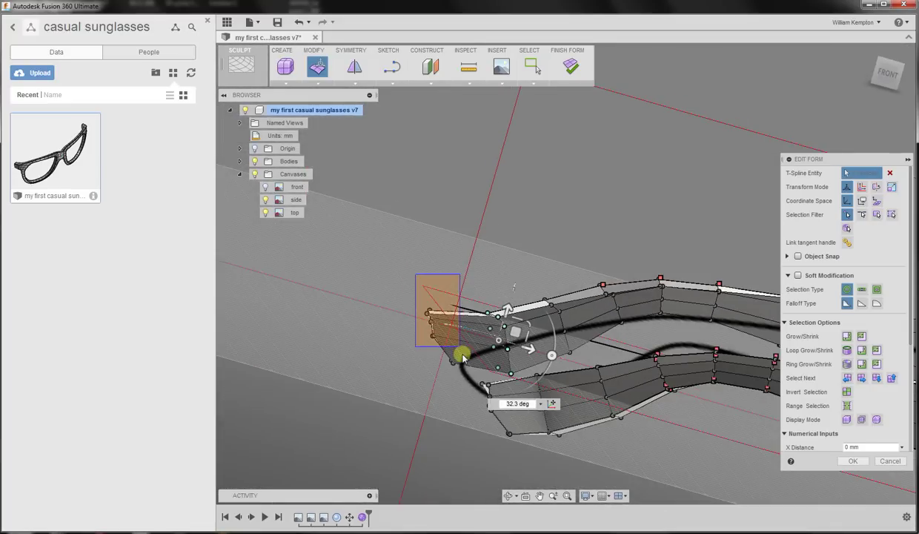
pyautogui.moveTo(465, 381); pyautogui.dragTo(466, 381)
pyautogui.keyDown('shift'); pyautogui.moveTo(446, 329); pyautogui.dragTo(799, 85, button='middle'); pyautogui.keyUp('shift')
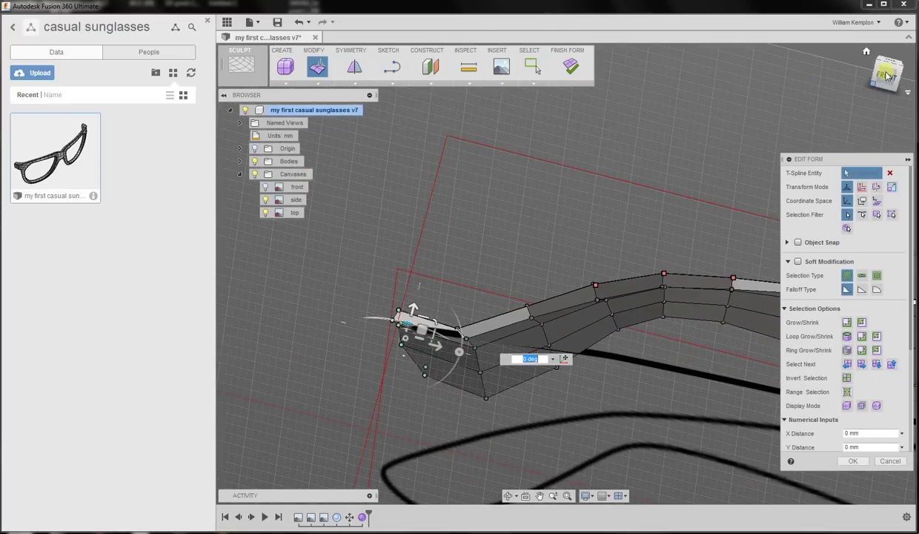
pyautogui.click(892, 64)
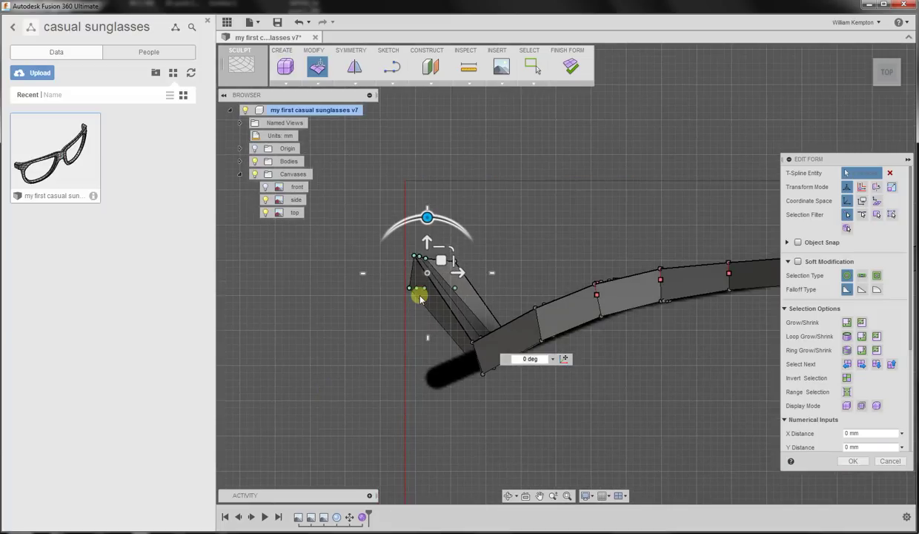
pyautogui.moveTo(427, 243); pyautogui.dragTo(428, 339)
pyautogui.click(426, 321)
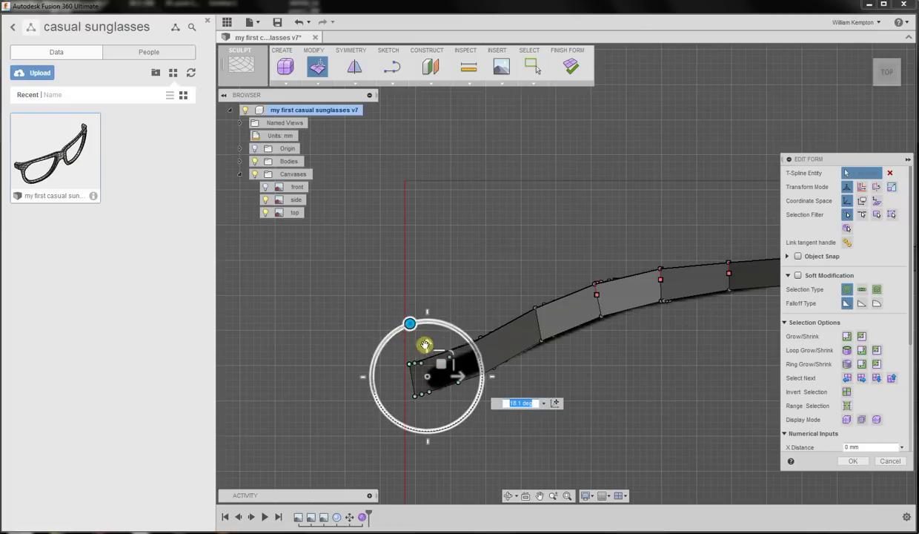
pyautogui.moveTo(427, 350); pyautogui.dragTo(427, 350)
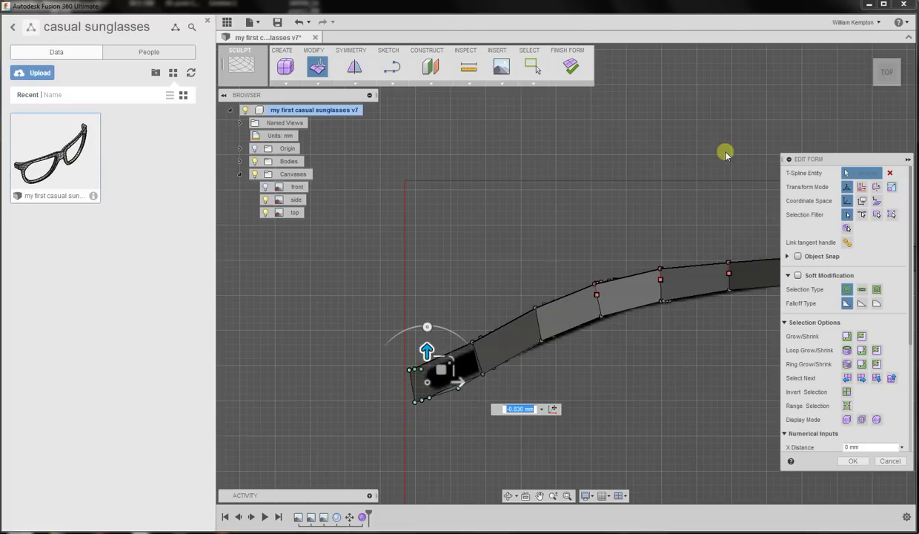
# Clear the vertex selection, hide the side and top canvases, and set the selection filter to Body
pyautogui.click(890, 92)
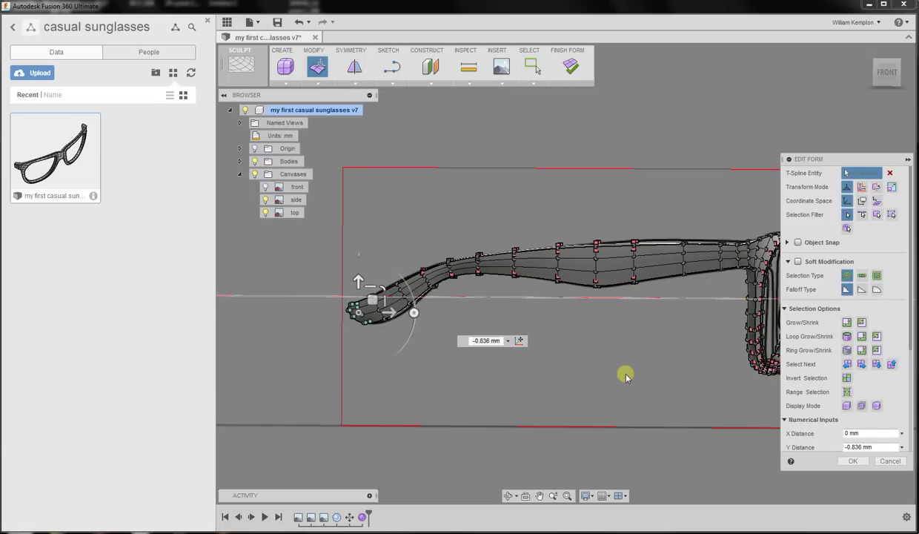
pyautogui.click(626, 338)
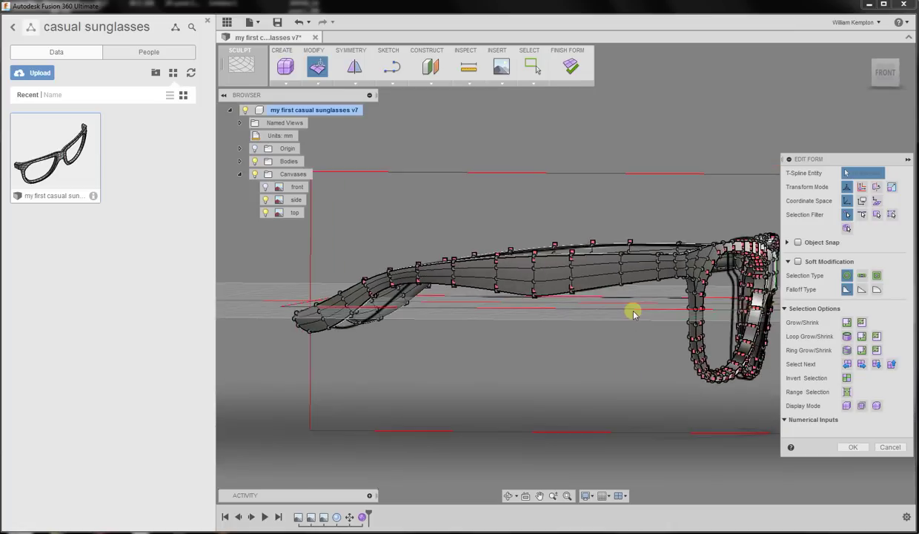
pyautogui.click(264, 200)
pyautogui.click(266, 213)
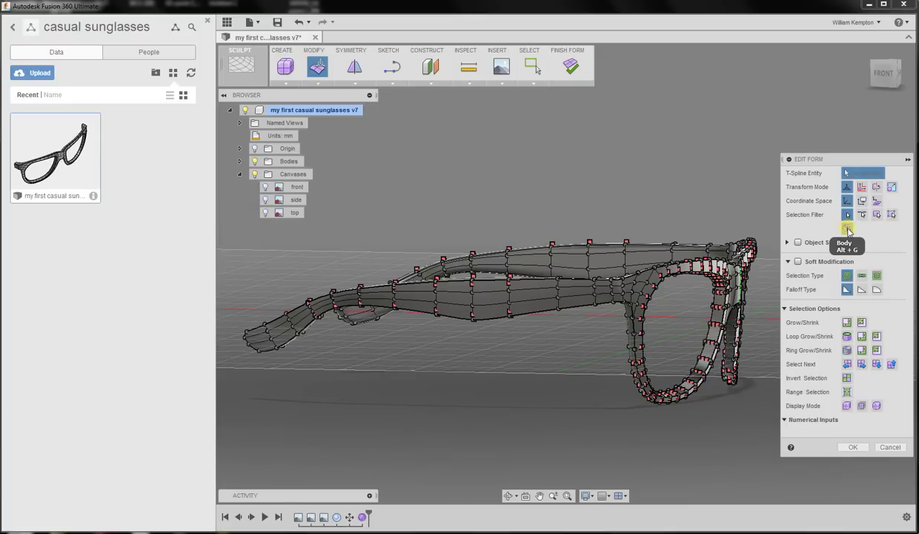
pyautogui.click(847, 228)
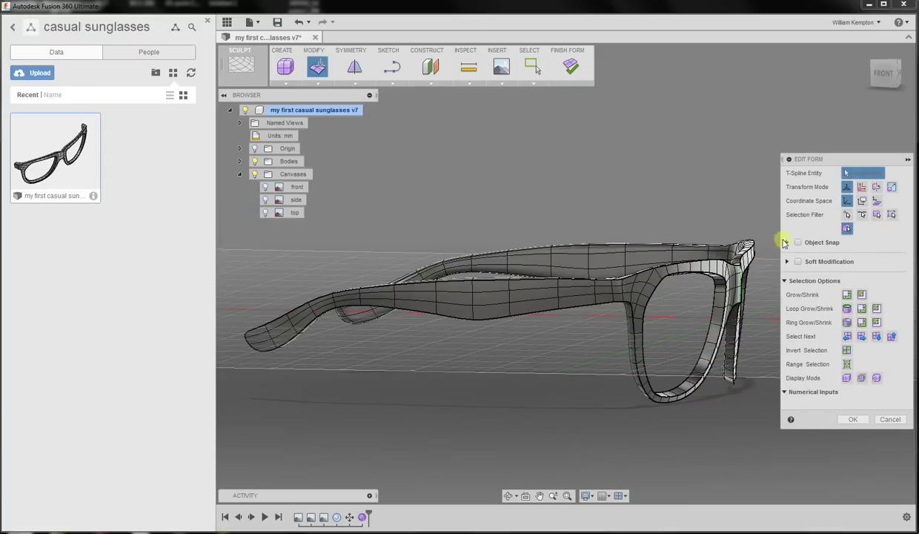
# Examine the bent temple arms and the frame front from the top, front and side for smooth curvature
pyautogui.keyDown('shift'); pyautogui.moveTo(564, 211); pyautogui.dragTo(492, 289, button='middle'); pyautogui.keyUp('shift')
pyautogui.scroll(4, 535, 236)
pyautogui.scroll(2, 534, 232)
pyautogui.scroll(4, 493, 290)
pyautogui.keyDown('shift'); pyautogui.moveTo(606, 184); pyautogui.dragTo(616, 178, button='middle'); pyautogui.keyUp('shift')
pyautogui.click(888, 64)
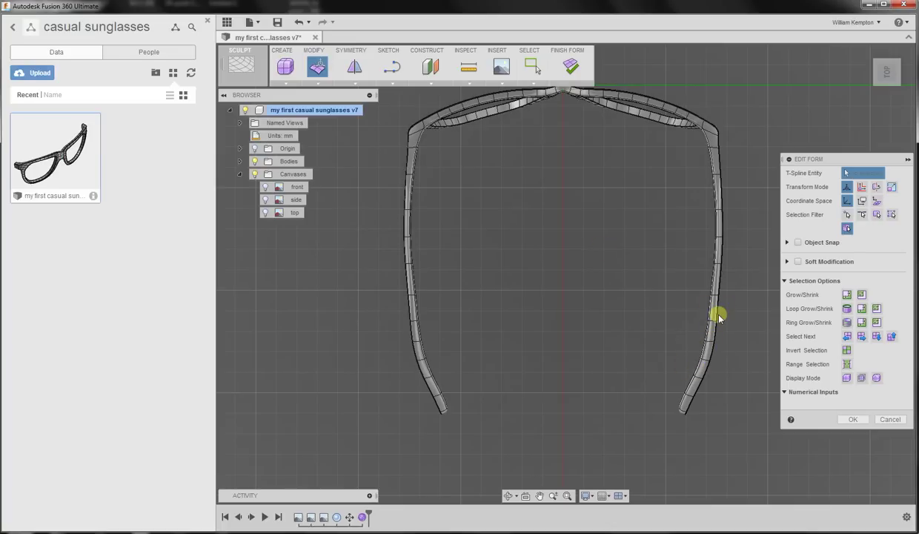
pyautogui.scroll(3, 703, 363)
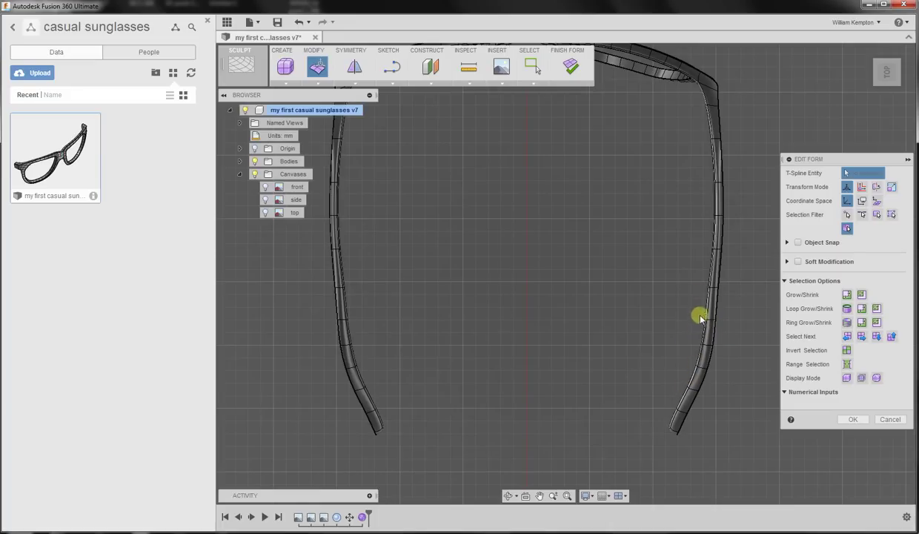
pyautogui.scroll(-2, 495, 291)
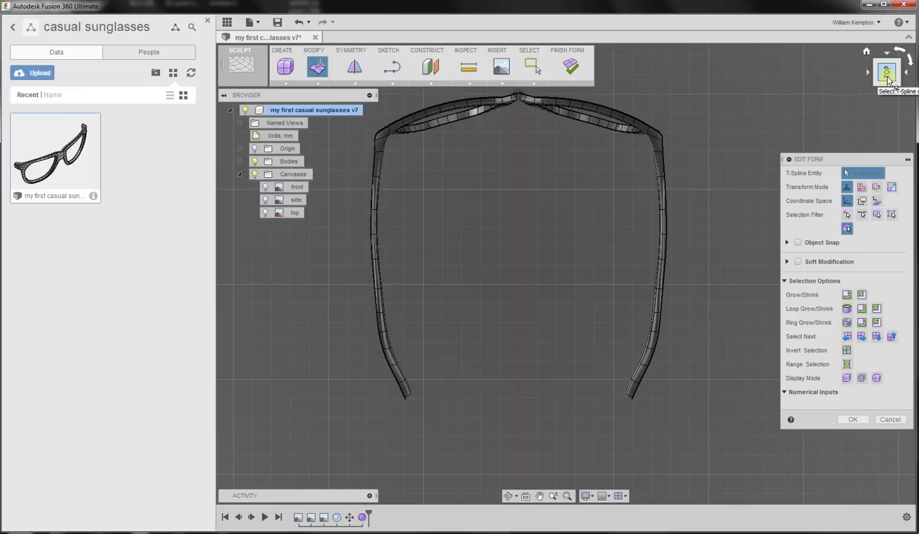
pyautogui.keyDown('shift'); pyautogui.moveTo(751, 142); pyautogui.dragTo(464, 394, button='middle'); pyautogui.keyUp('shift')
pyautogui.scroll(3, 543, 311)
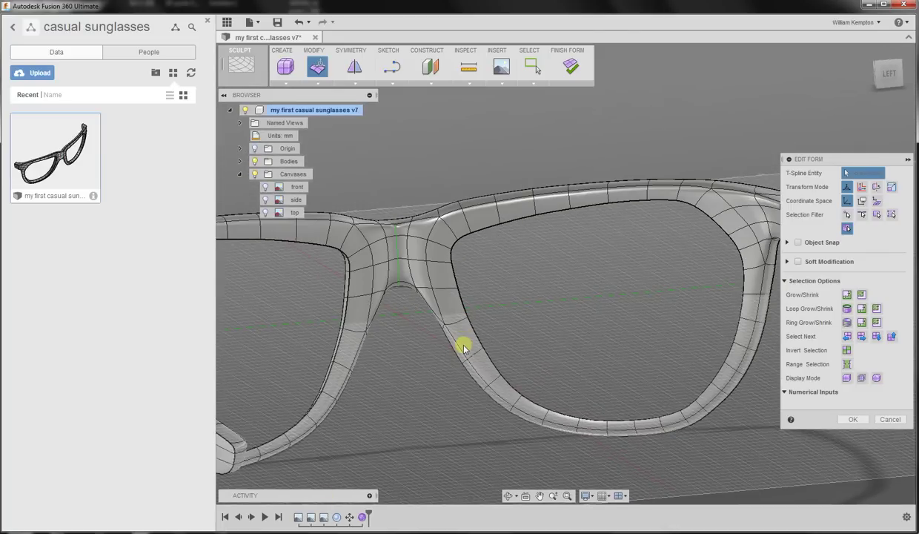
pyautogui.moveTo(467, 349)
pyautogui.keyDown('shift'); pyautogui.mouseDown(button='middle')
pyautogui.moveTo(473, 353)
pyautogui.moveTo(393, 353)
pyautogui.moveTo(478, 347)
pyautogui.mouseUp(button='middle'); pyautogui.keyUp('shift')
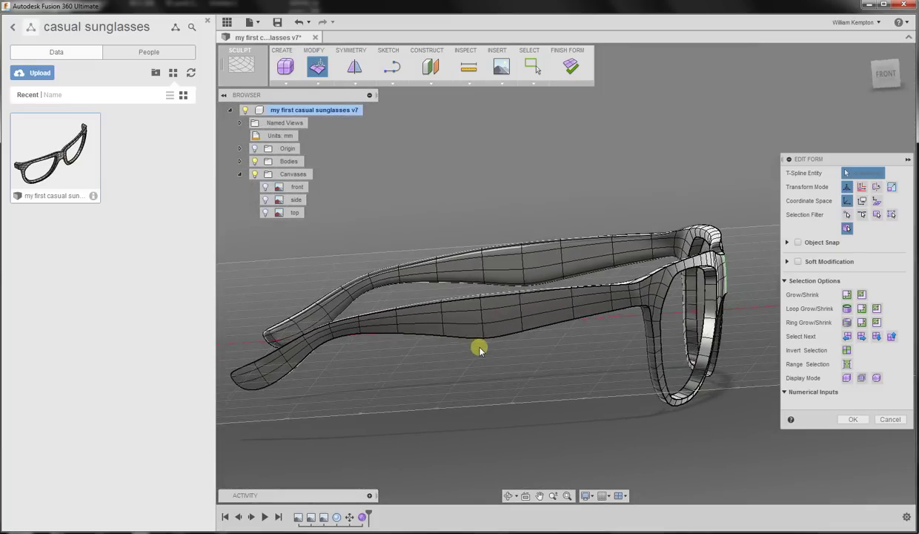
pyautogui.scroll(5, 309, 300)
pyautogui.scroll(1, 310, 296)
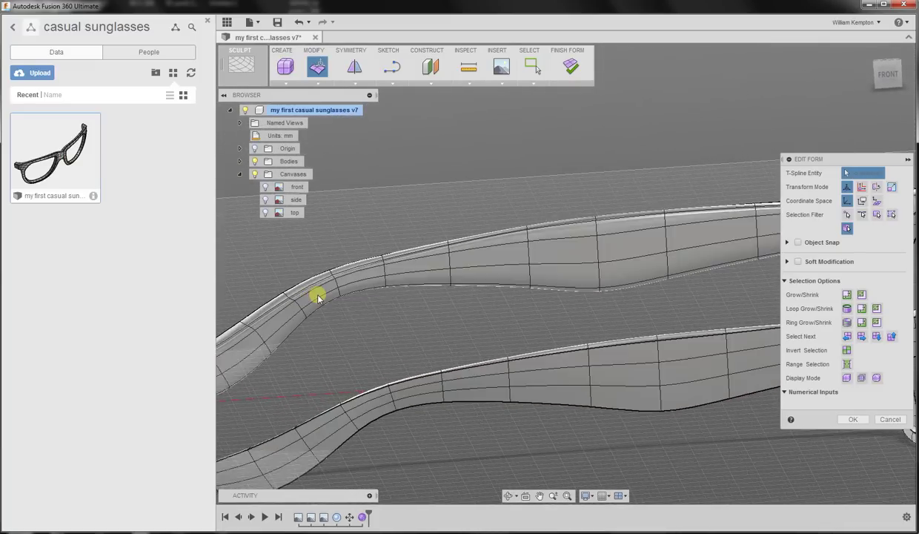
# Finish the form and show the whole sunglasses model in an isometric view
pyautogui.click(579, 68)
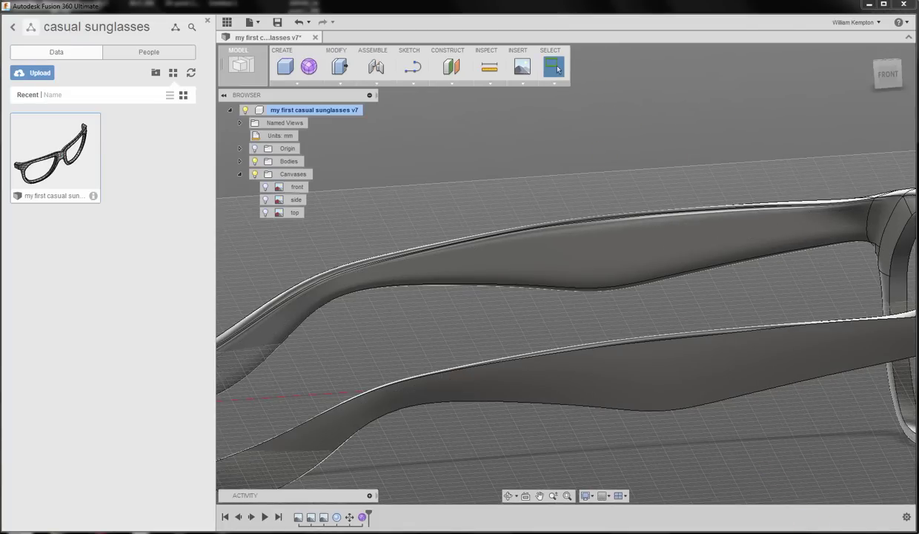
pyautogui.press('F6')
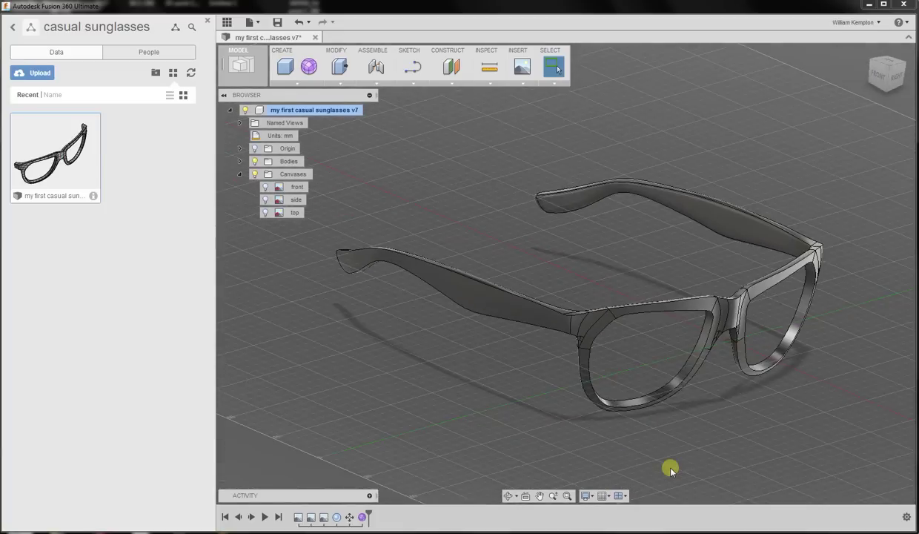